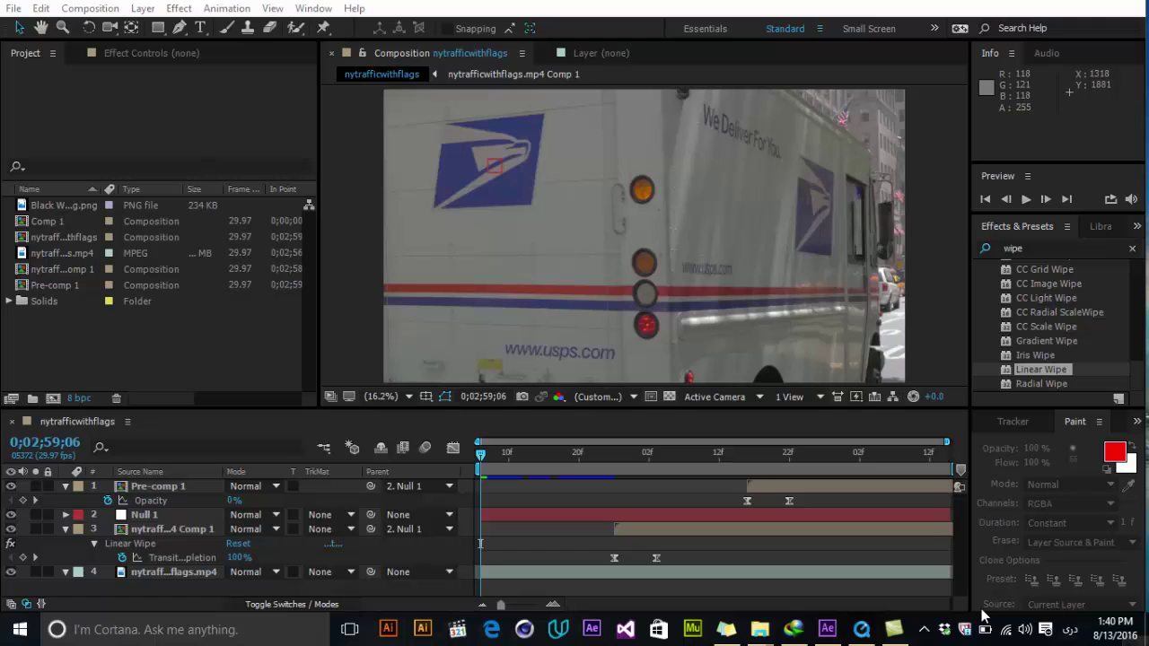
Preview the source footage, scrubbing between the truck close-up and the flag-lined street
{"action": "left_click", "coordinate": [862, 629]}
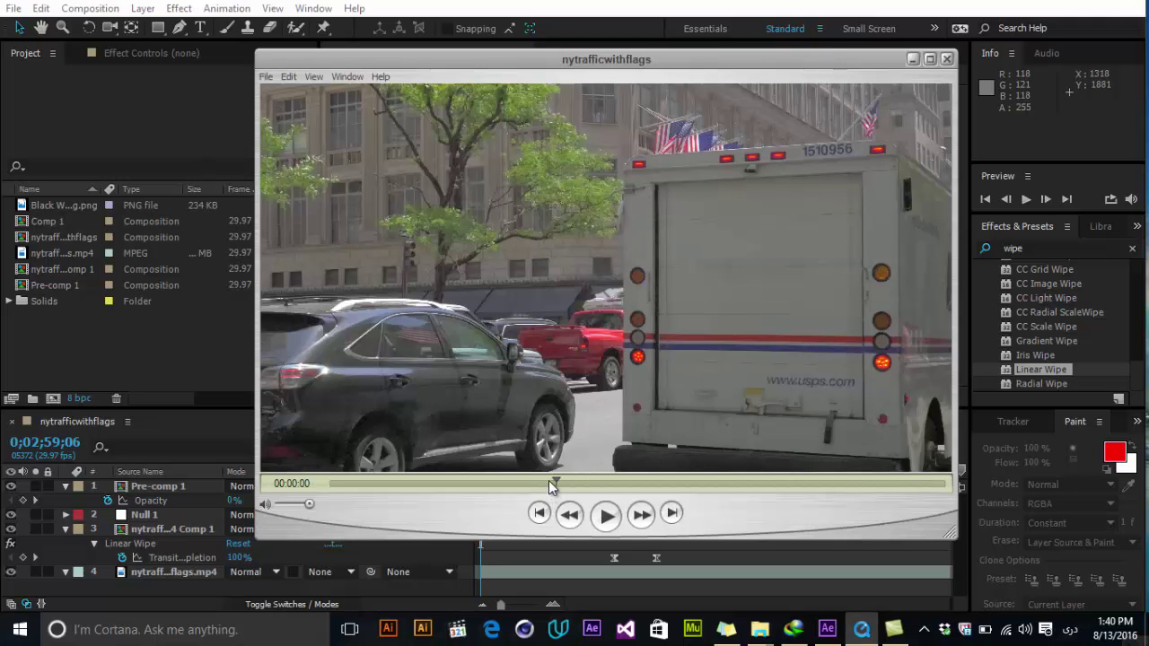
{"action": "left_click_drag", "start_coordinate": [552, 485], "coordinate": [330, 485]}
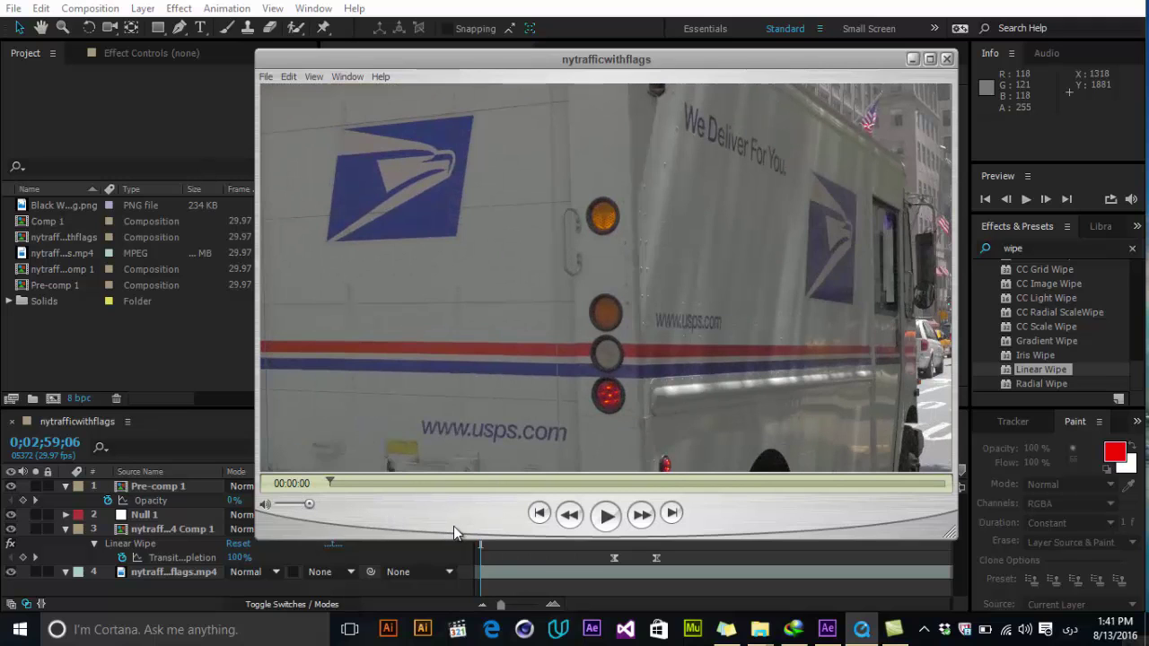
{"action": "left_click", "coordinate": [608, 517]}
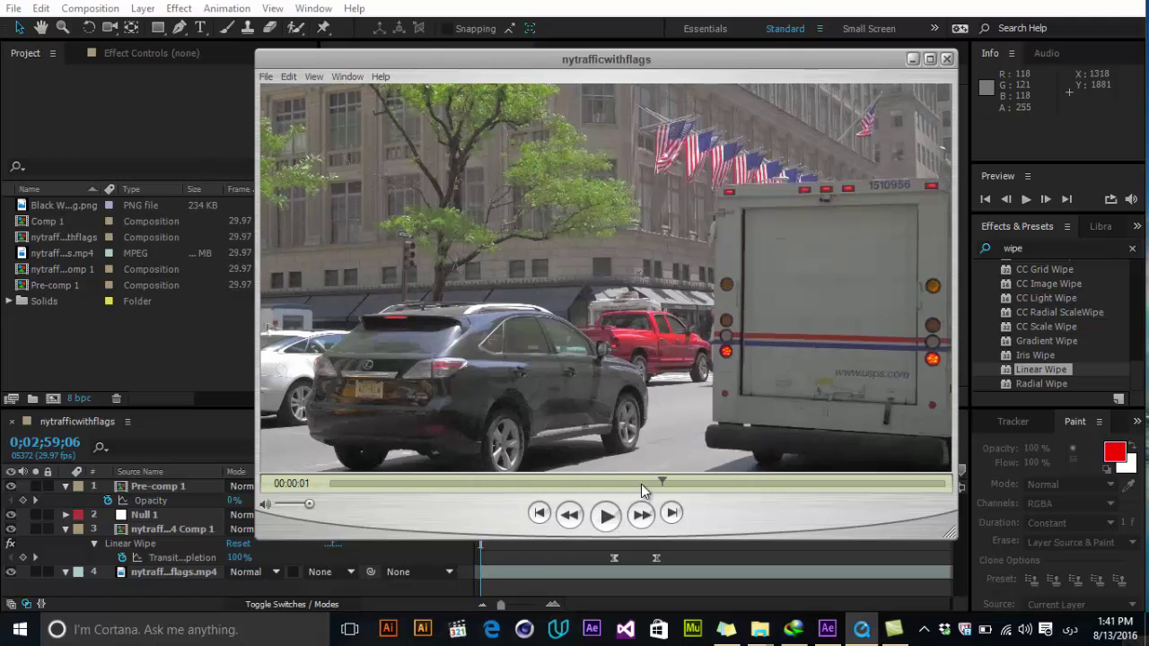
{"action": "left_click_drag", "start_coordinate": [660, 484], "coordinate": [493, 486]}
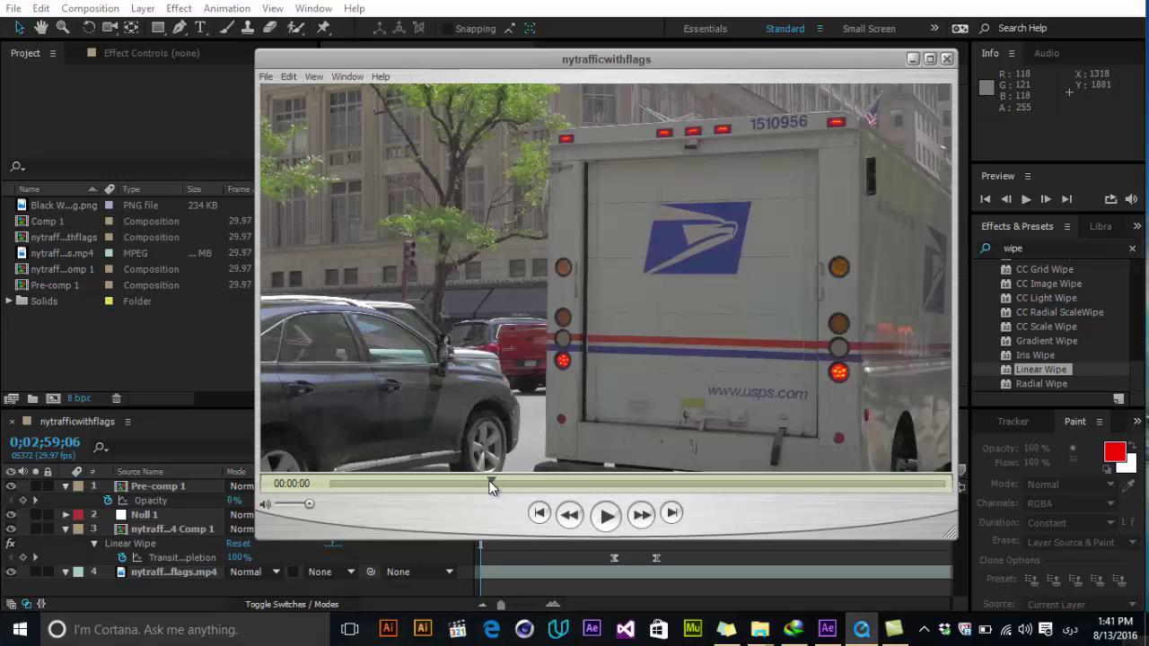
{"action": "mouse_move", "coordinate": [487, 480]}
{"action": "left_mouse_down"}
{"action": "mouse_move", "coordinate": [649, 474]}
{"action": "mouse_move", "coordinate": [485, 493]}
{"action": "mouse_move", "coordinate": [794, 492]}
{"action": "mouse_move", "coordinate": [538, 483]}
{"action": "mouse_move", "coordinate": [909, 465]}
{"action": "mouse_move", "coordinate": [626, 484]}
{"action": "left_mouse_up"}
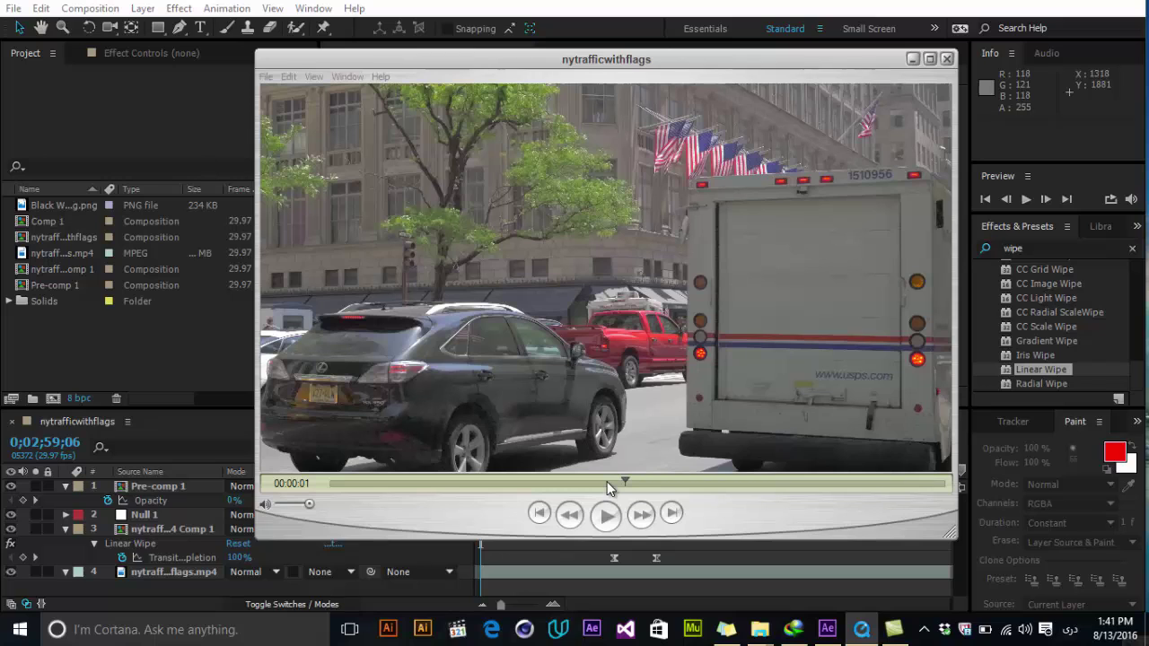
Drag nytrafficwithflags.mp4 onto Create New Composition to make nytrafficwithflags 2
{"action": "left_click", "coordinate": [69, 257]}
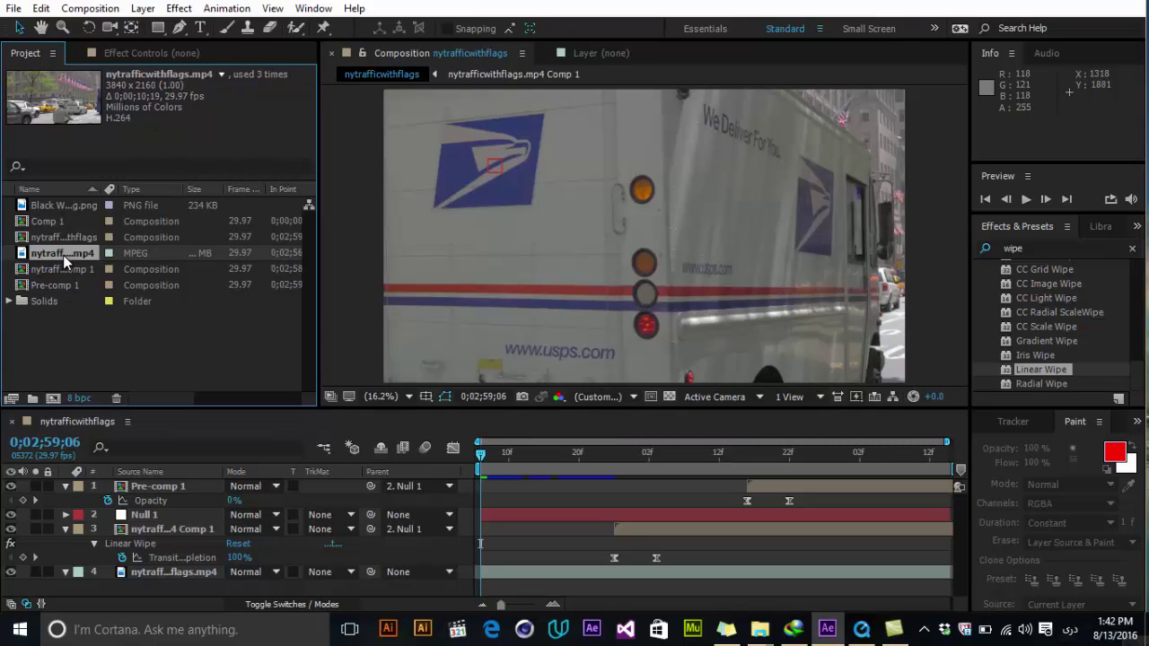
{"action": "left_click_drag", "start_coordinate": [62, 255], "coordinate": [55, 396]}
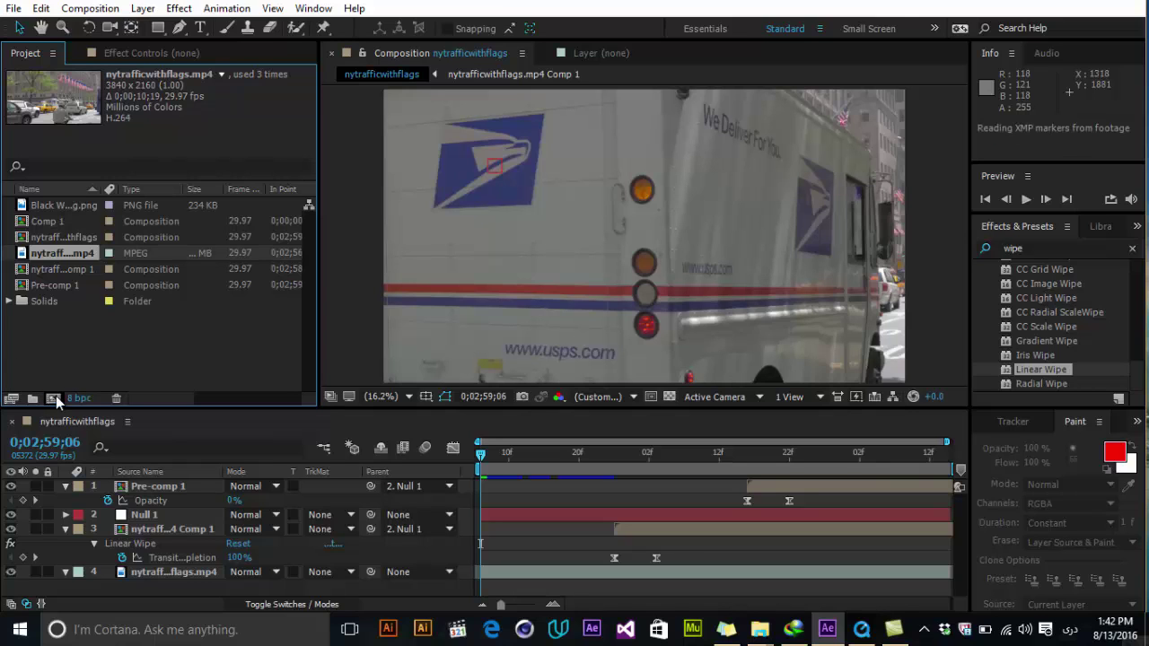
{"action": "left_click", "coordinate": [660, 514]}
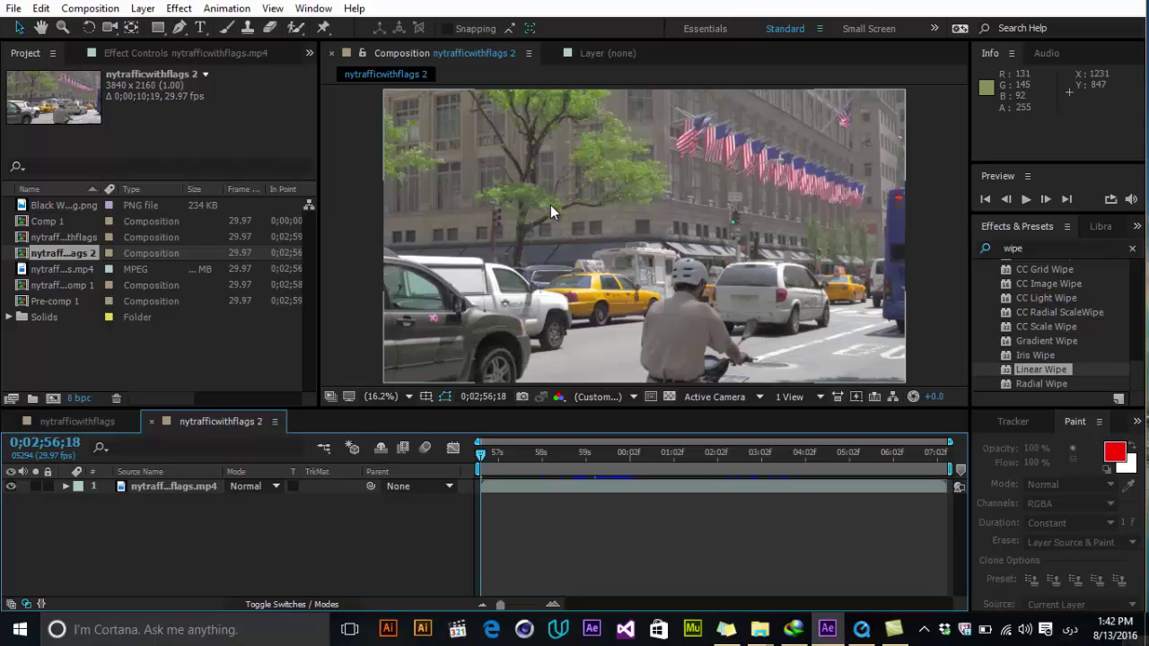
Scrub to the truck and set the work area start at 0;02;59;09
{"action": "left_click", "coordinate": [62, 269]}
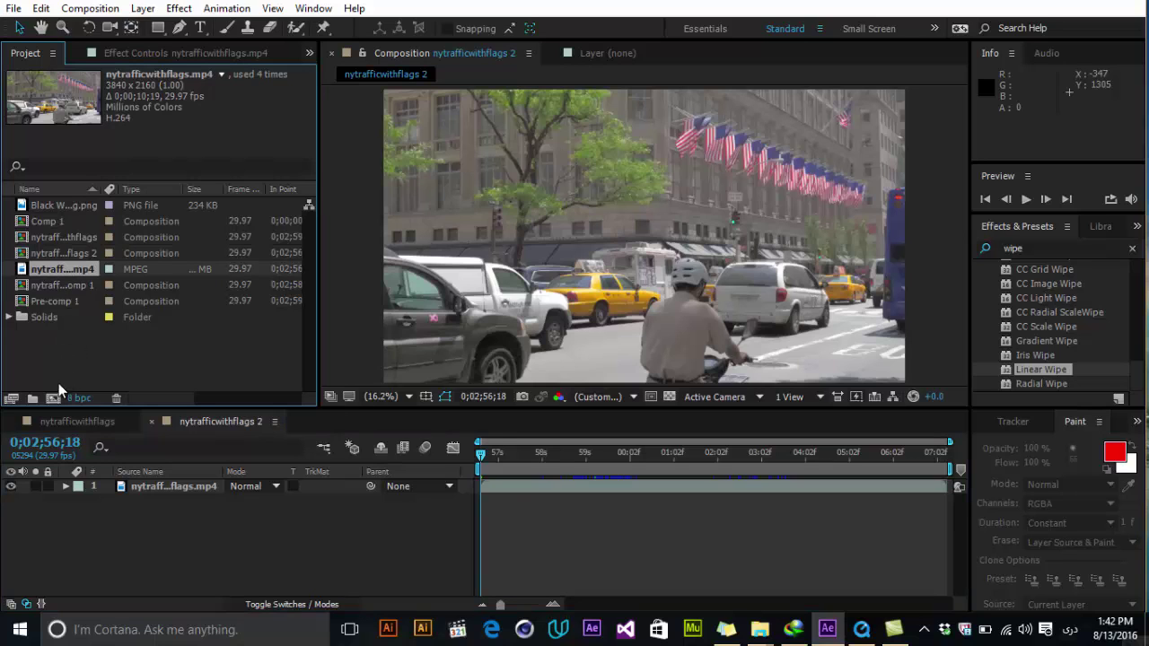
{"action": "key", "text": "space"}
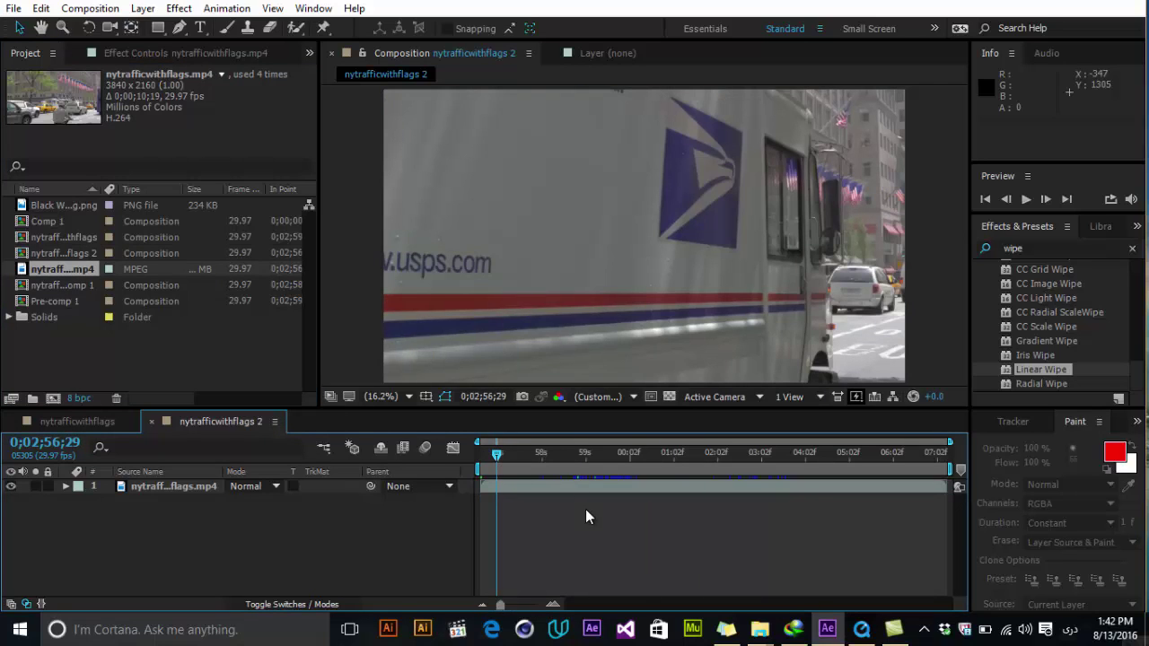
{"action": "mouse_move", "coordinate": [519, 454]}
{"action": "left_mouse_down"}
{"action": "mouse_move", "coordinate": [635, 455]}
{"action": "mouse_move", "coordinate": [595, 466]}
{"action": "left_mouse_up"}
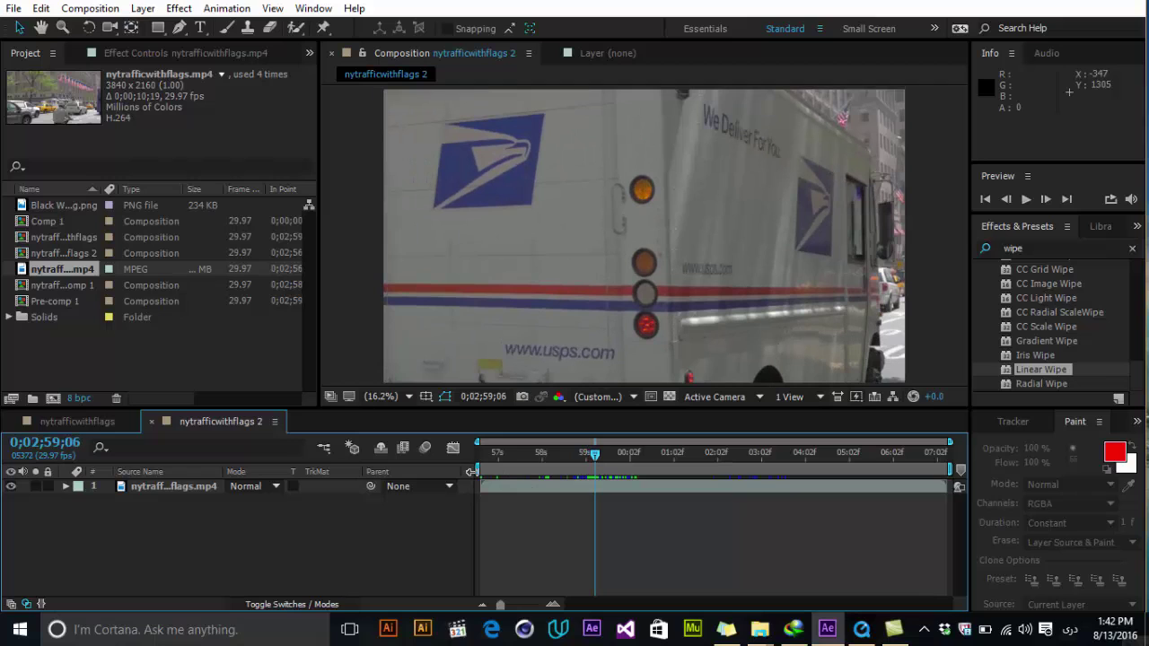
{"action": "mouse_move", "coordinate": [477, 469]}
{"action": "left_mouse_down"}
{"action": "mouse_move", "coordinate": [589, 476]}
{"action": "mouse_move", "coordinate": [746, 458]}
{"action": "mouse_move", "coordinate": [715, 455]}
{"action": "left_mouse_up"}
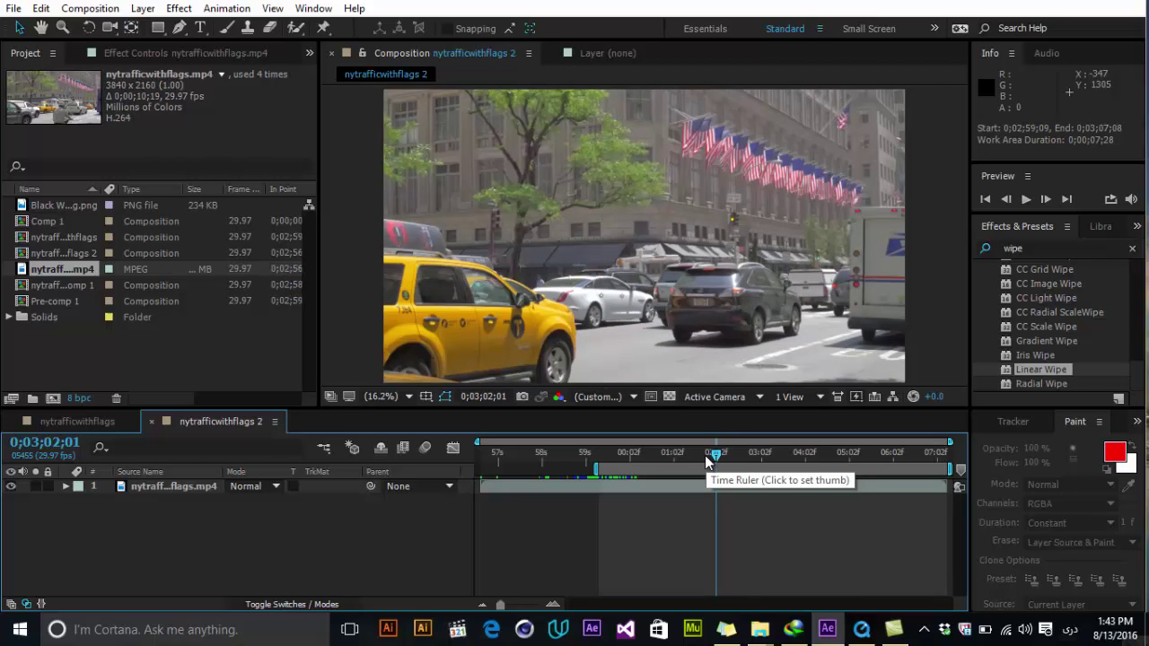
End the work area at 0;03;02;01, trim the comp to it, and select the layer
{"action": "key", "text": "n"}
{"action": "right_click", "coordinate": [683, 468]}
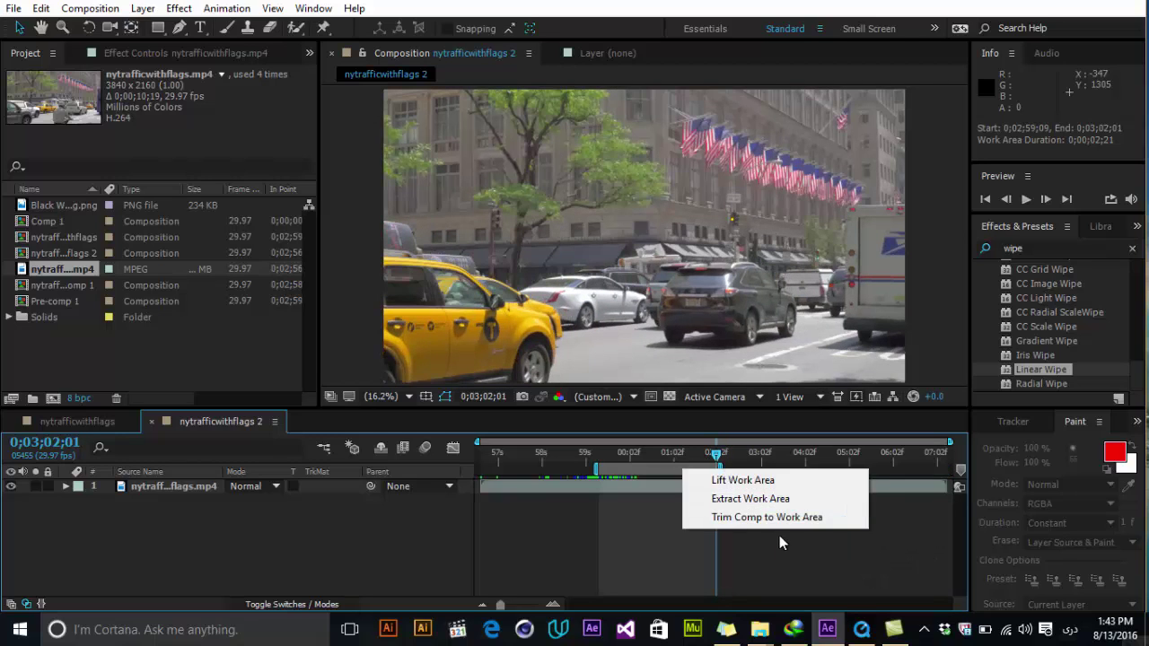
{"action": "left_click", "coordinate": [765, 518]}
{"action": "mouse_move", "coordinate": [698, 455]}
{"action": "left_mouse_down"}
{"action": "mouse_move", "coordinate": [510, 470]}
{"action": "mouse_move", "coordinate": [423, 491]}
{"action": "left_mouse_up"}
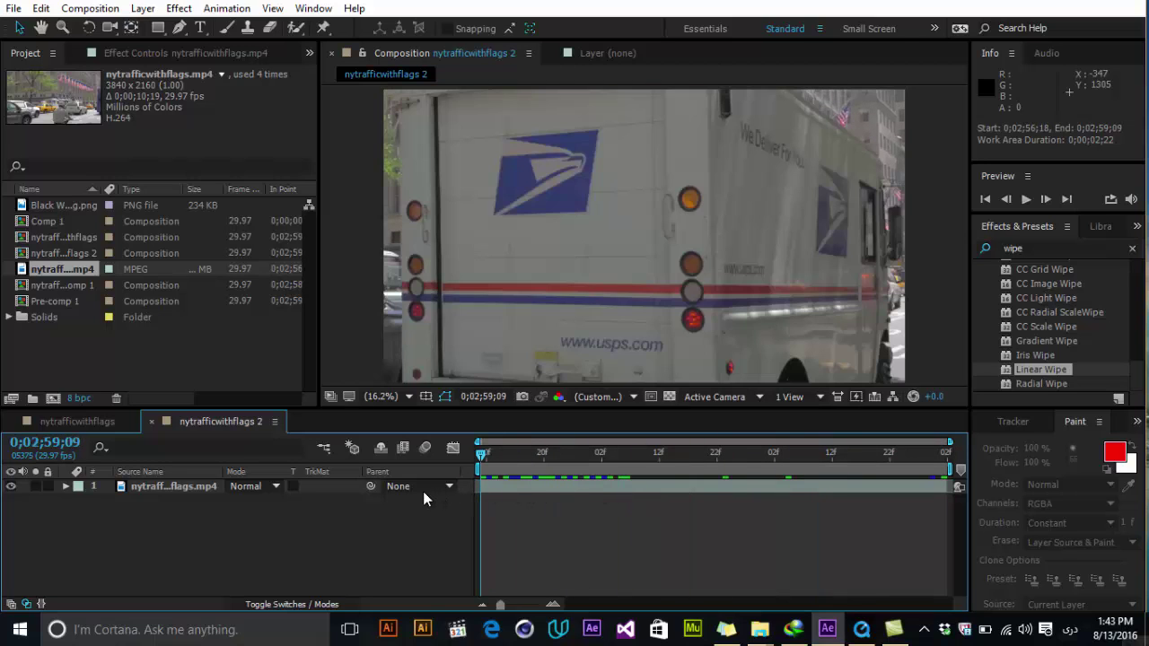
{"action": "left_click", "coordinate": [197, 485]}
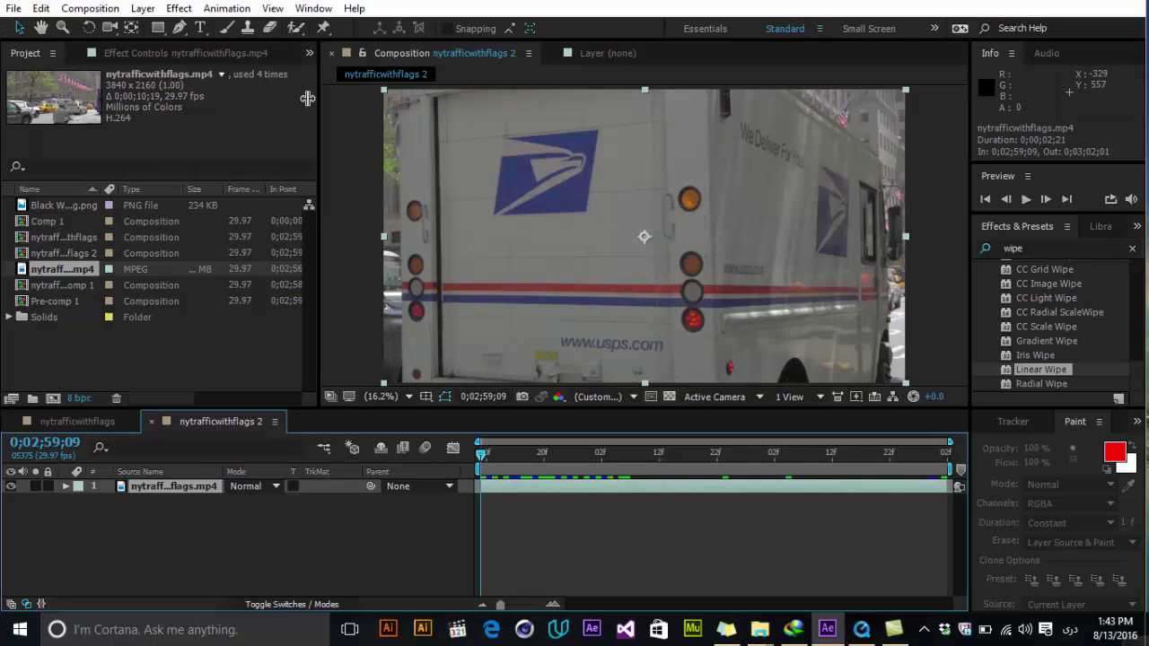
Run Animation > Track in mocha AE on the selected footage layer
{"action": "left_click", "coordinate": [227, 8]}
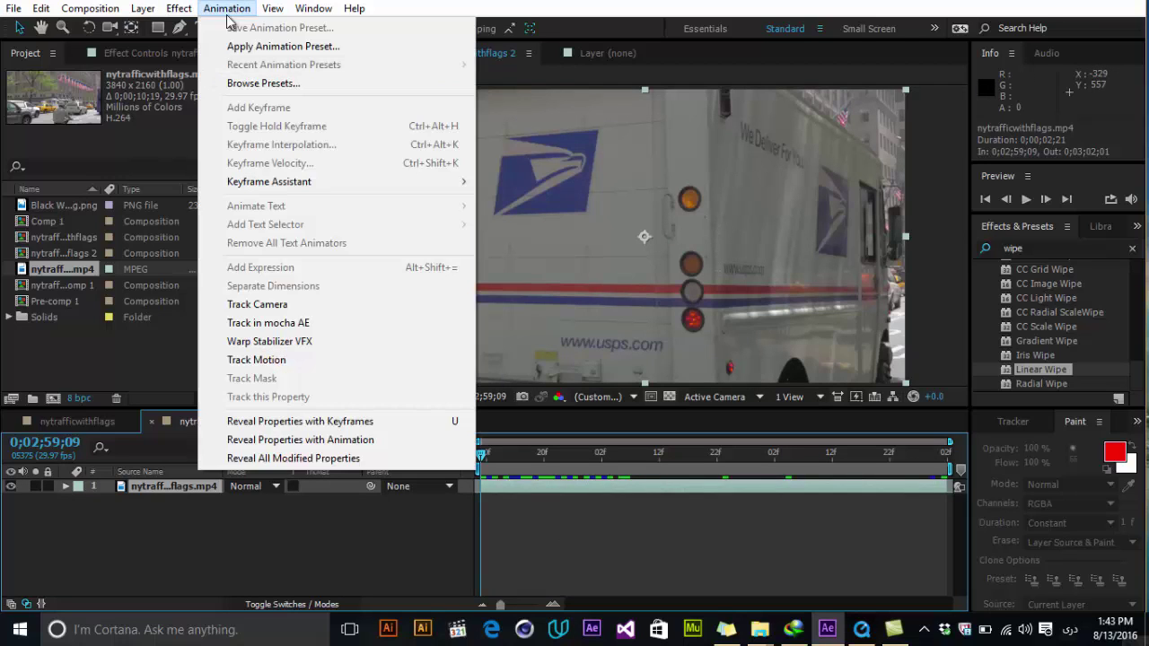
{"action": "left_click", "coordinate": [269, 325]}
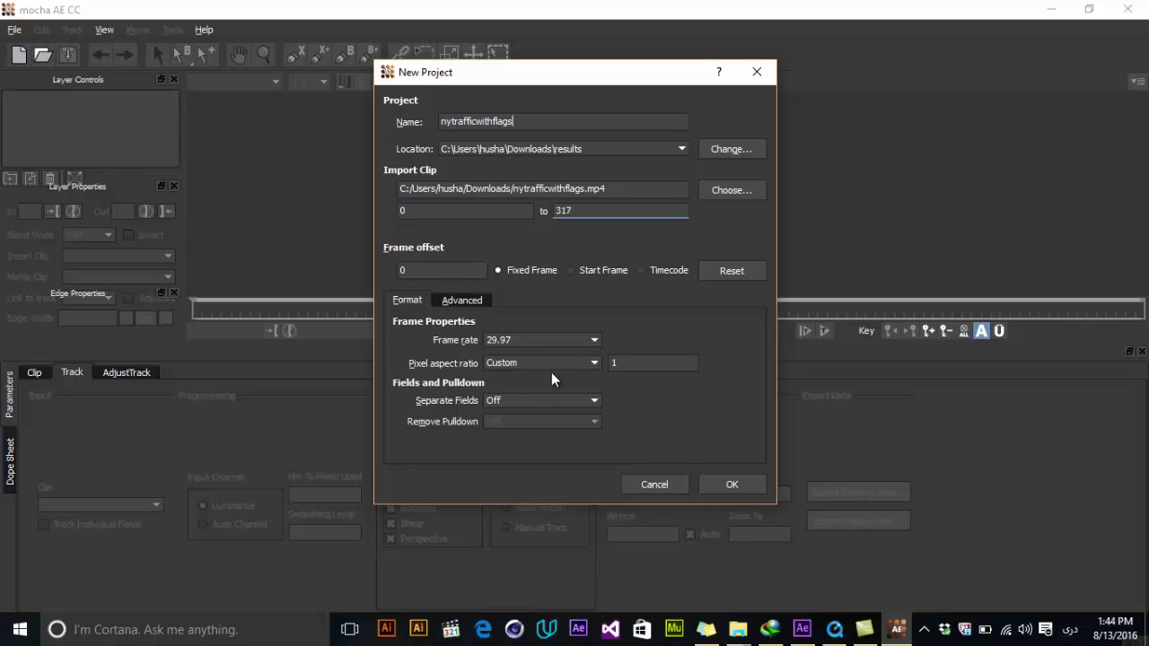
Confirm the mocha project, zoom the timeline to frames 81–161, and return to the first frame
{"action": "left_click", "coordinate": [731, 484]}
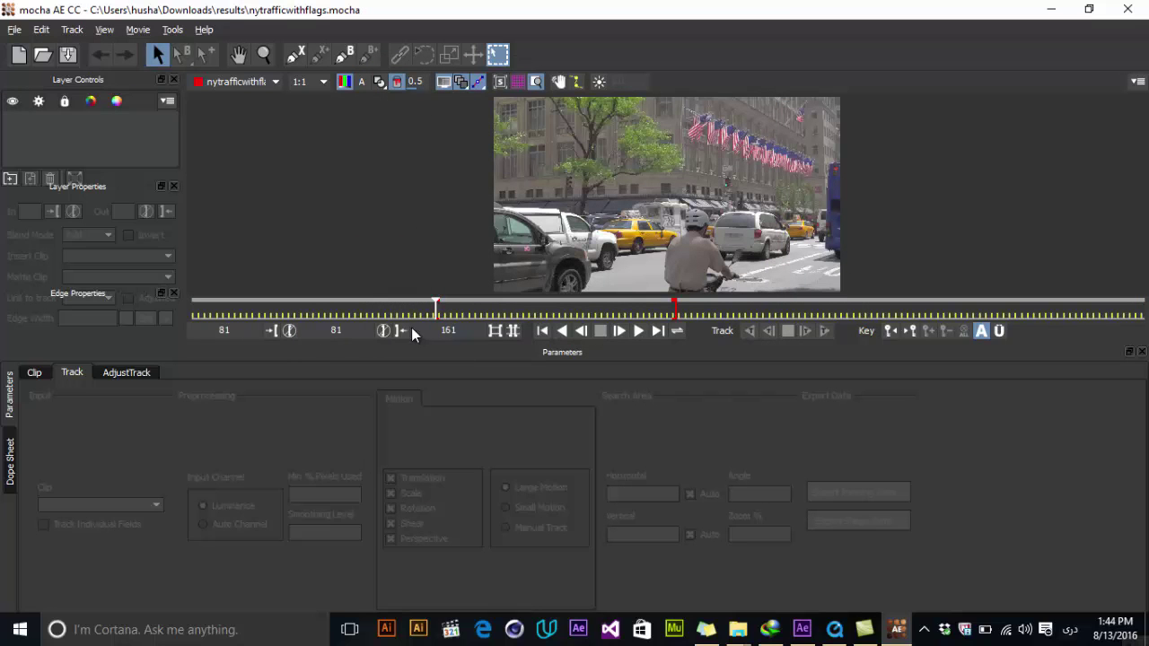
{"action": "left_click_drag", "start_coordinate": [436, 310], "coordinate": [567, 309]}
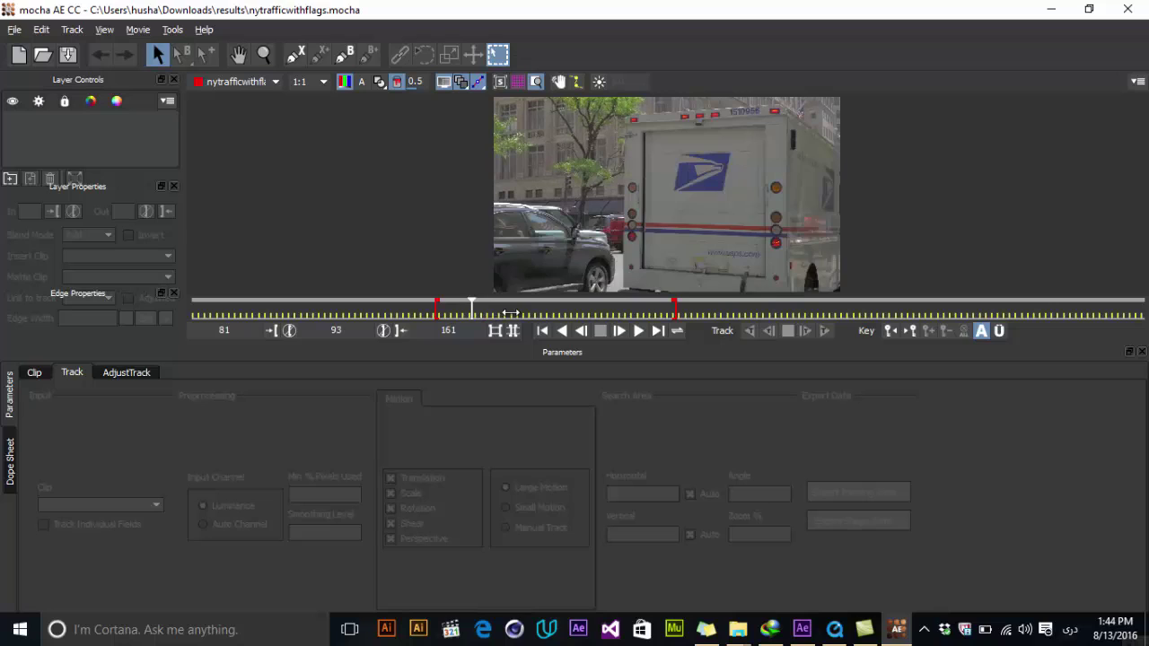
{"action": "left_click", "coordinate": [510, 313]}
{"action": "left_click", "coordinate": [495, 331]}
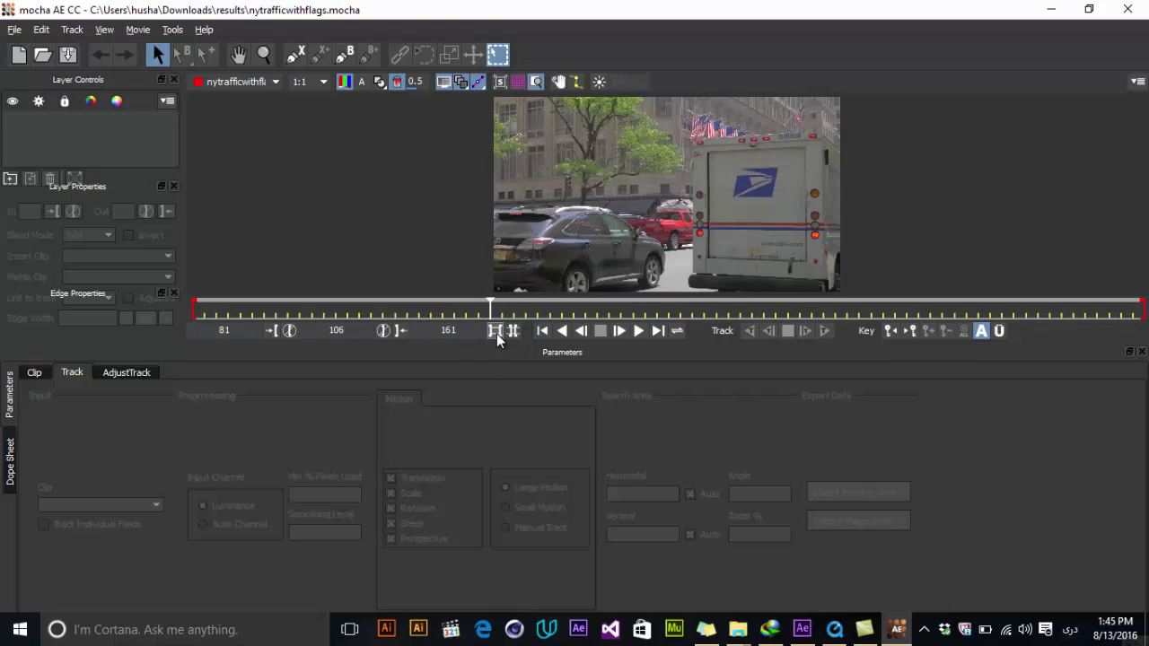
{"action": "left_click", "coordinate": [704, 311]}
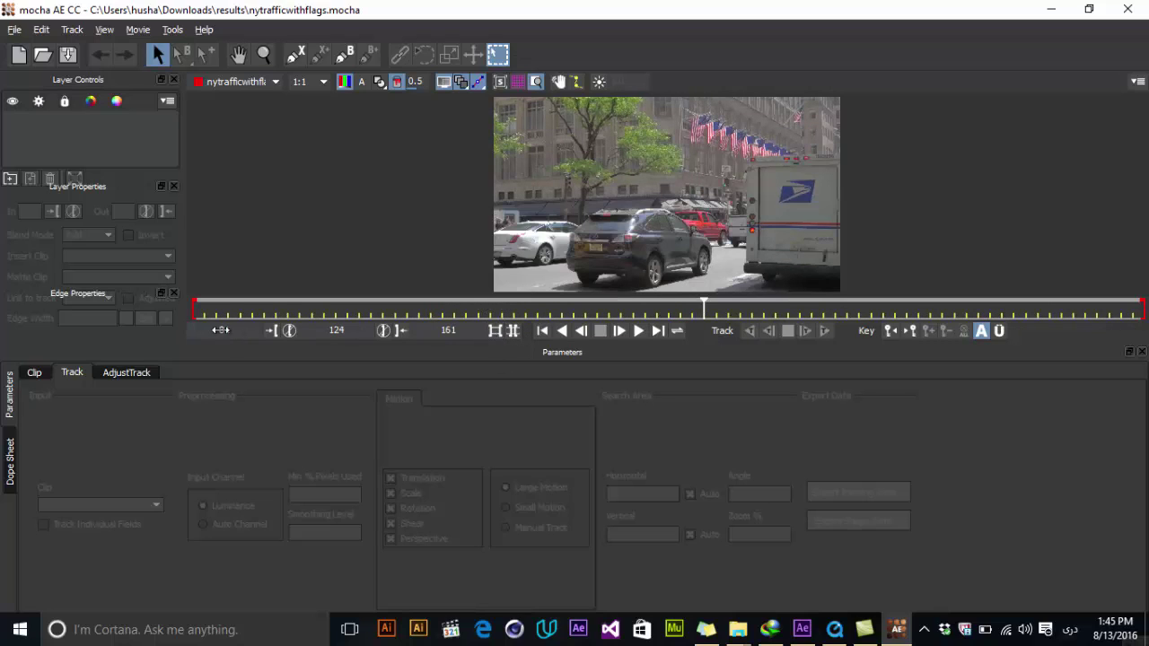
{"action": "left_click", "coordinate": [395, 310]}
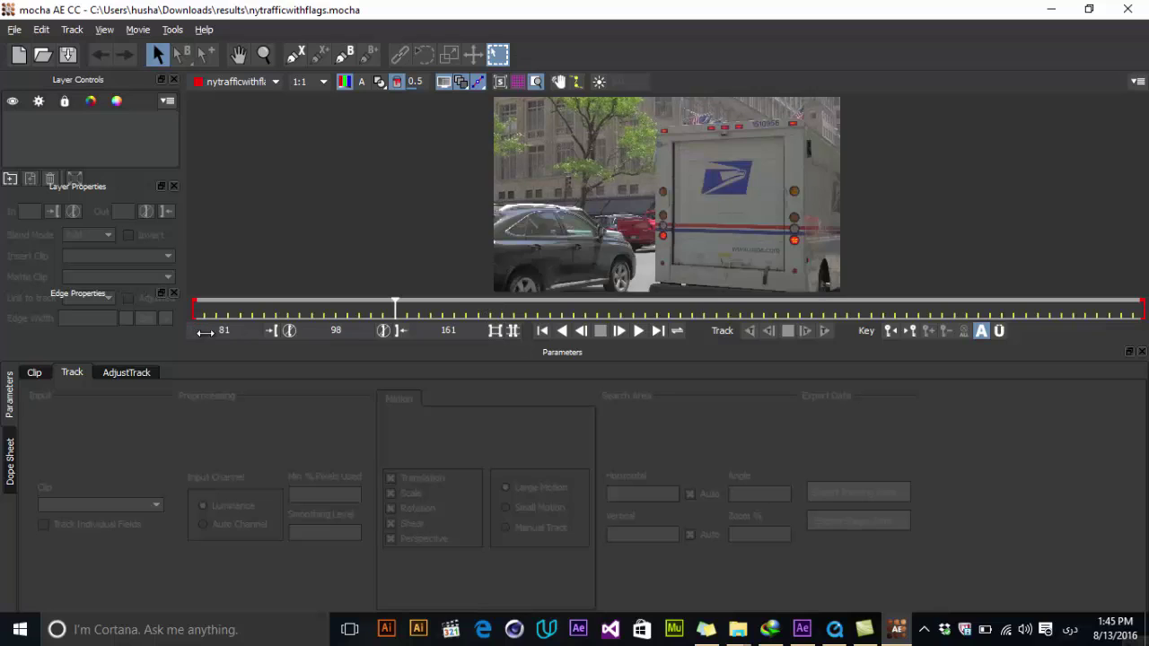
{"action": "key", "text": "Home"}
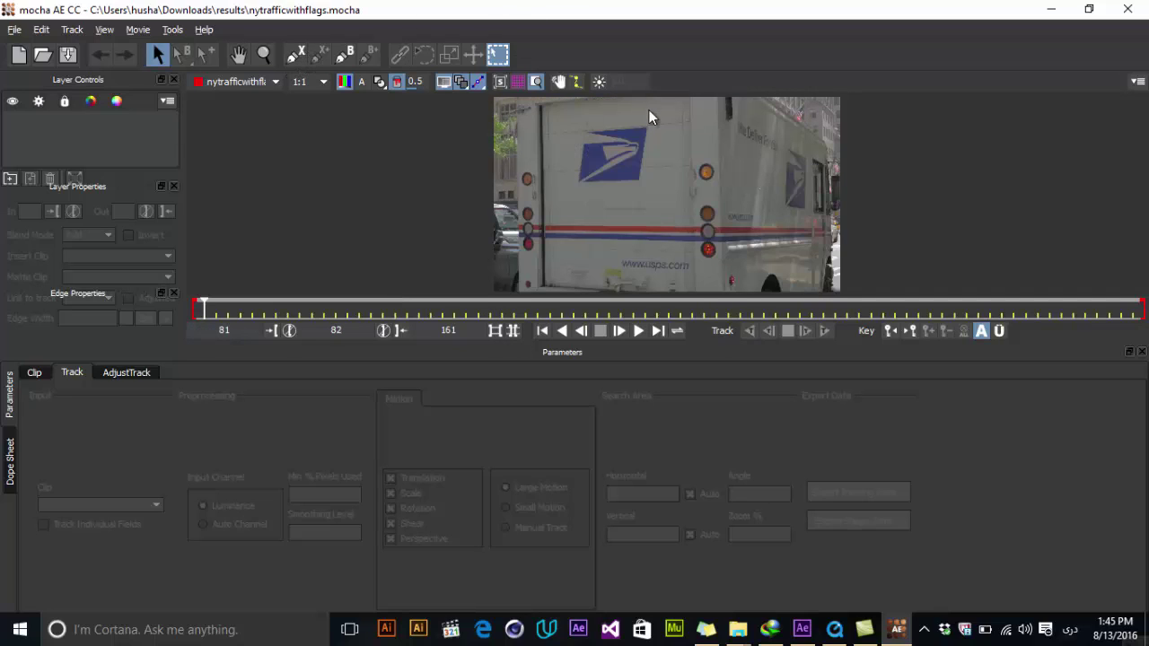
Draw a closed four-point X-spline shape around the USPS logo
{"action": "left_click", "coordinate": [295, 55]}
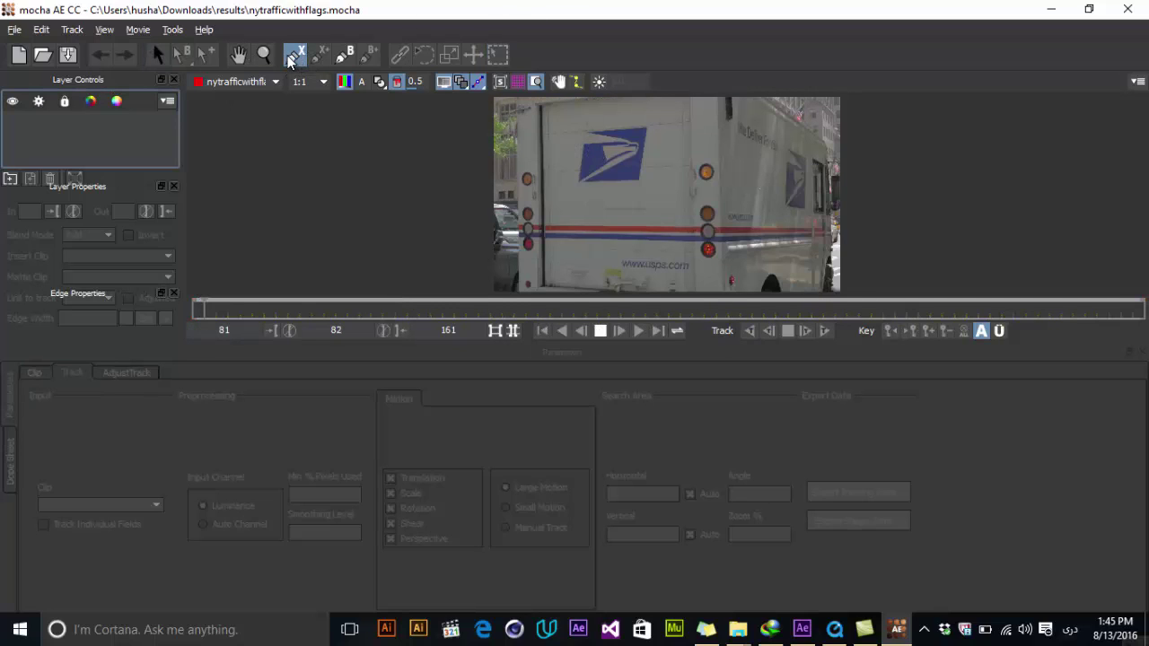
{"action": "left_click", "coordinate": [577, 125]}
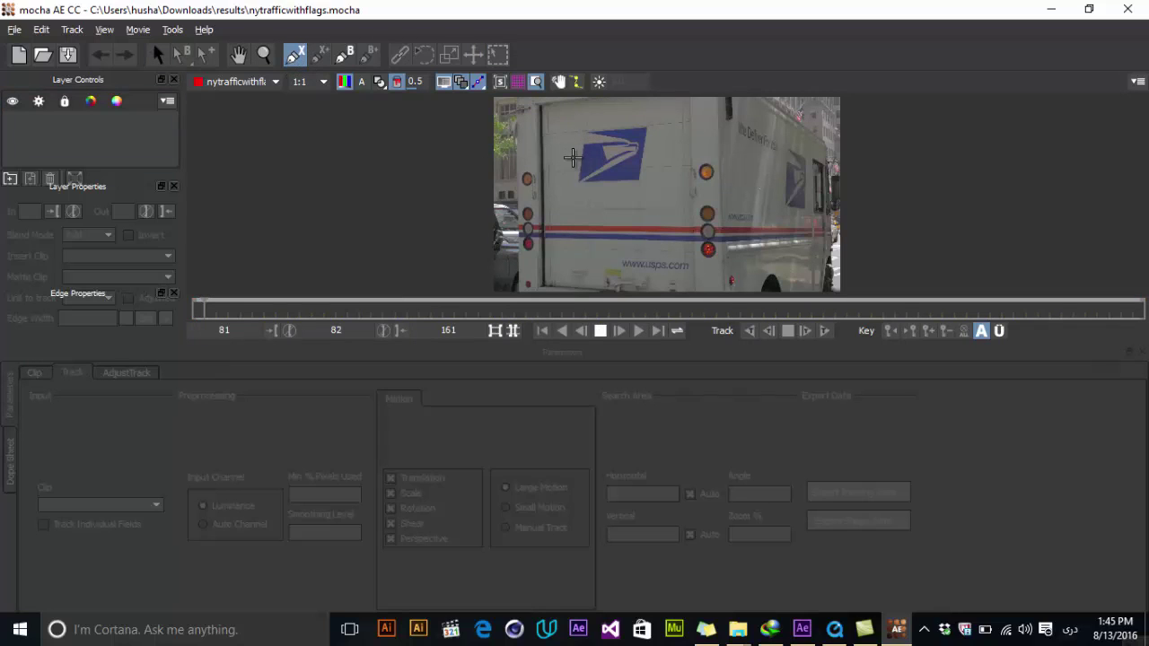
{"action": "left_click", "coordinate": [570, 190]}
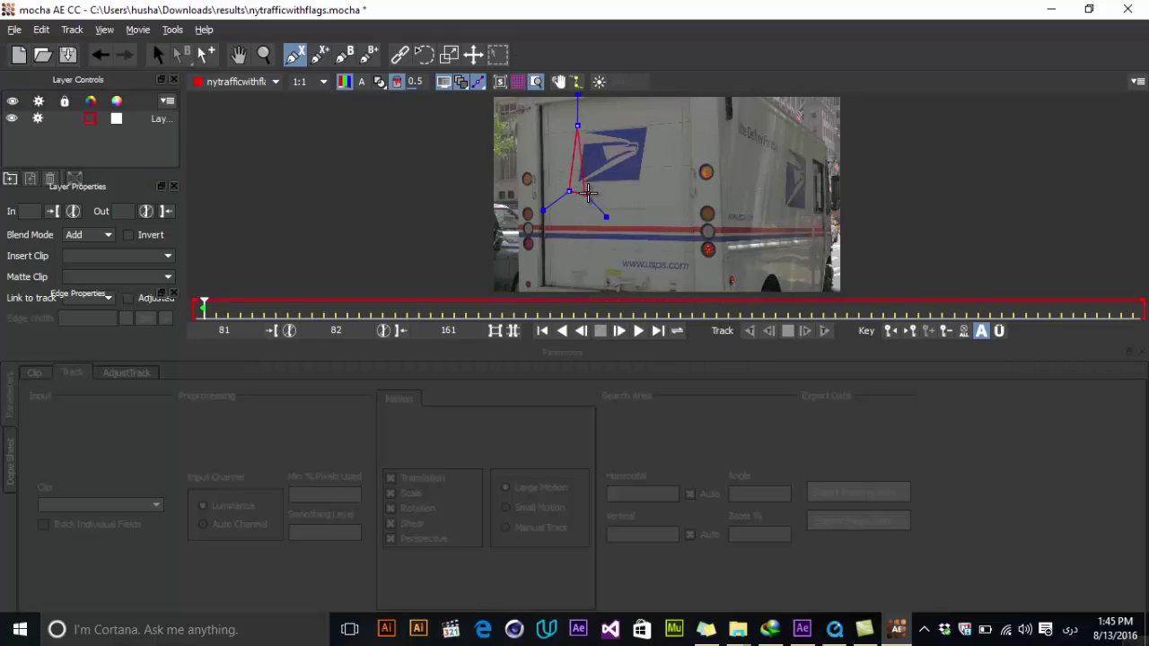
{"action": "left_click", "coordinate": [650, 190]}
{"action": "left_click", "coordinate": [658, 118]}
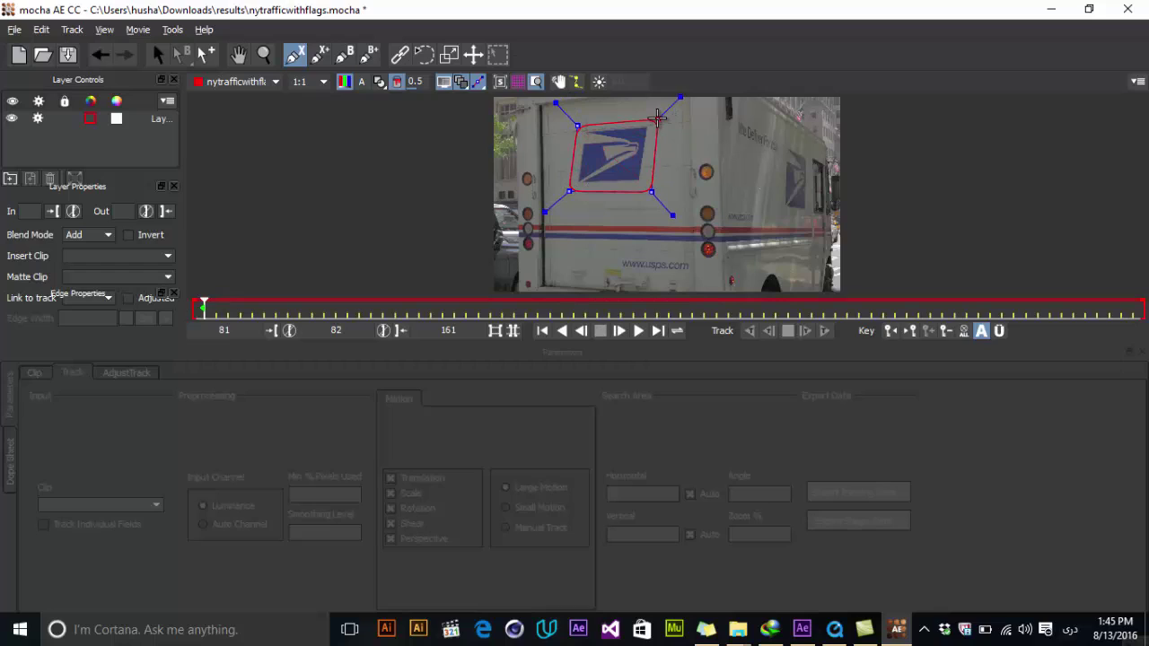
{"action": "right_click", "coordinate": [658, 119]}
{"action": "left_click_drag", "start_coordinate": [658, 118], "coordinate": [660, 117]}
{"action": "key", "text": "s"}
Drag the tracking surface corners onto the logo's edges and check the next frame
{"action": "left_click", "coordinate": [613, 133]}
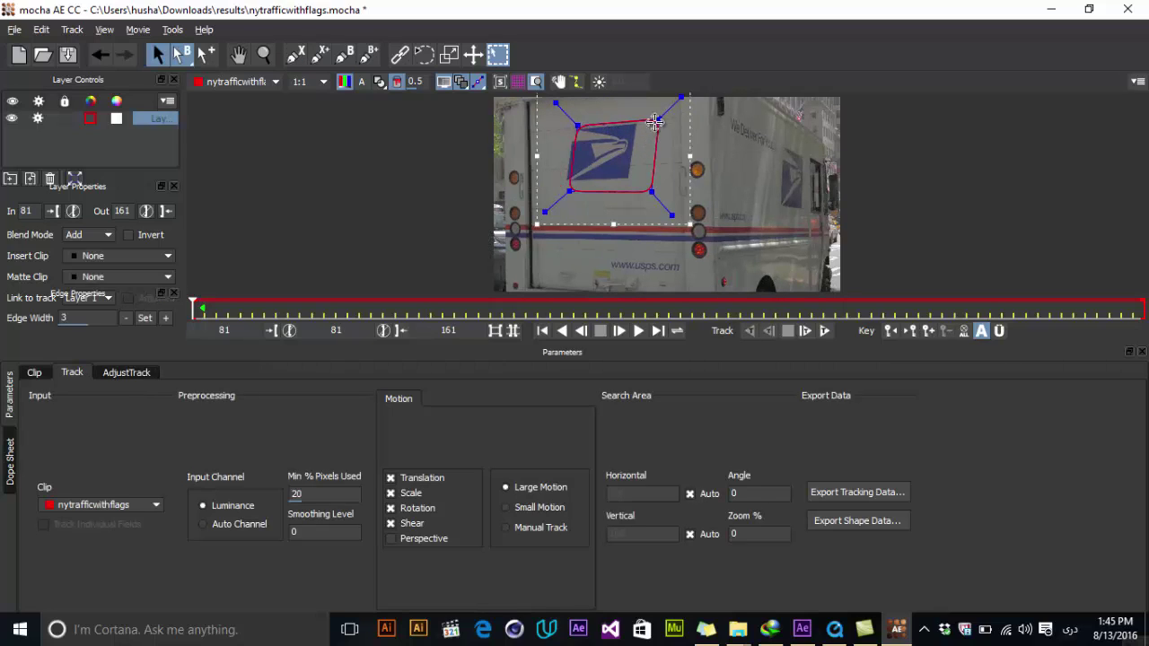
{"action": "left_click", "coordinate": [640, 118]}
{"action": "left_click_drag", "start_coordinate": [640, 117], "coordinate": [565, 123]}
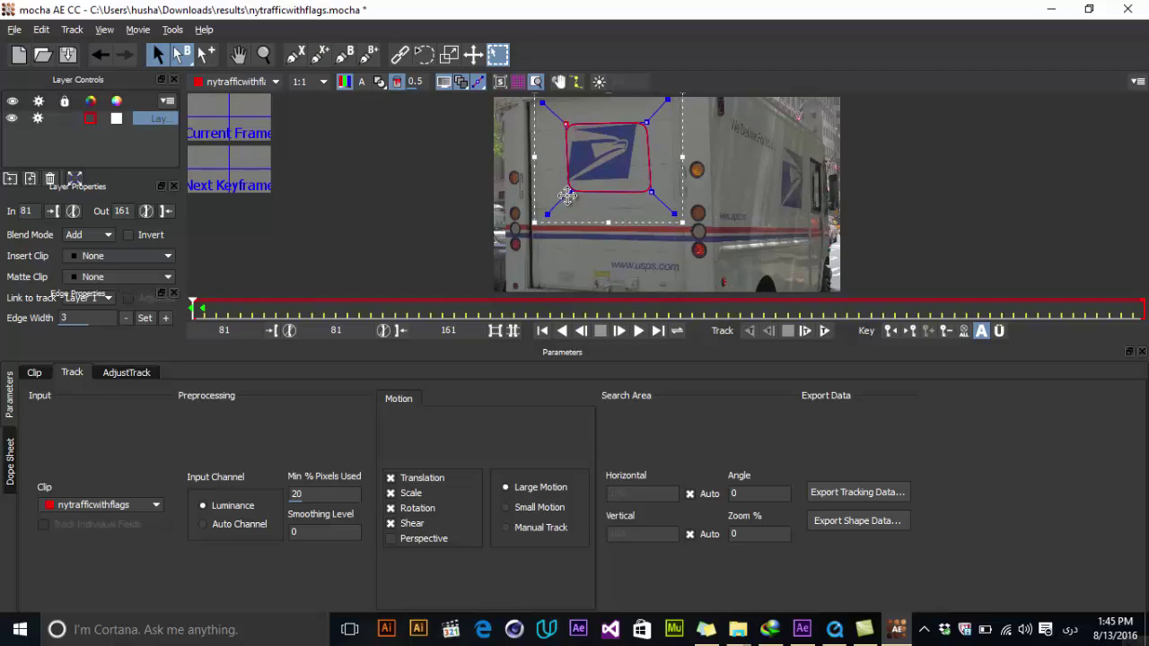
{"action": "left_click_drag", "start_coordinate": [569, 190], "coordinate": [553, 194]}
{"action": "left_click_drag", "start_coordinate": [642, 195], "coordinate": [636, 190]}
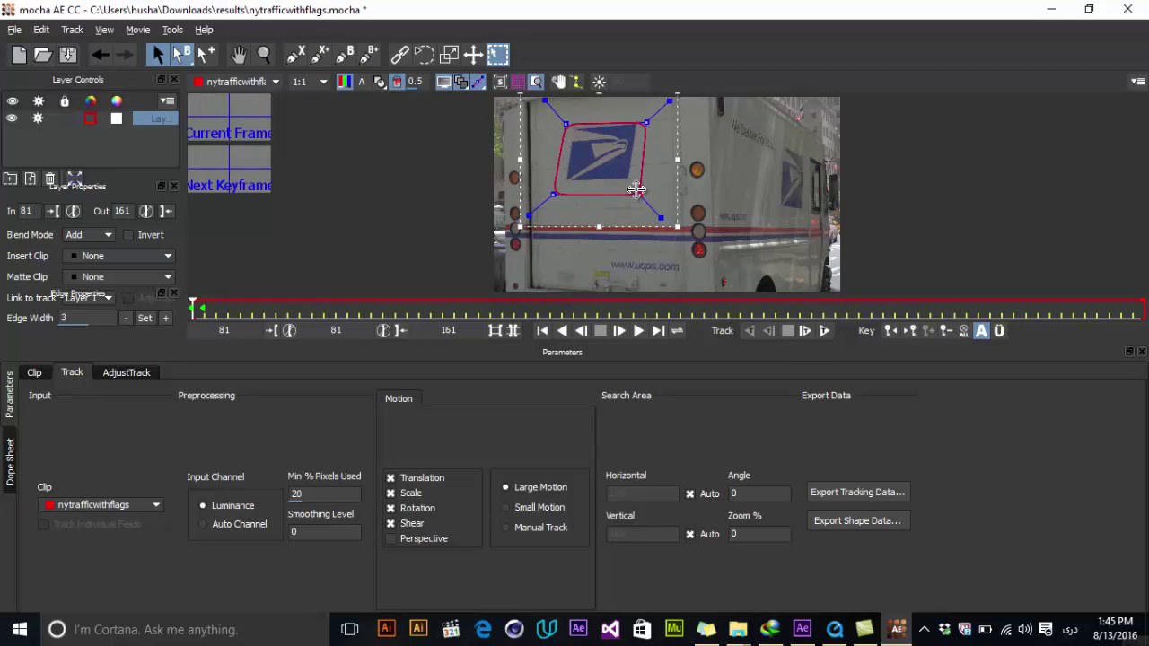
{"action": "left_click_drag", "start_coordinate": [558, 191], "coordinate": [559, 191]}
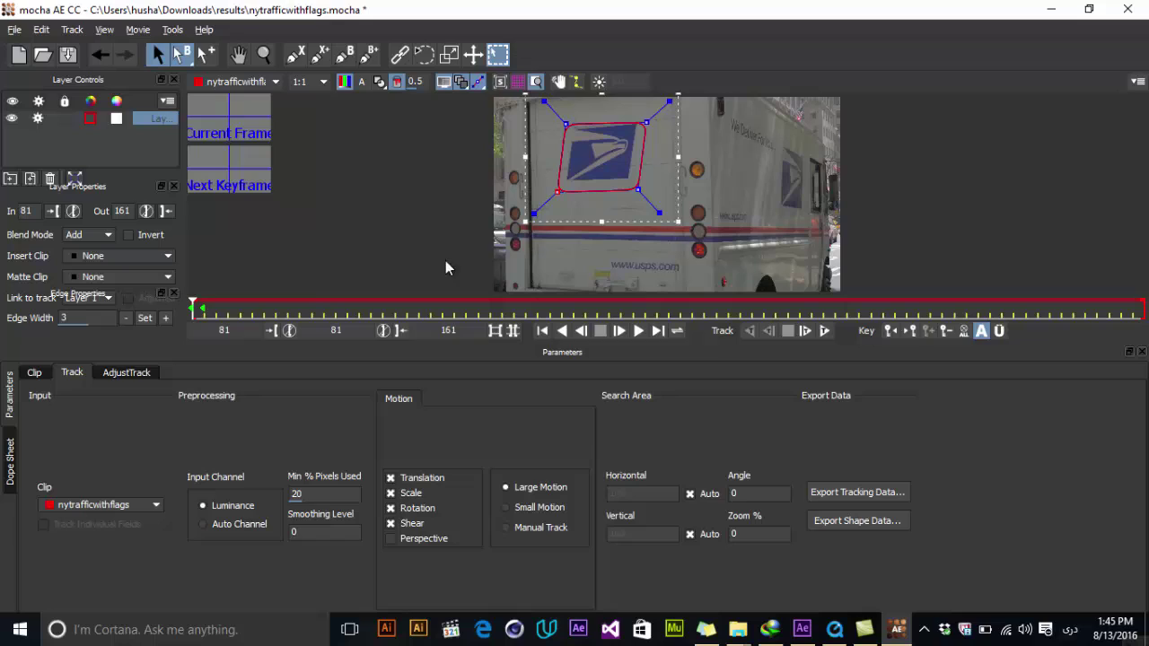
{"action": "left_click", "coordinate": [202, 312]}
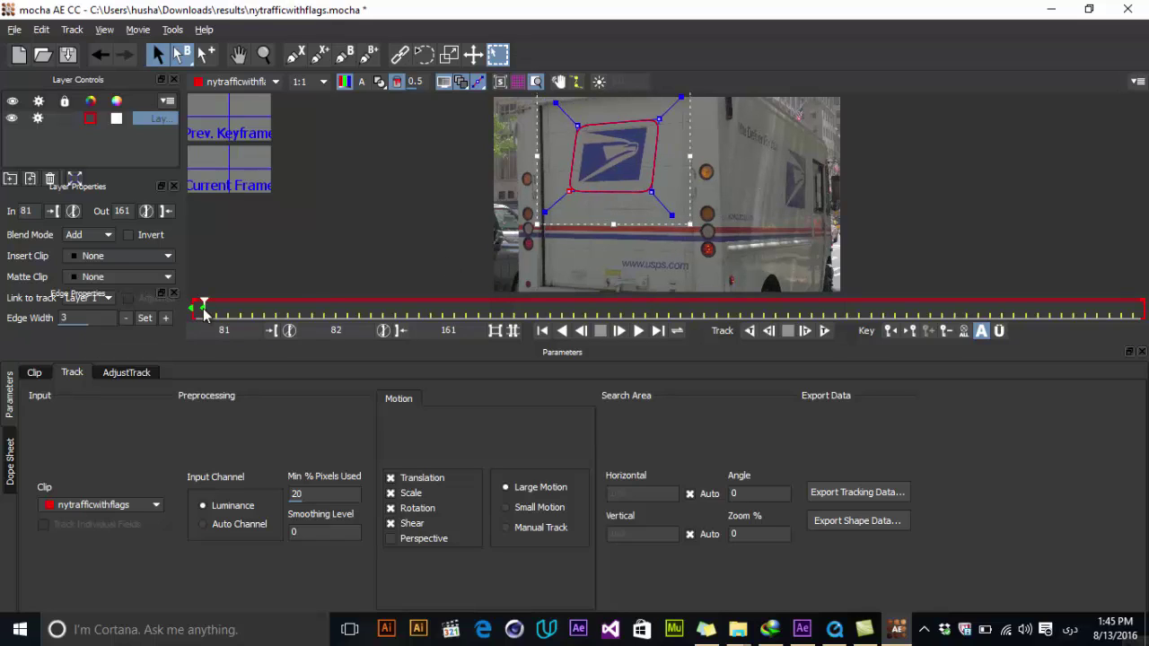
Scrub through frames 81–161 and step backward to verify the track stays on the logo
{"action": "left_click", "coordinate": [192, 310]}
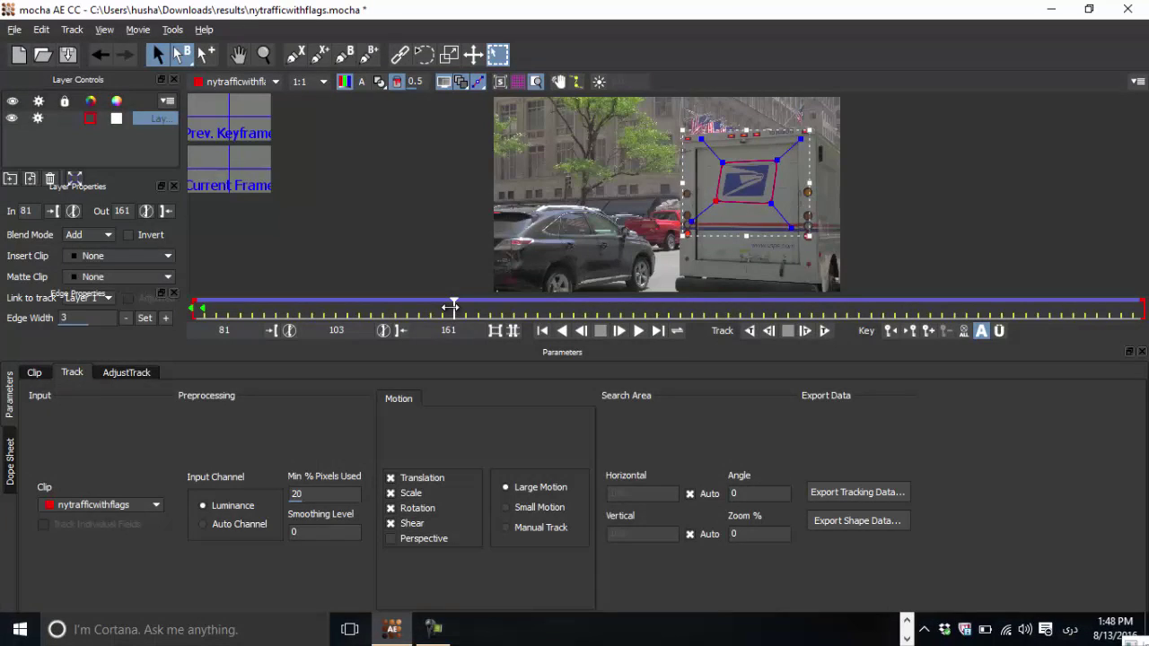
{"action": "left_click_drag", "start_coordinate": [456, 305], "coordinate": [609, 307]}
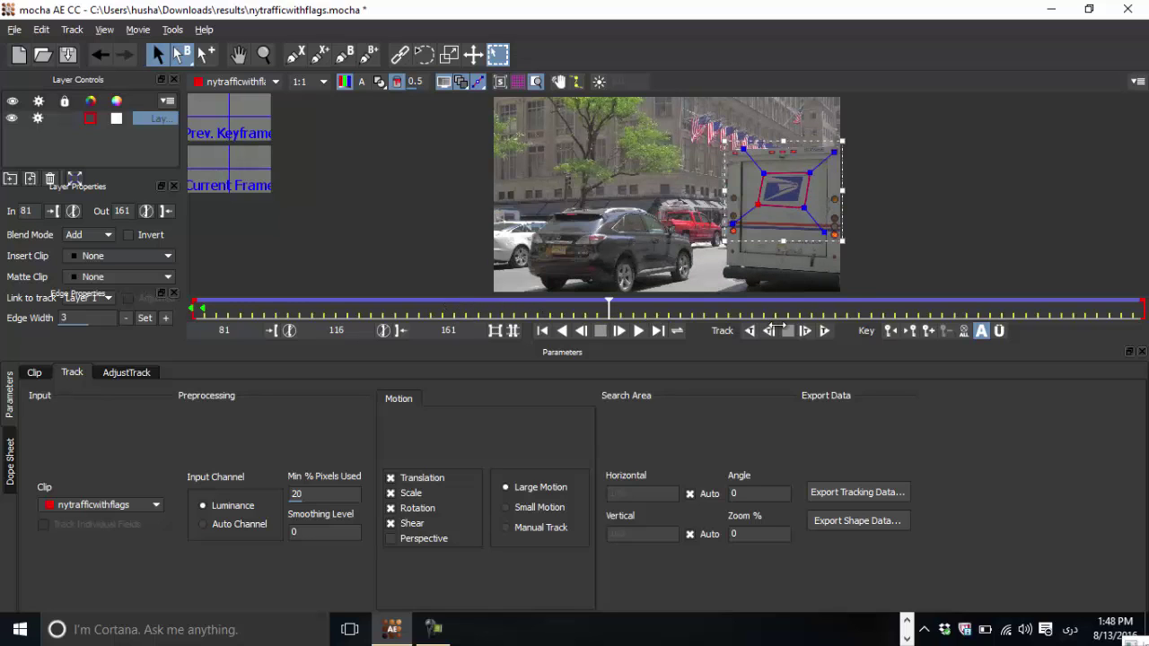
{"action": "left_click", "coordinate": [869, 308]}
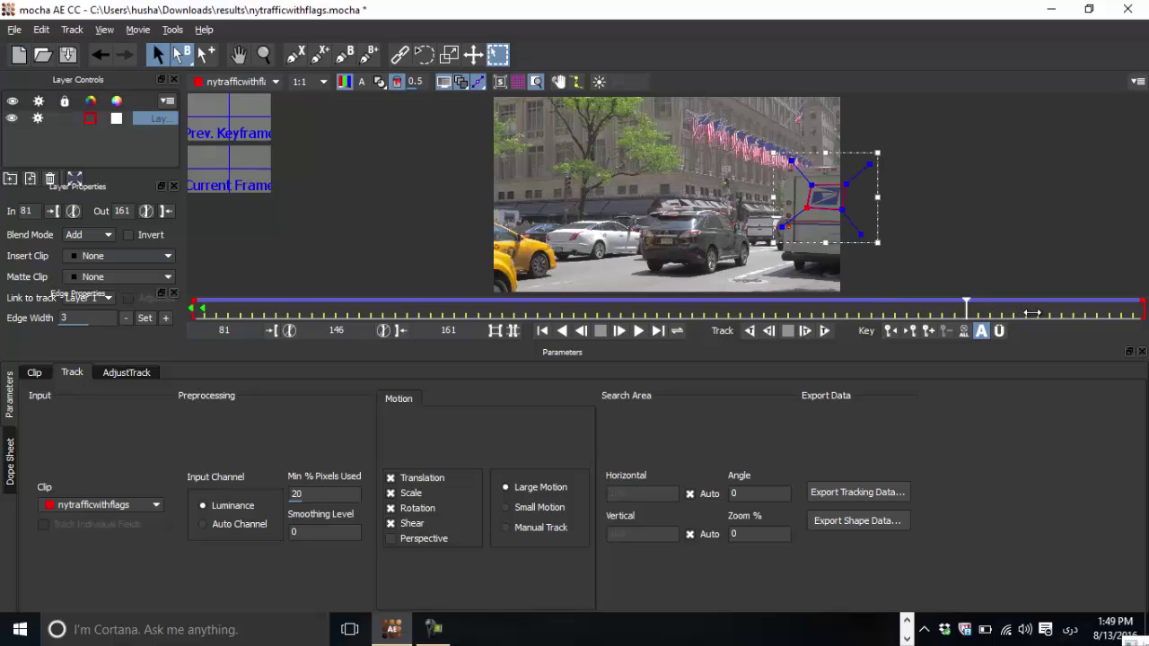
{"action": "left_click_drag", "start_coordinate": [870, 305], "coordinate": [1037, 307]}
{"action": "left_click", "coordinate": [681, 308]}
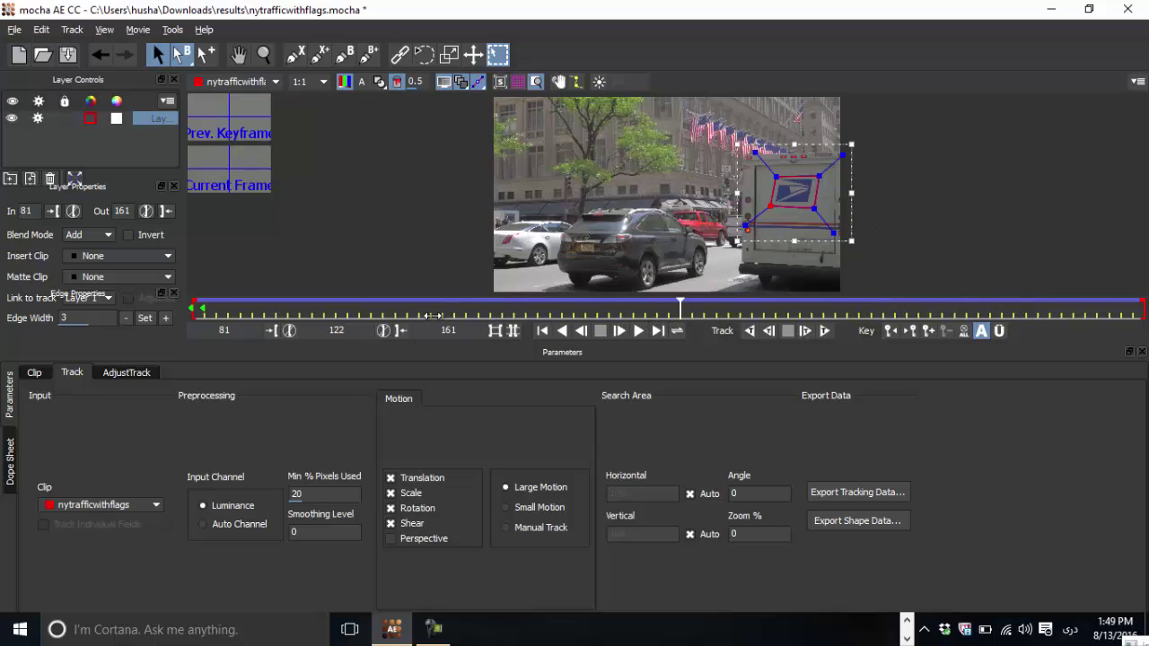
{"action": "key", "text": "Left"}
{"action": "key", "text": "Left"}
{"action": "key", "text": "Left"}
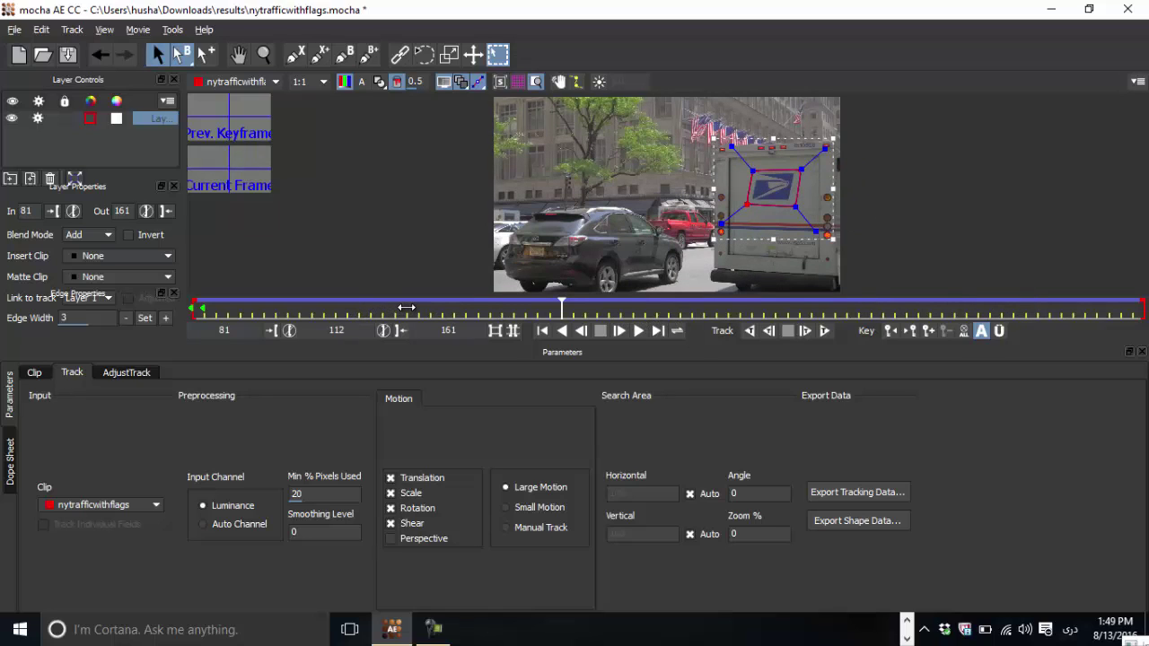
{"action": "key", "text": "Left"}
{"action": "key", "text": "Left"}
{"action": "key", "text": "Left"}
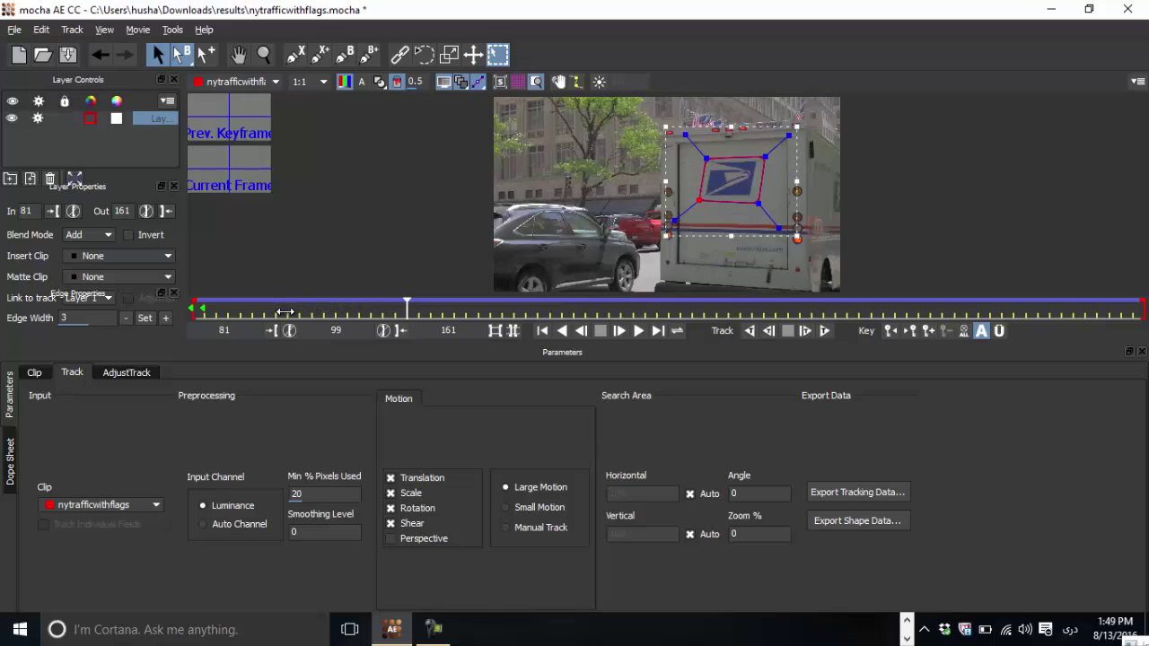
{"action": "key", "text": "Left"}
{"action": "key", "text": "Left"}
{"action": "key", "text": "Left"}
{"action": "key", "text": "Left"}
{"action": "key", "text": "Left"}
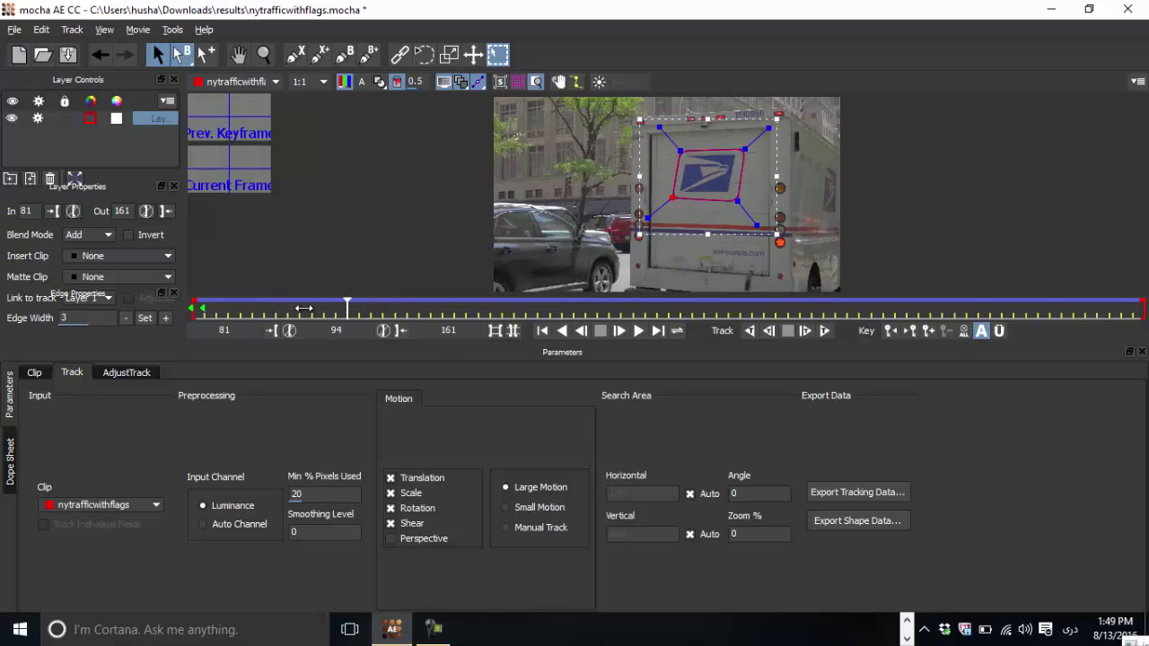
{"action": "key", "text": "Left"}
{"action": "key", "text": "Left"}
{"action": "key", "text": "Left"}
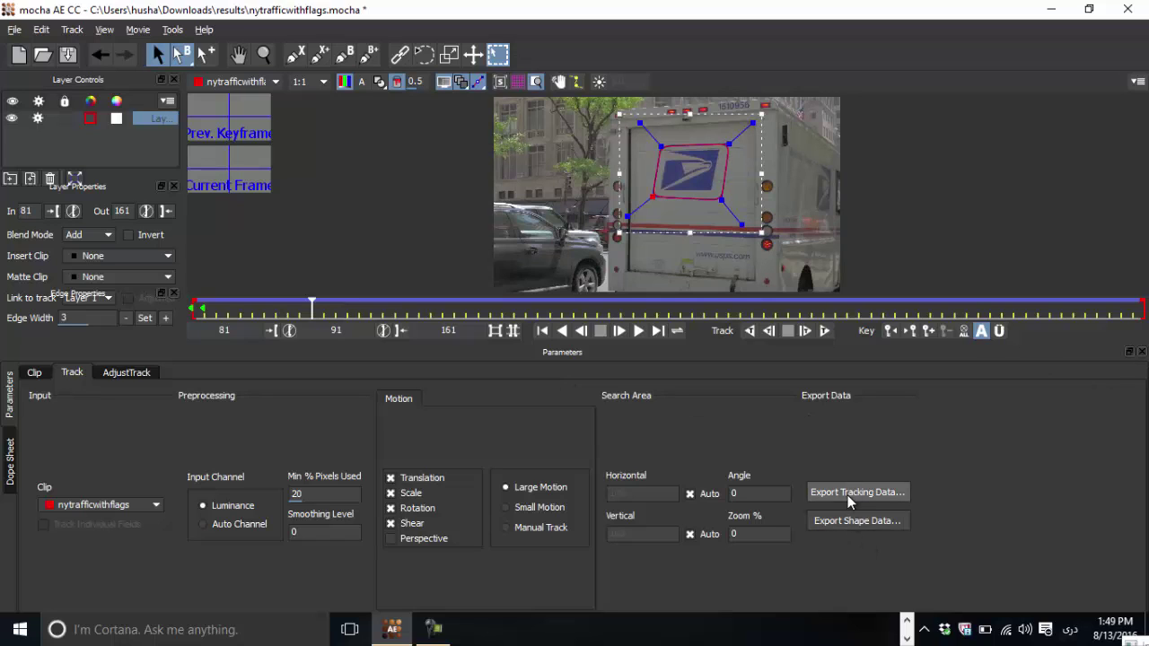
Export the tracking data to the clipboard as After Effects Transform Data
{"action": "left_click", "coordinate": [820, 499]}
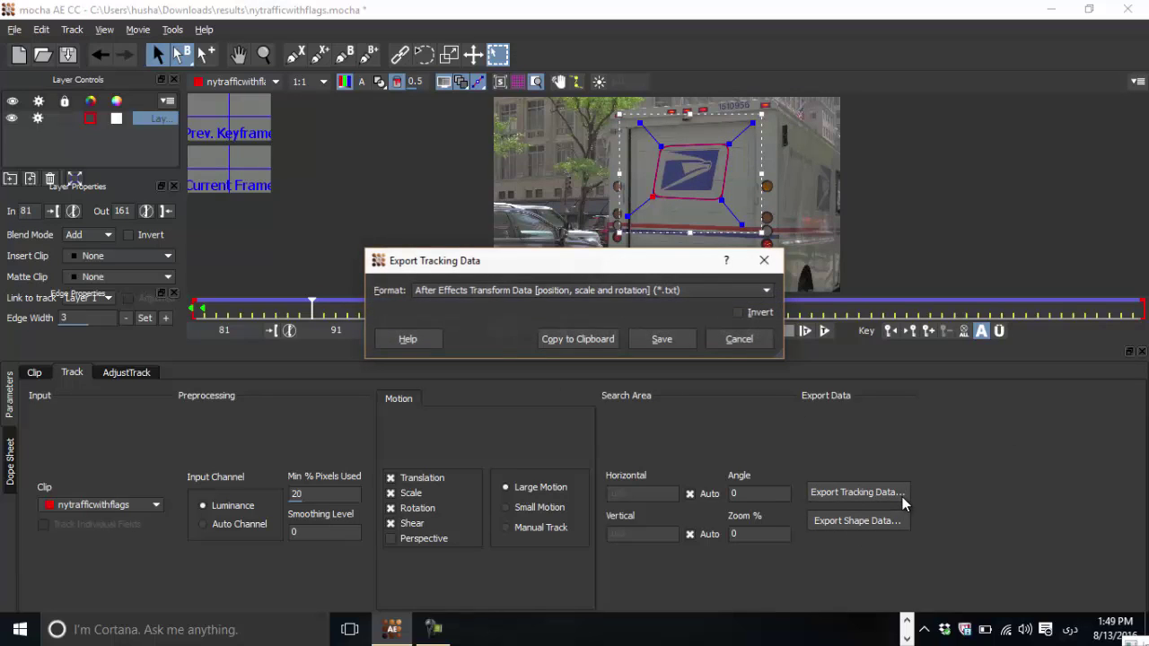
{"action": "left_click_drag", "start_coordinate": [554, 271], "coordinate": [654, 320]}
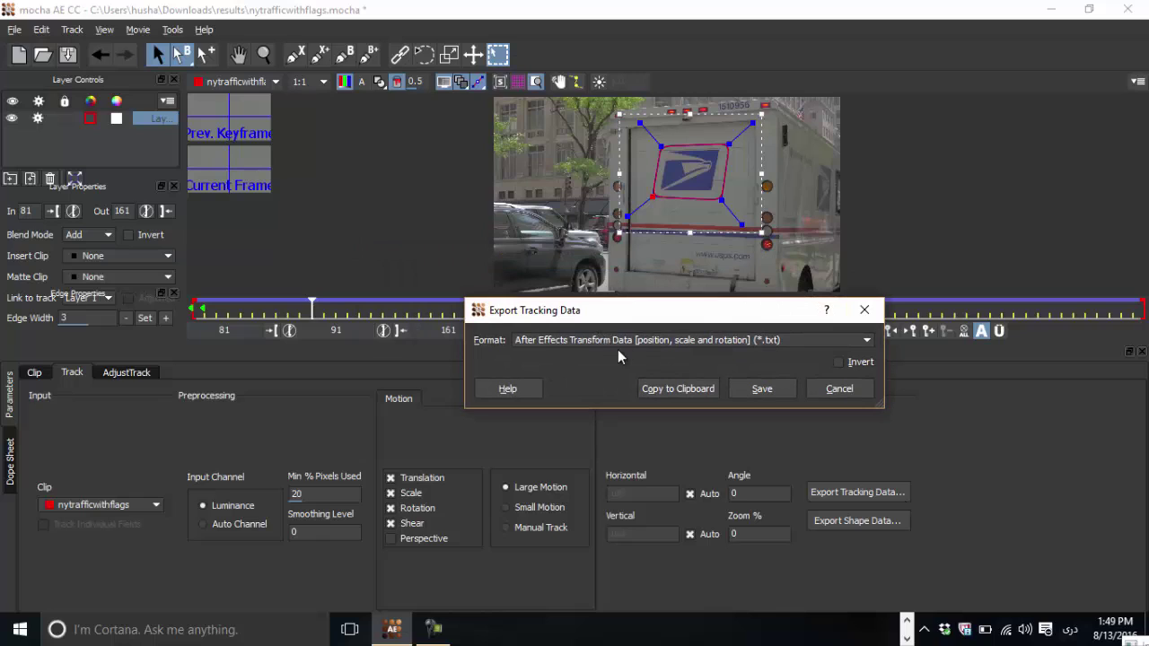
{"action": "left_click", "coordinate": [618, 345]}
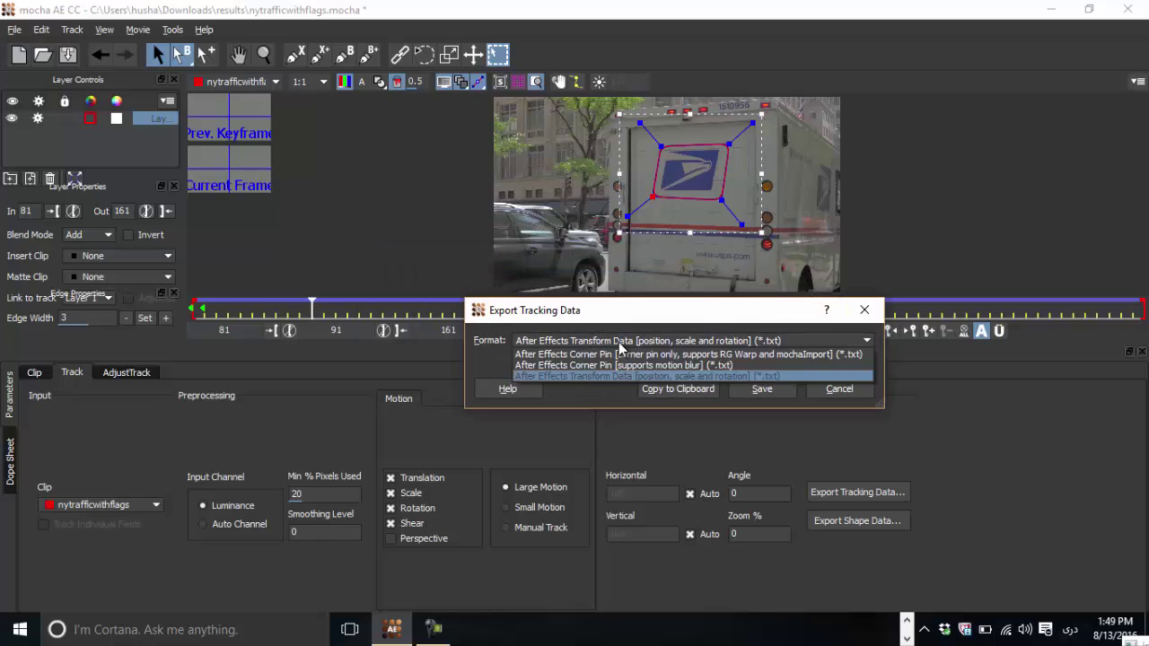
{"action": "left_click", "coordinate": [582, 376]}
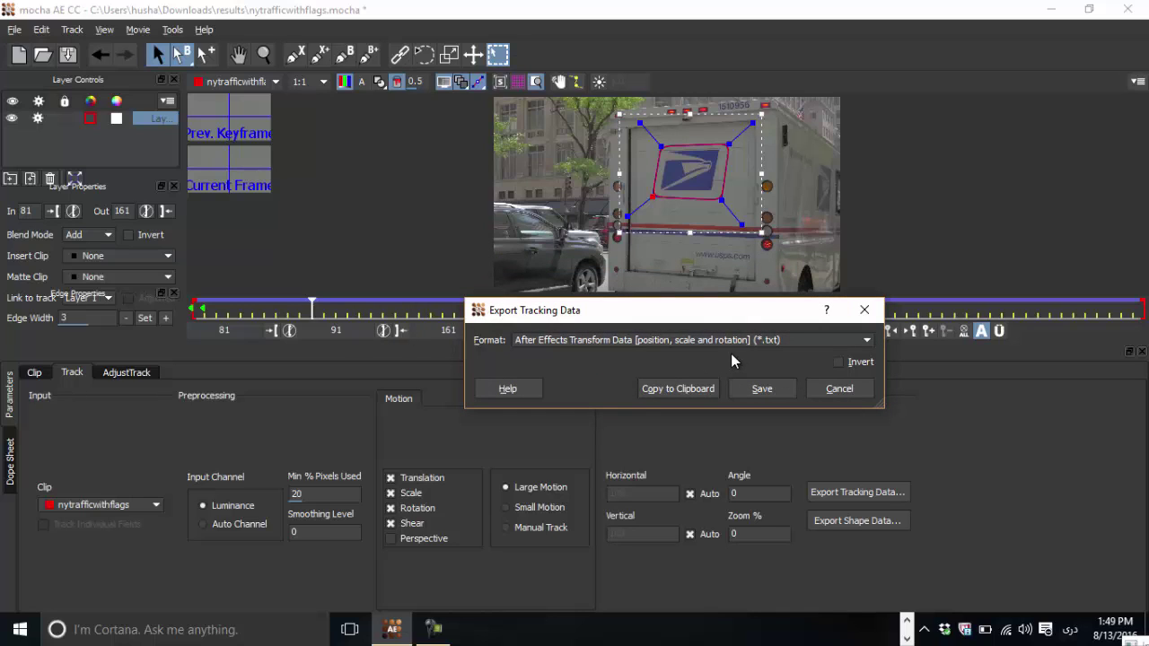
{"action": "left_click", "coordinate": [701, 388]}
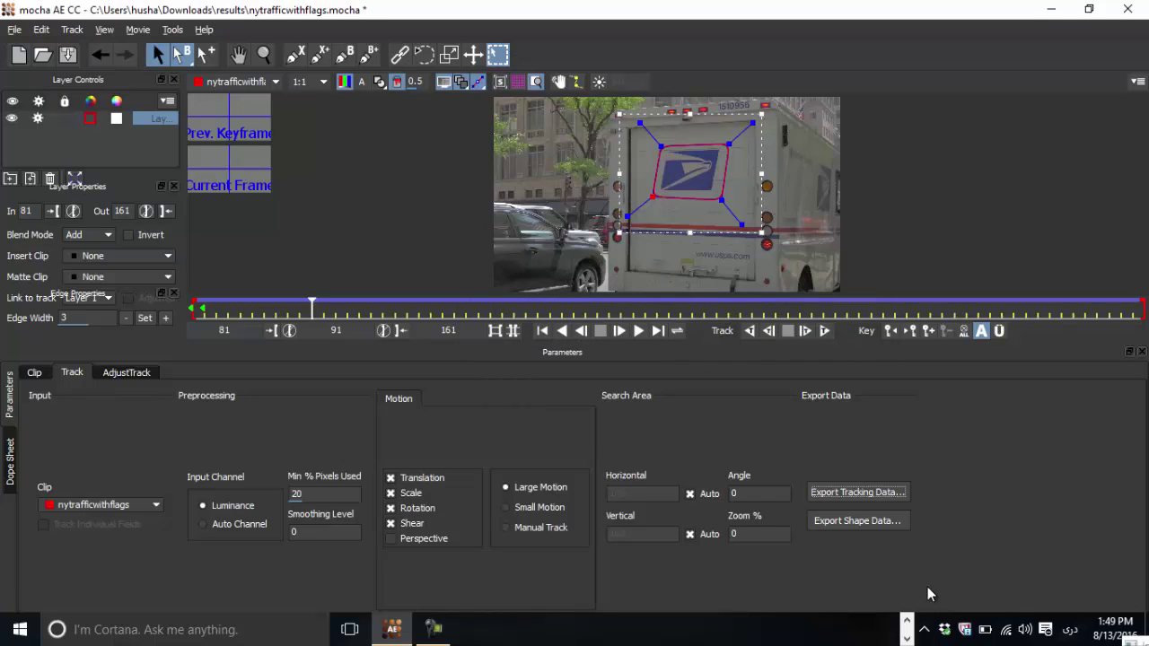
{"action": "left_click", "coordinate": [907, 625]}
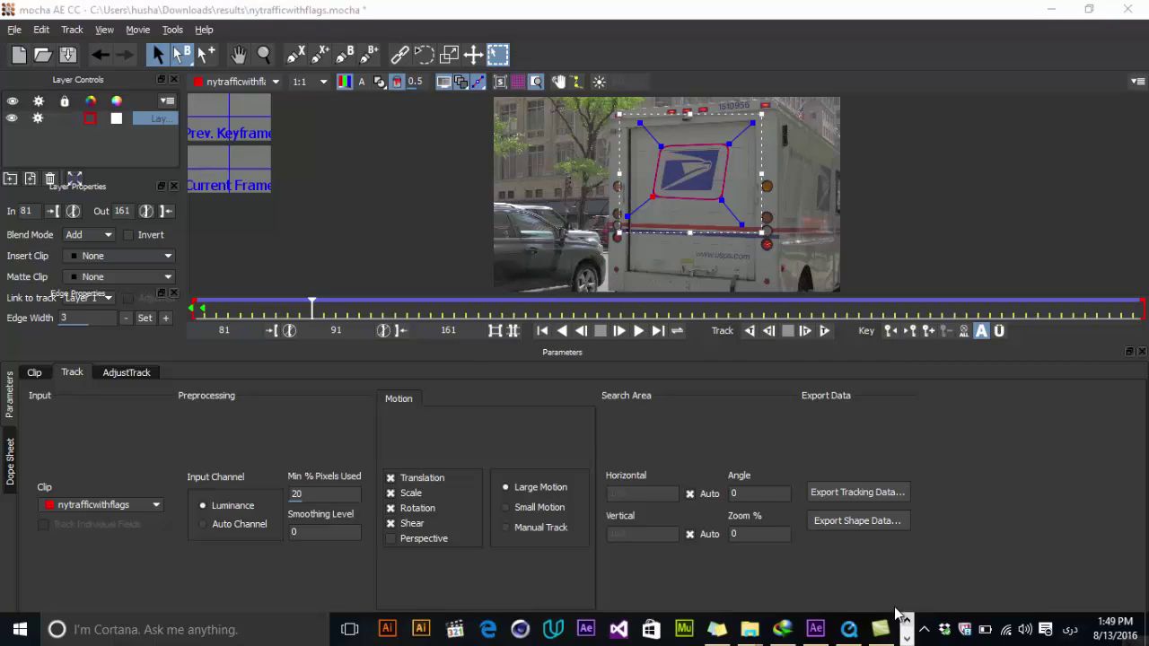
Back in After Effects, add a new null object to the composition
{"action": "left_click", "coordinate": [815, 628]}
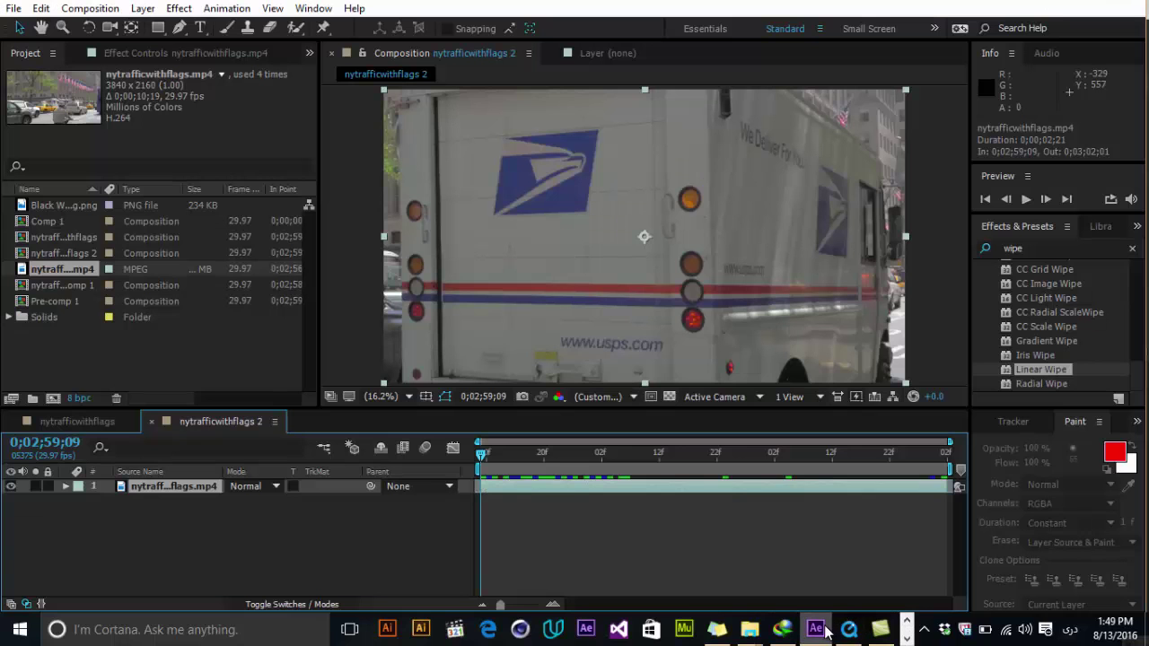
{"action": "left_click_drag", "start_coordinate": [510, 456], "coordinate": [418, 472]}
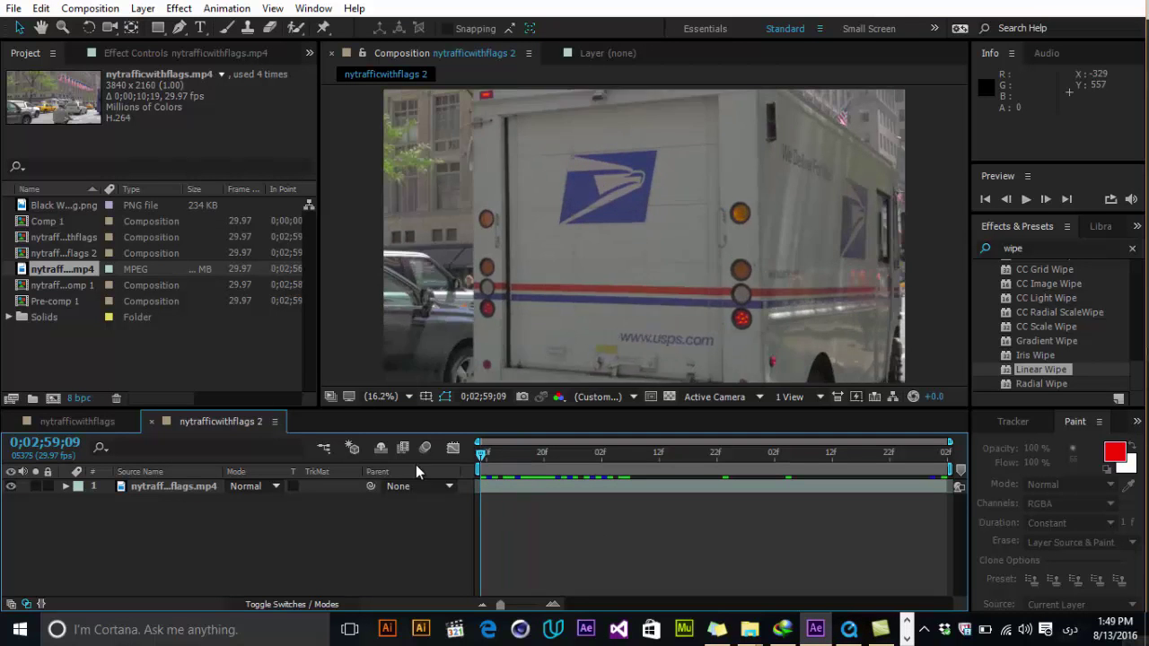
{"action": "right_click", "coordinate": [256, 530]}
{"action": "mouse_move", "coordinate": [359, 364]}
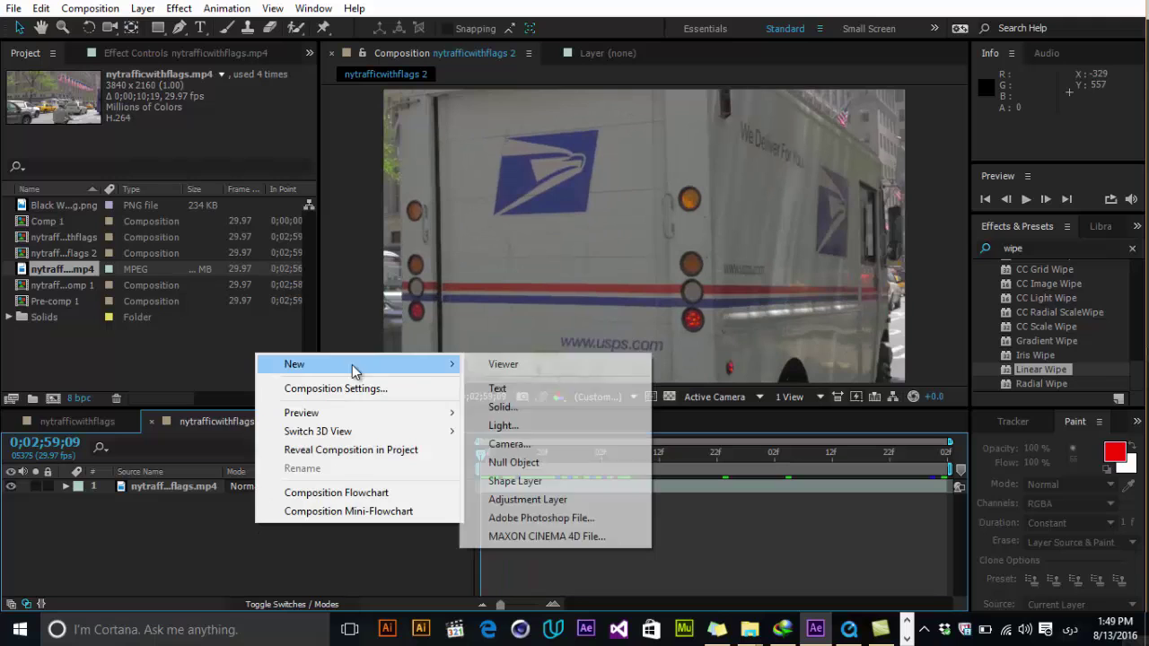
{"action": "left_click", "coordinate": [572, 460]}
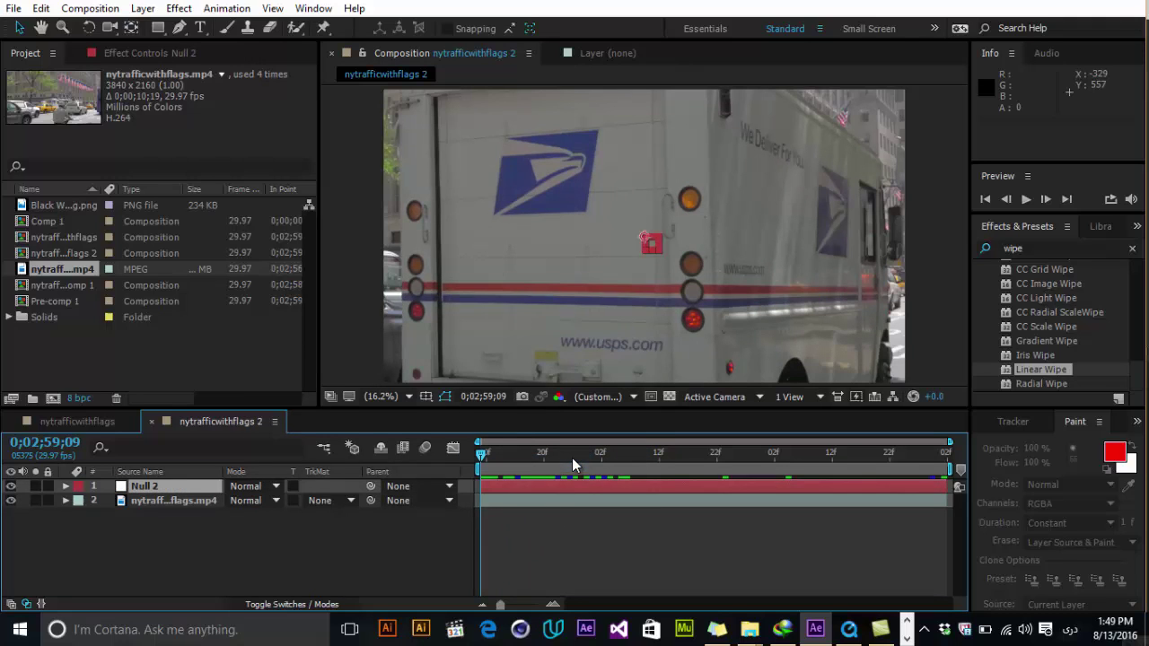
Paste the mocha keyframes onto Null 2 and reveal them with U to check the motion
{"action": "left_click", "coordinate": [170, 574]}
{"action": "left_click", "coordinate": [159, 492]}
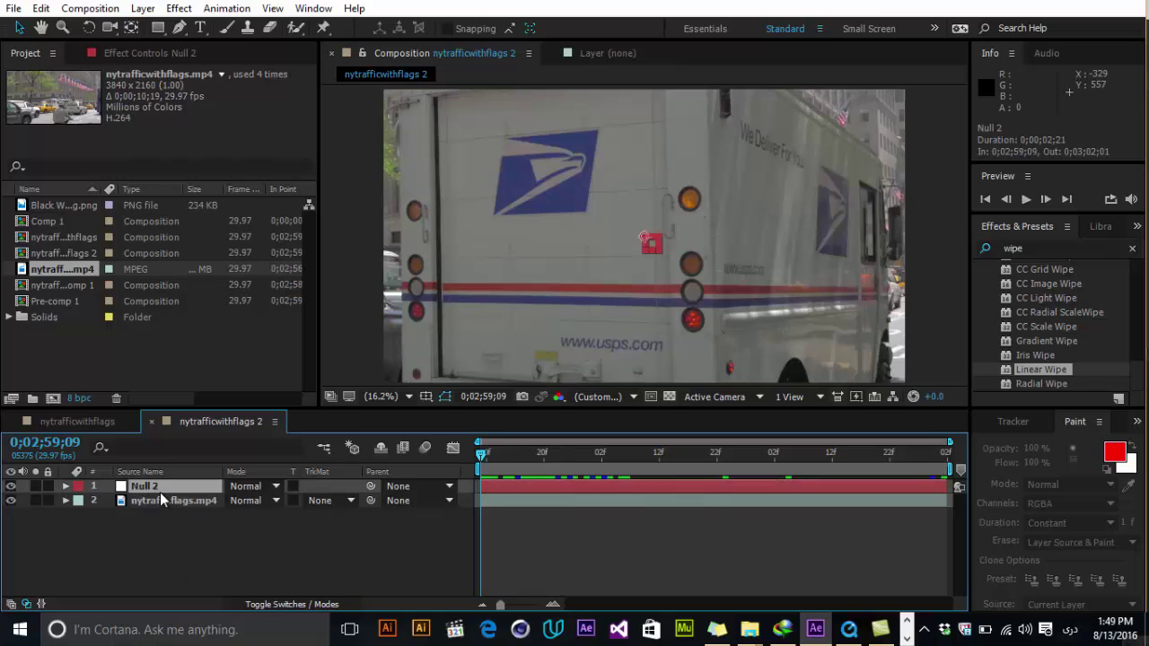
{"action": "key", "text": "ctrl+v"}
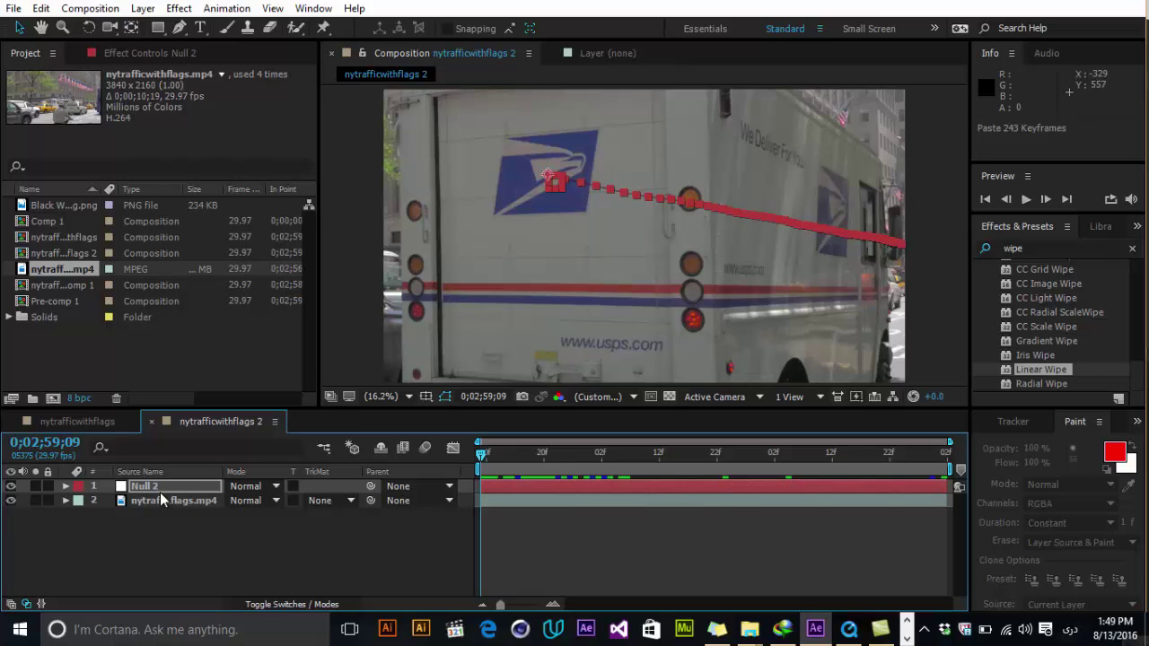
{"action": "left_click", "coordinate": [572, 534]}
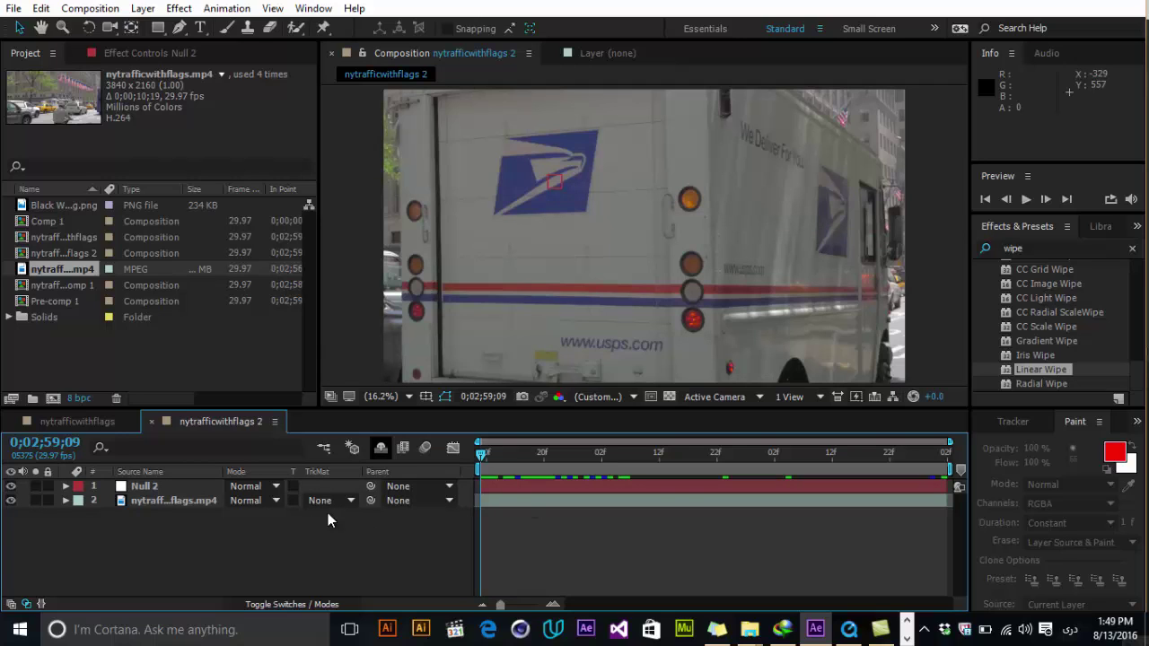
{"action": "left_click", "coordinate": [196, 484]}
{"action": "key", "text": "u"}
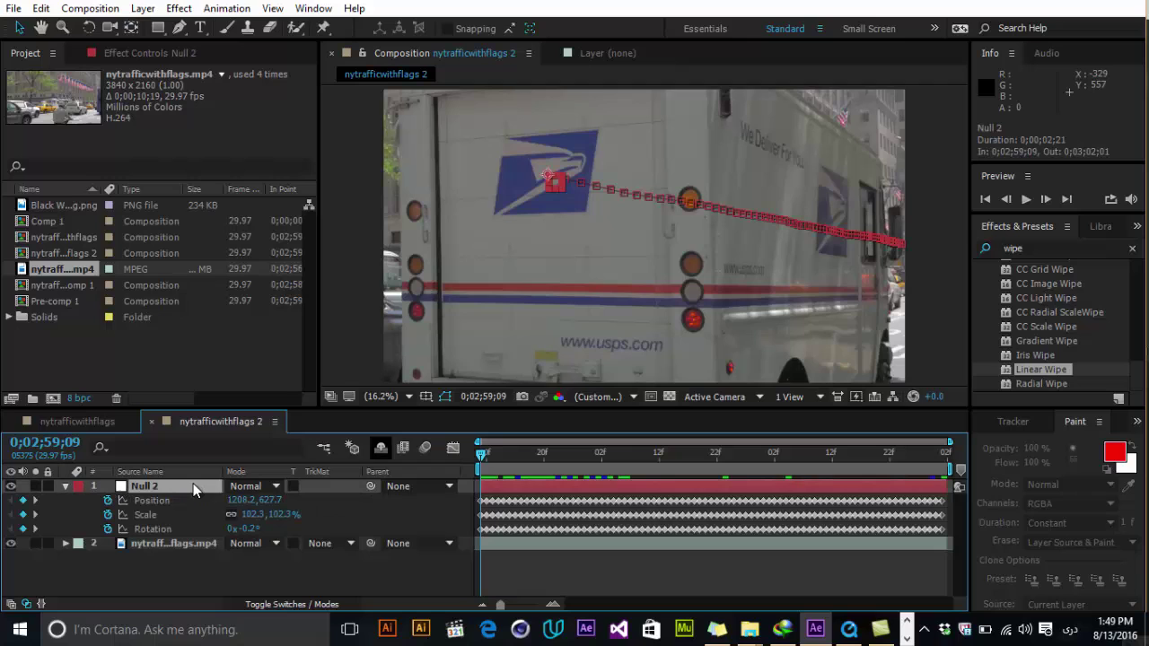
{"action": "mouse_move", "coordinate": [491, 465]}
{"action": "left_mouse_down"}
{"action": "mouse_move", "coordinate": [836, 458]}
{"action": "mouse_move", "coordinate": [703, 459]}
{"action": "left_mouse_up"}
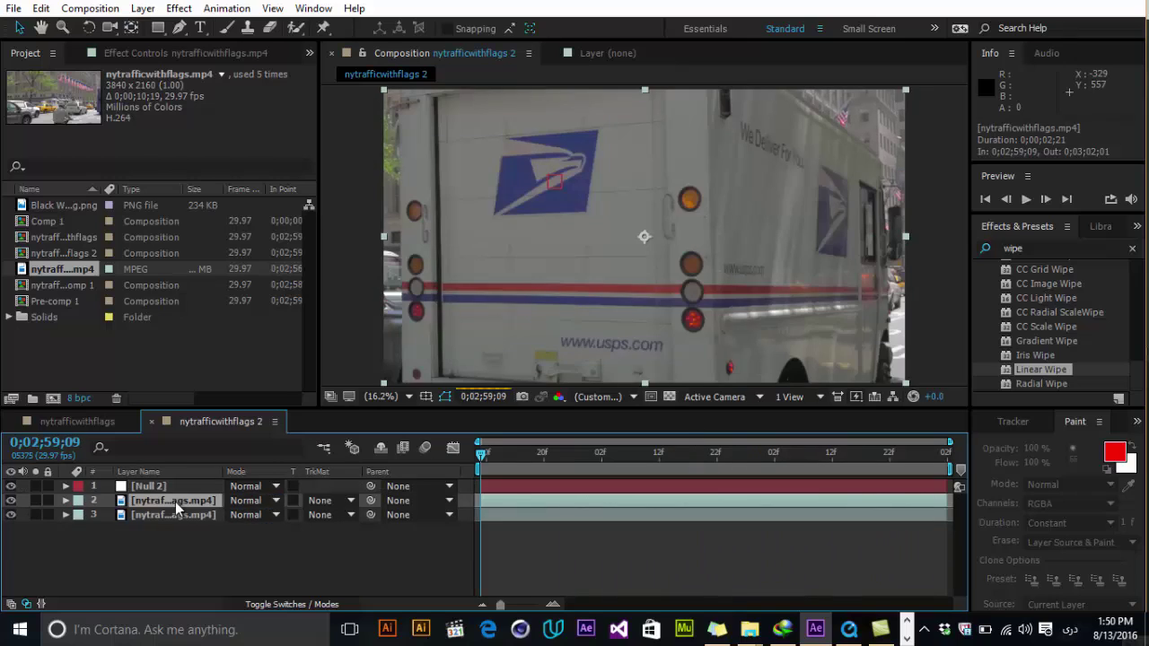
Move the footage layer above Null 2 and freeze it on the current frame
{"action": "left_click_drag", "start_coordinate": [195, 504], "coordinate": [190, 484]}
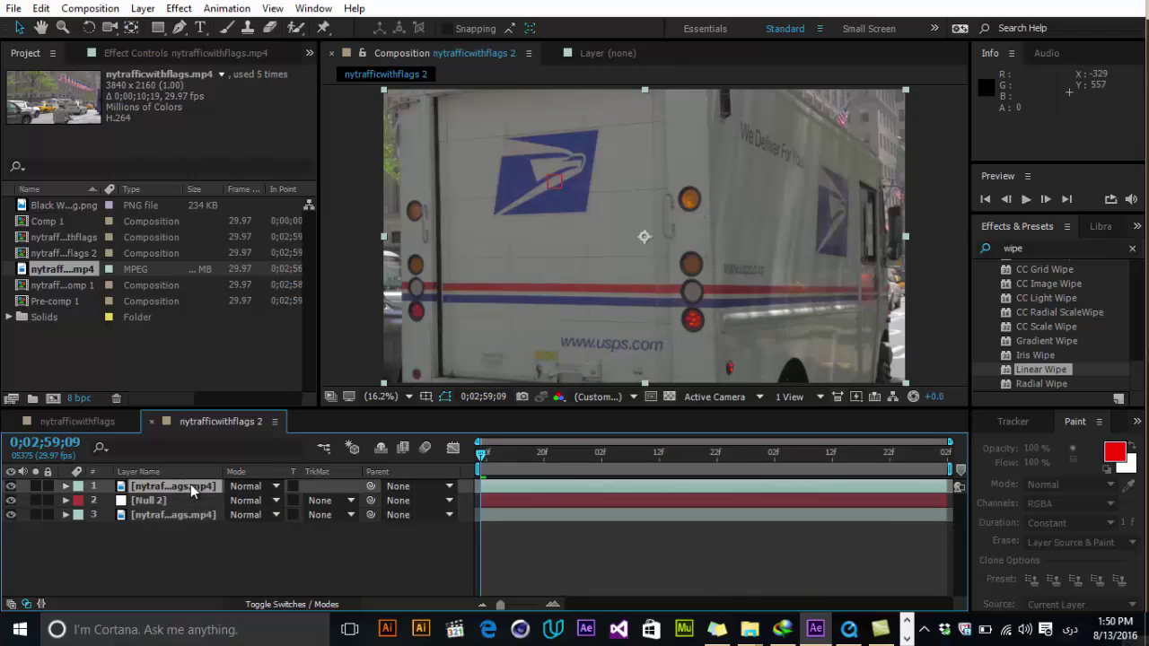
{"action": "left_click", "coordinate": [142, 8]}
{"action": "mouse_move", "coordinate": [201, 222]}
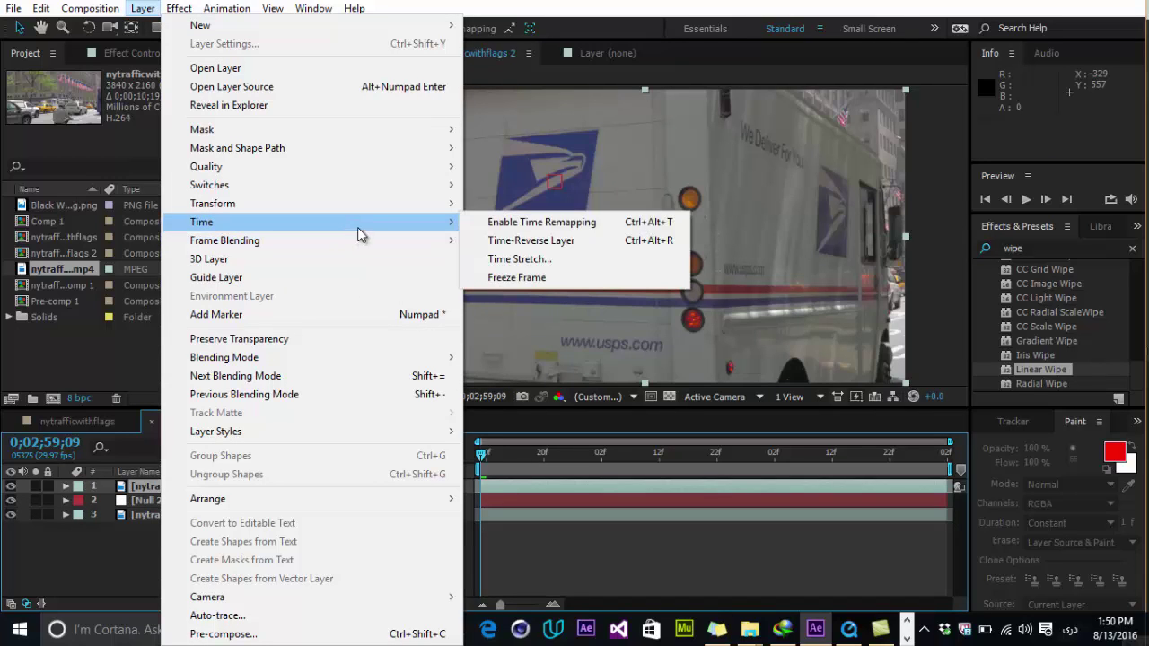
{"action": "left_click", "coordinate": [557, 275]}
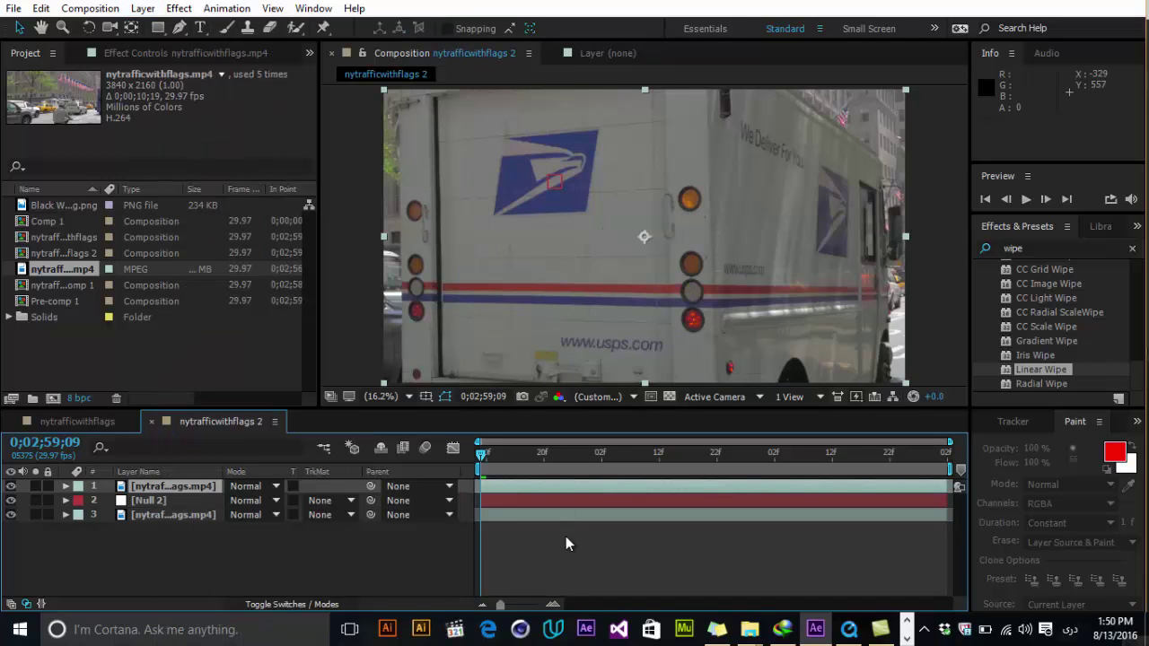
Precompose the frozen layer with all attributes moved and start renaming it 'remove'
{"action": "left_click", "coordinate": [167, 486]}
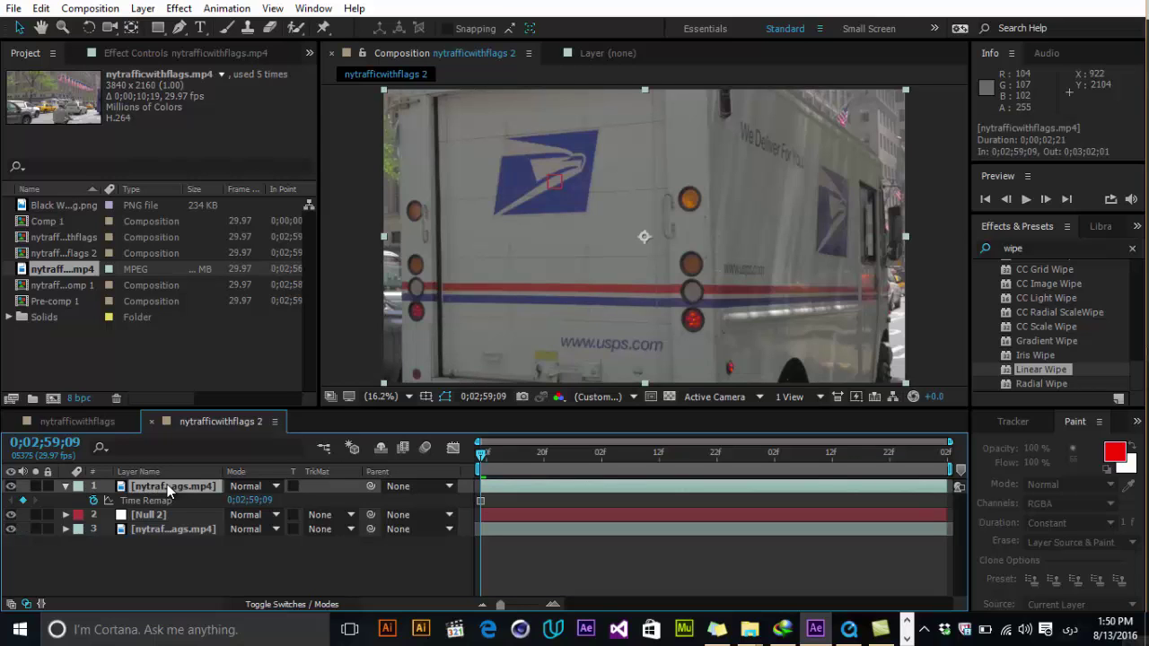
{"action": "key", "text": "ctrl+shift+c"}
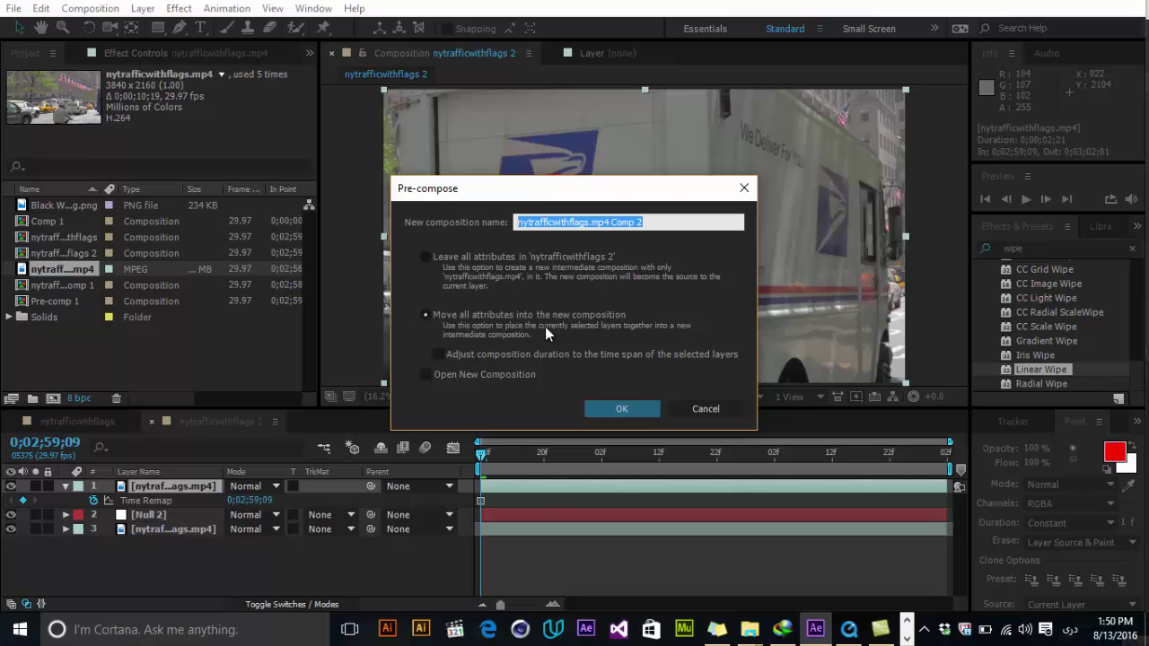
{"action": "left_click", "coordinate": [625, 409]}
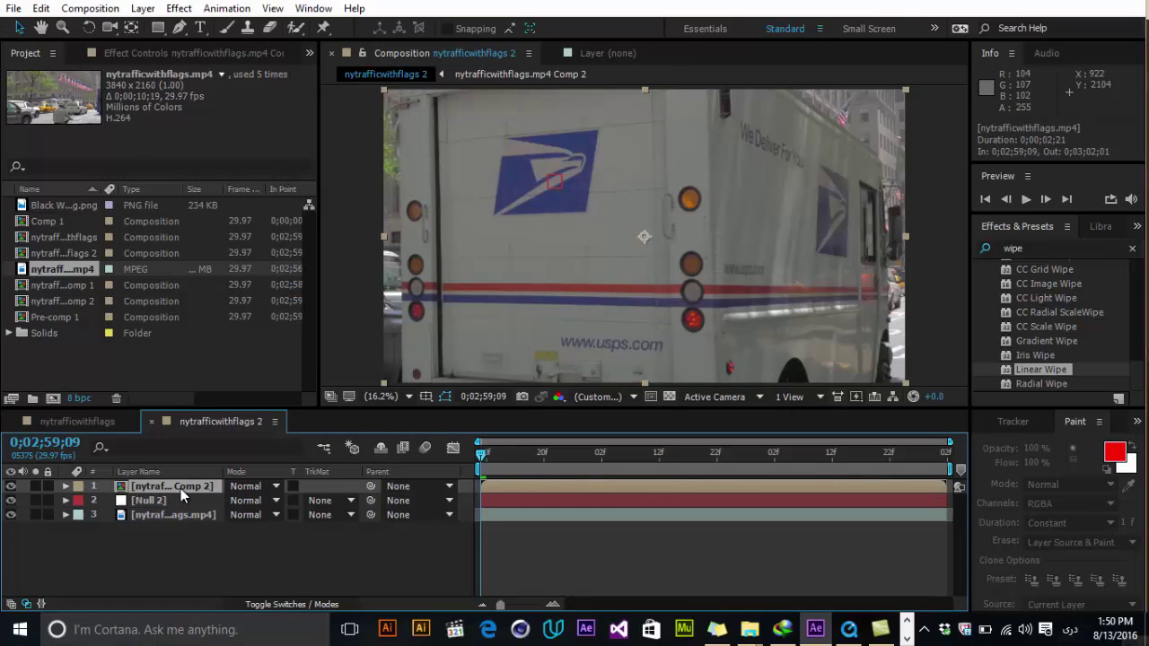
{"action": "double_click", "coordinate": [180, 488]}
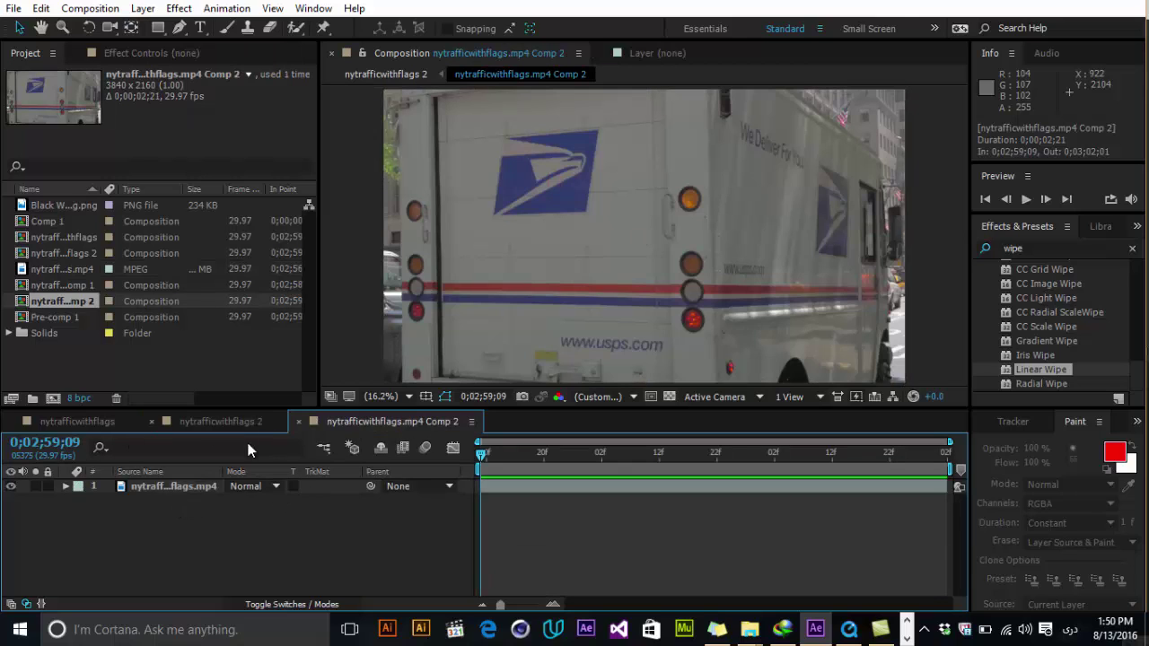
{"action": "left_click", "coordinate": [220, 421]}
{"action": "key", "text": "Return"}
{"action": "type", "text": "remove"}
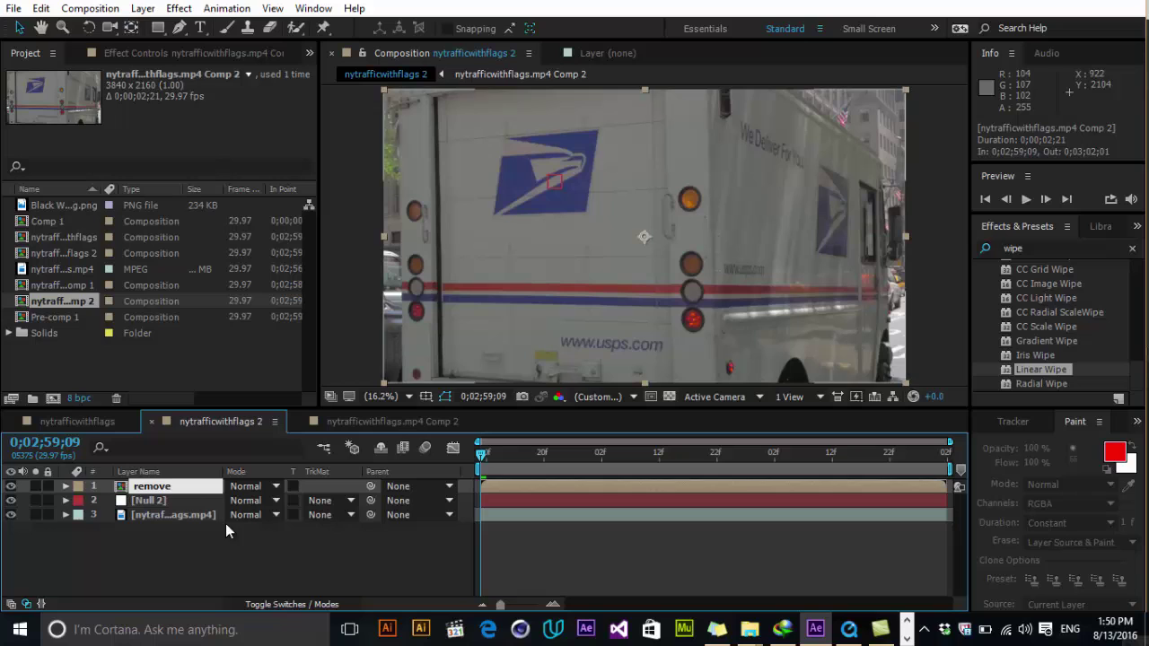
Commit the 'remove' name and open the precomp, zooming in on the truck
{"action": "key", "text": "Return"}
{"action": "double_click", "coordinate": [166, 486]}
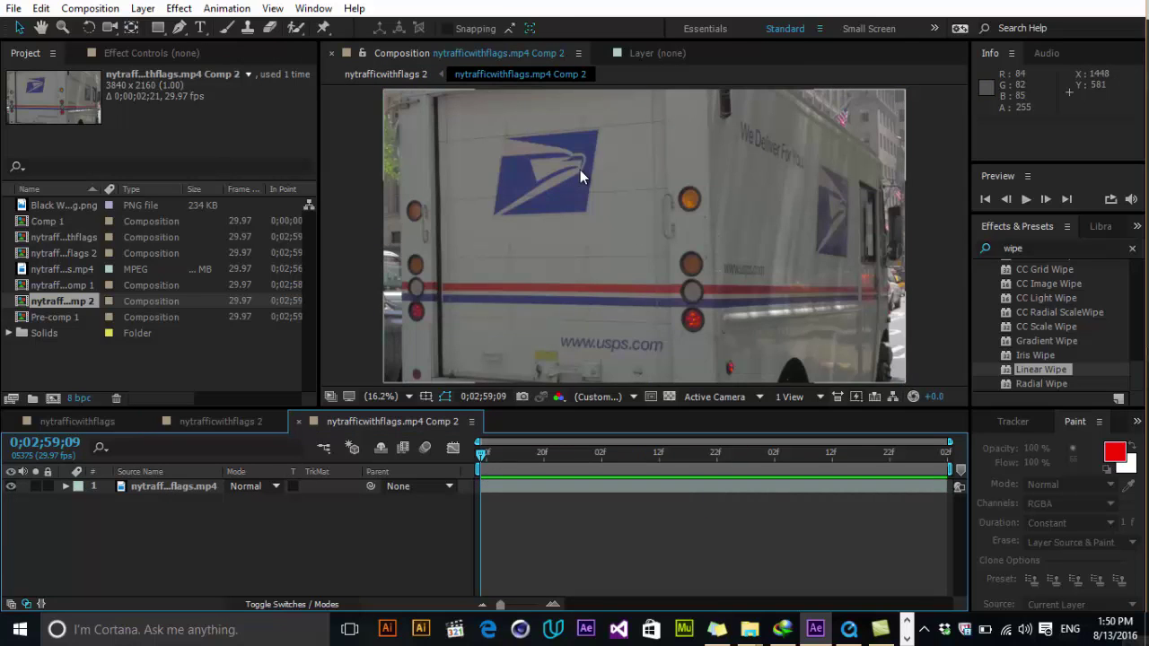
{"action": "scroll", "coordinate": [584, 180], "scroll_direction": "up", "scroll_amount": 1}
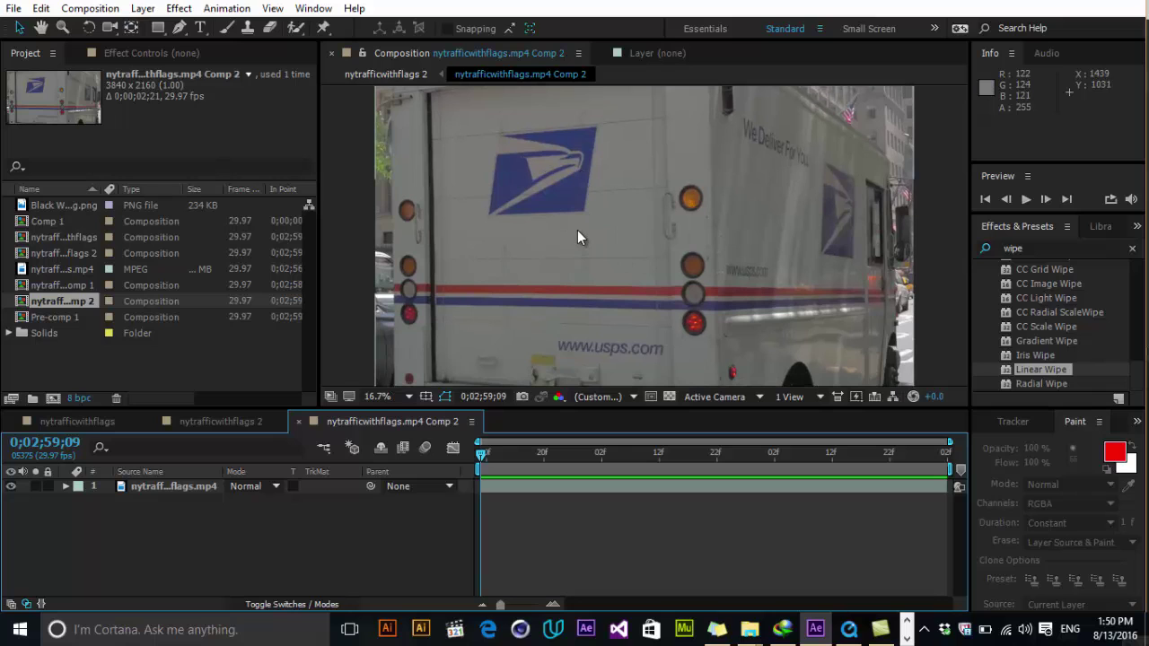
{"action": "scroll", "coordinate": [598, 206], "scroll_direction": "up", "scroll_amount": 2}
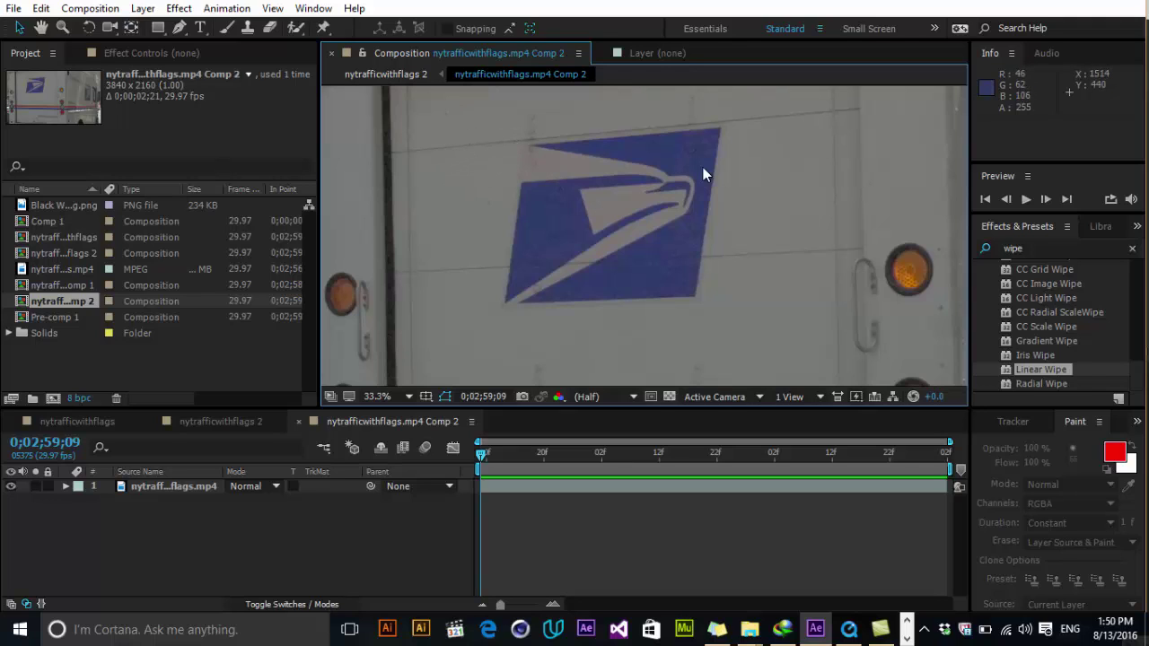
Clone-stamp clean truck panel over the USPS logo, switching to a 100 px brush
{"action": "key", "text": "ctrl+b"}
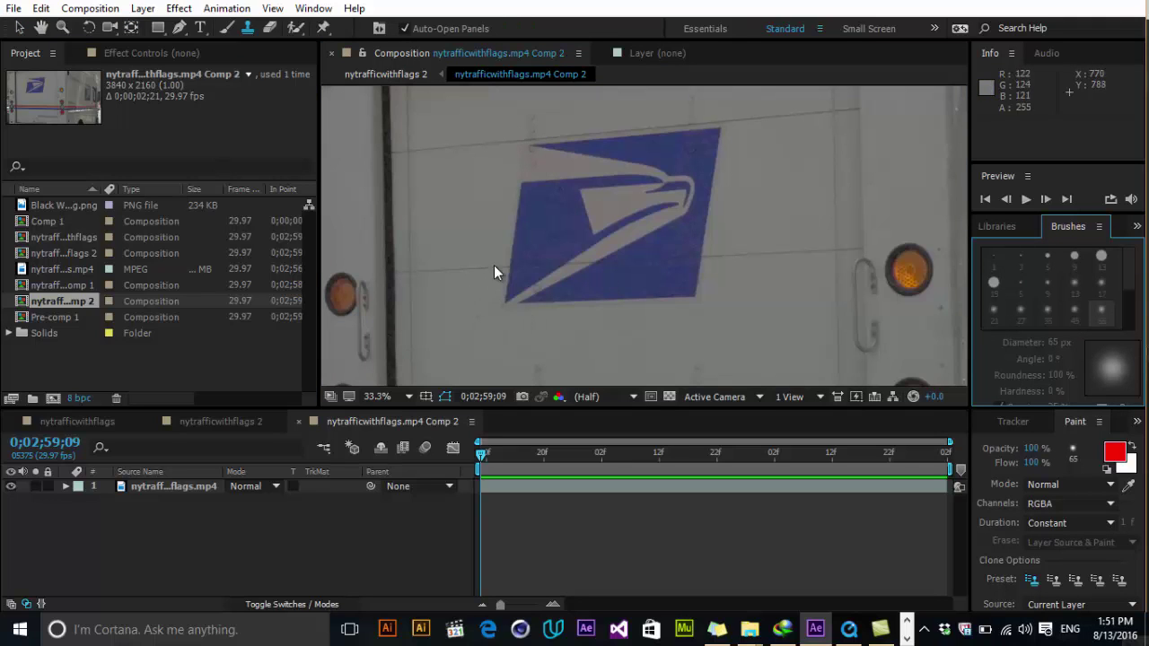
{"action": "left_click", "coordinate": [526, 258]}
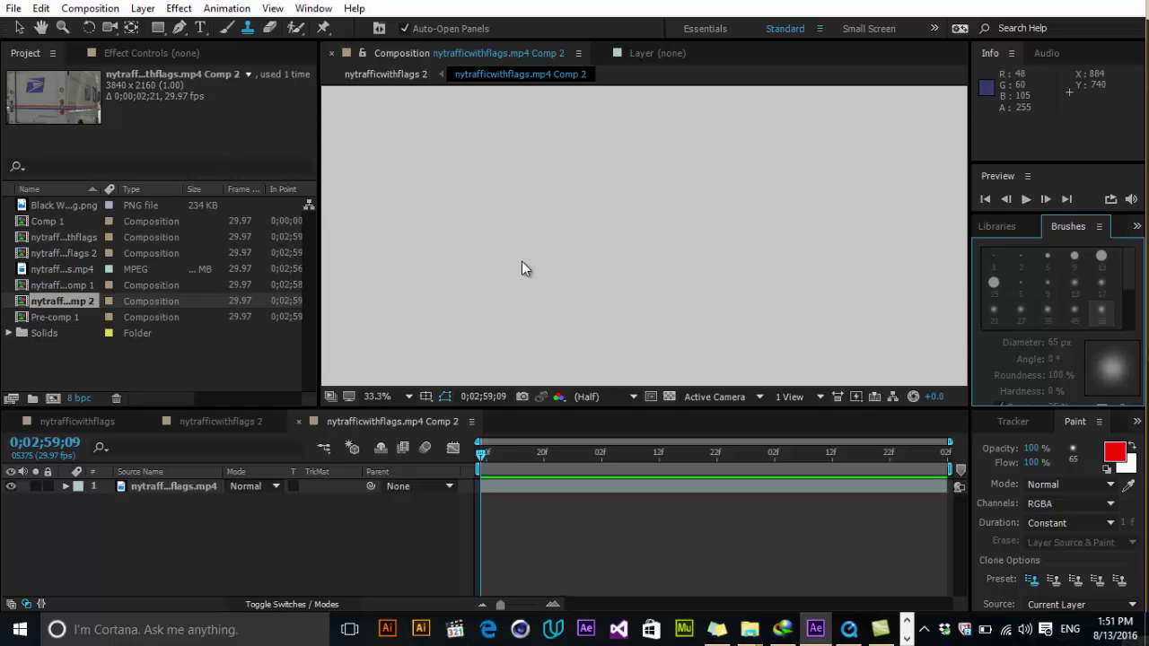
{"action": "double_click", "coordinate": [557, 270]}
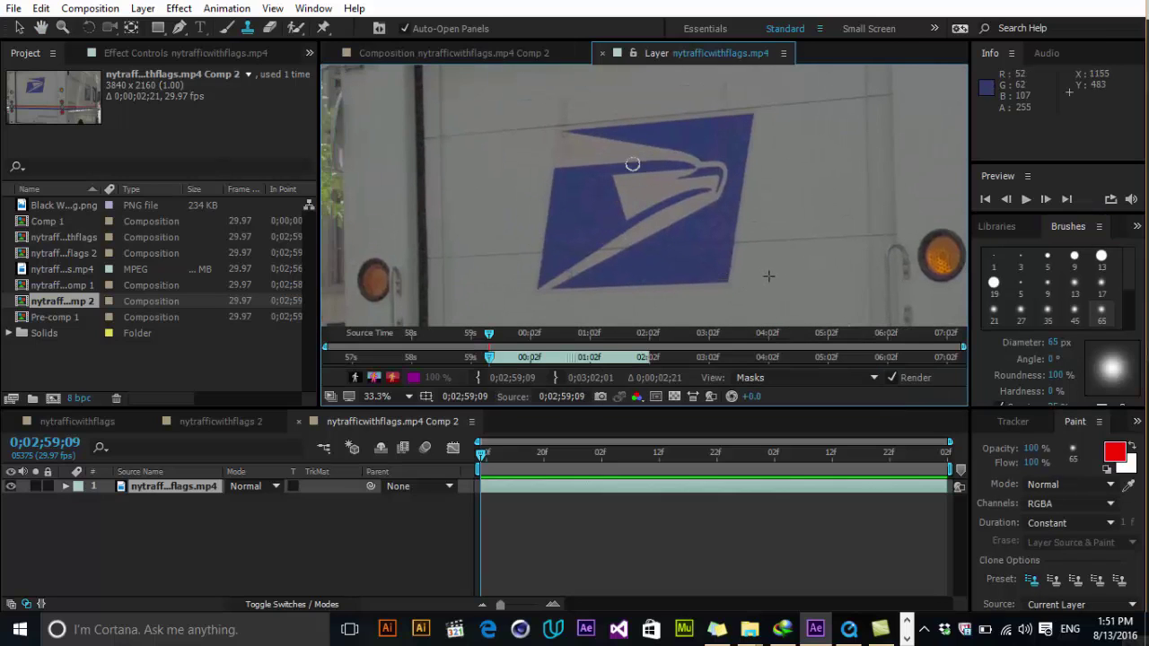
{"action": "left_click", "coordinate": [545, 231], "text": "alt"}
{"action": "left_click_drag", "start_coordinate": [562, 171], "coordinate": [547, 211]}
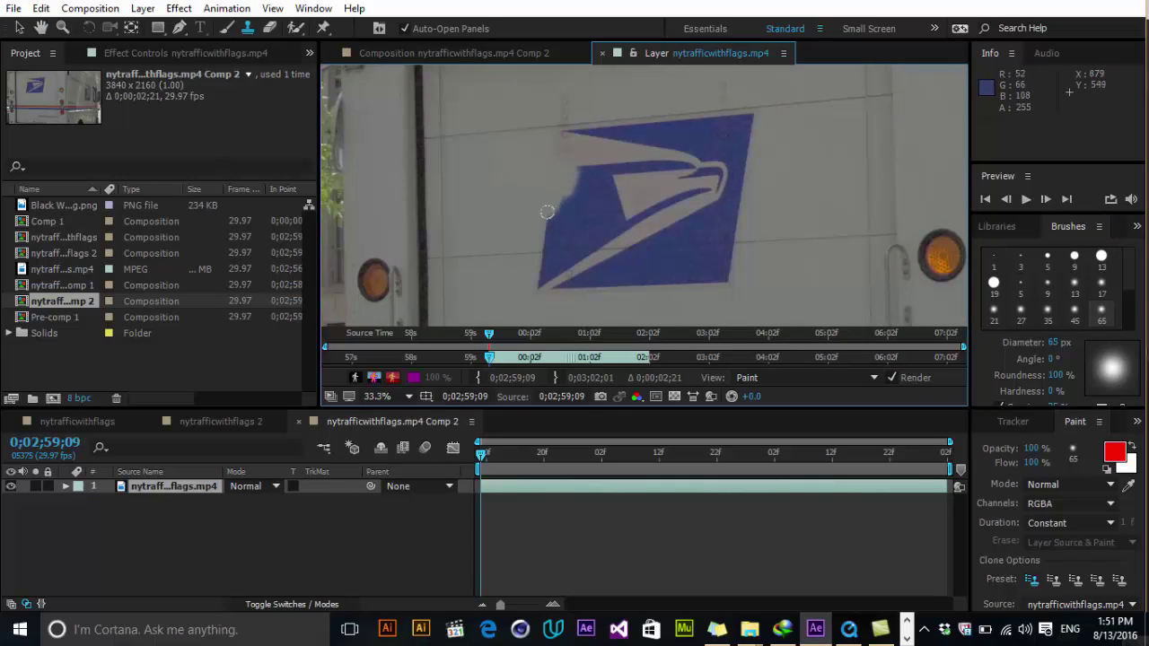
{"action": "scroll", "coordinate": [1059, 296], "scroll_direction": "down", "scroll_amount": 2}
{"action": "left_click", "coordinate": [993, 286]}
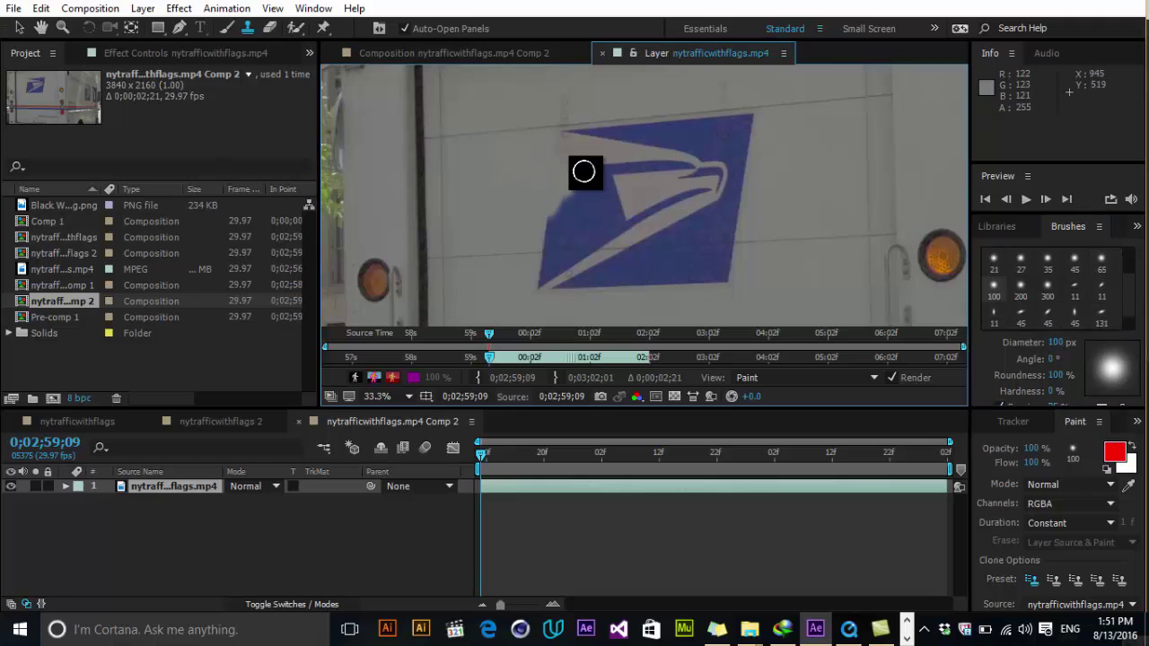
{"action": "scroll", "coordinate": [628, 170], "scroll_direction": "up", "scroll_amount": 3}
{"action": "mouse_move", "coordinate": [650, 167]}
{"action": "left_mouse_down"}
{"action": "mouse_move", "coordinate": [506, 224]}
{"action": "mouse_move", "coordinate": [672, 243]}
{"action": "left_mouse_up"}
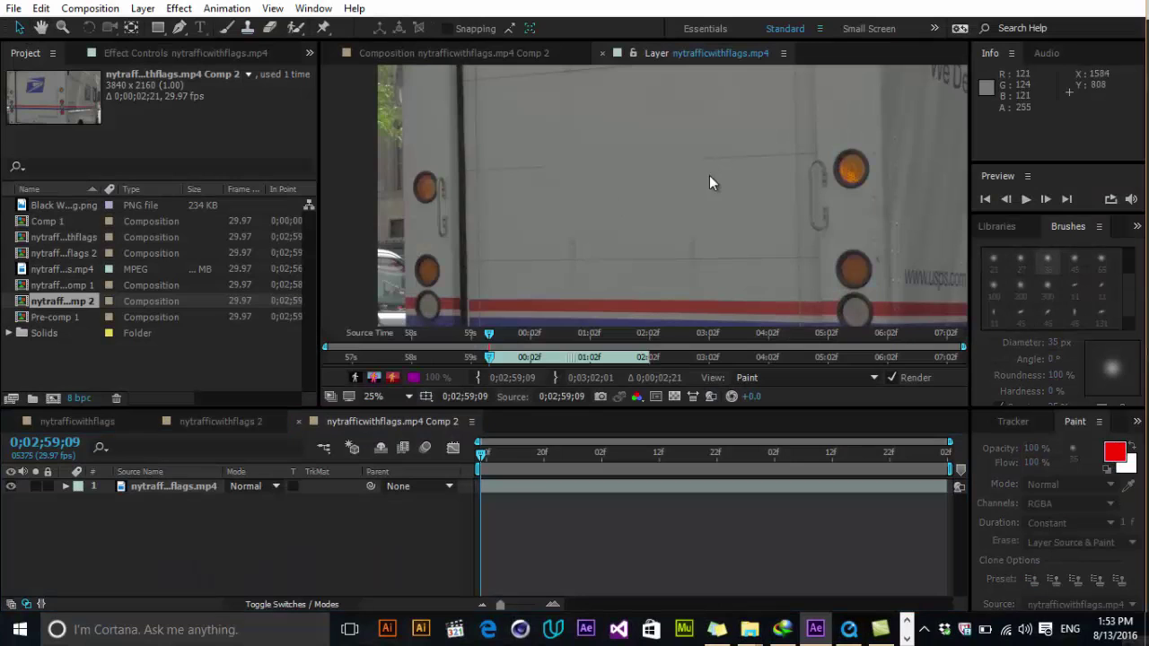
Expand the layer's Paint effect to review the clone strokes
{"action": "left_click", "coordinate": [197, 492]}
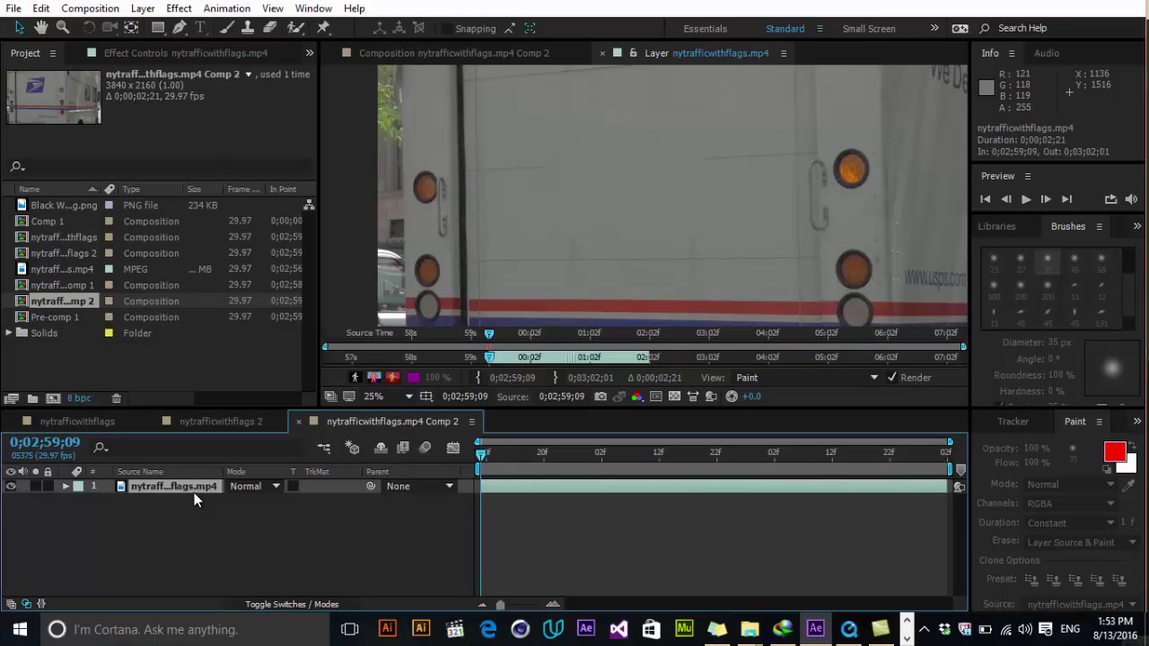
{"action": "left_click", "coordinate": [67, 488]}
{"action": "left_click", "coordinate": [80, 515]}
{"action": "left_click", "coordinate": [93, 529]}
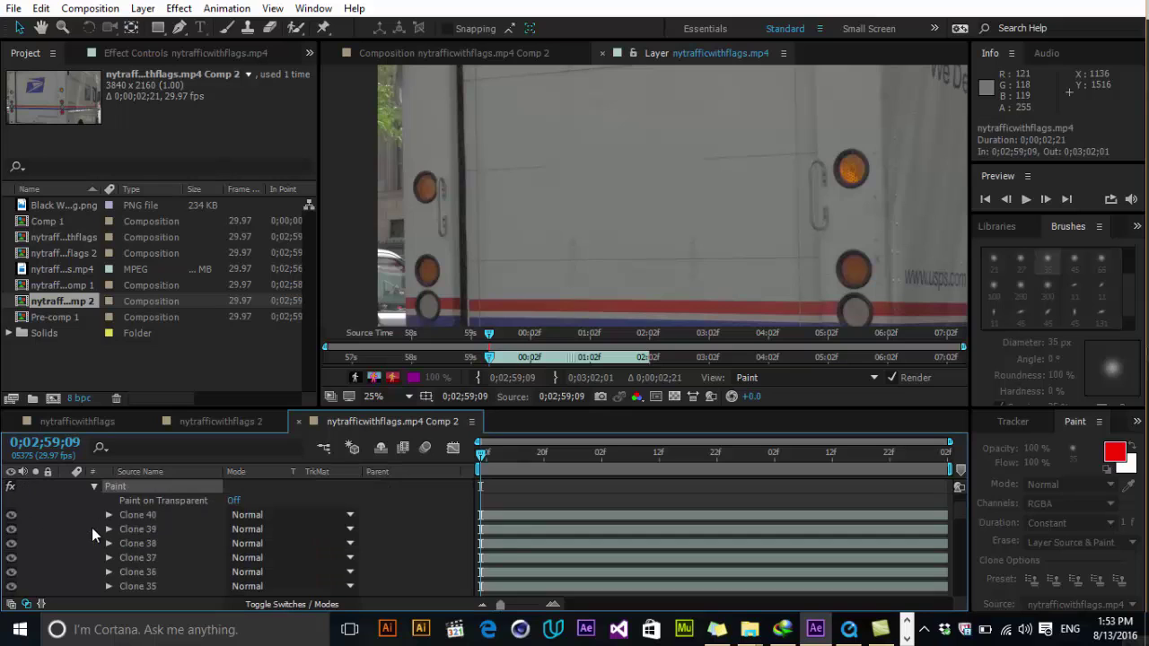
{"action": "mouse_move", "coordinate": [957, 508]}
{"action": "left_mouse_down"}
{"action": "mouse_move", "coordinate": [958, 591]}
{"action": "mouse_move", "coordinate": [961, 486]}
{"action": "left_mouse_up"}
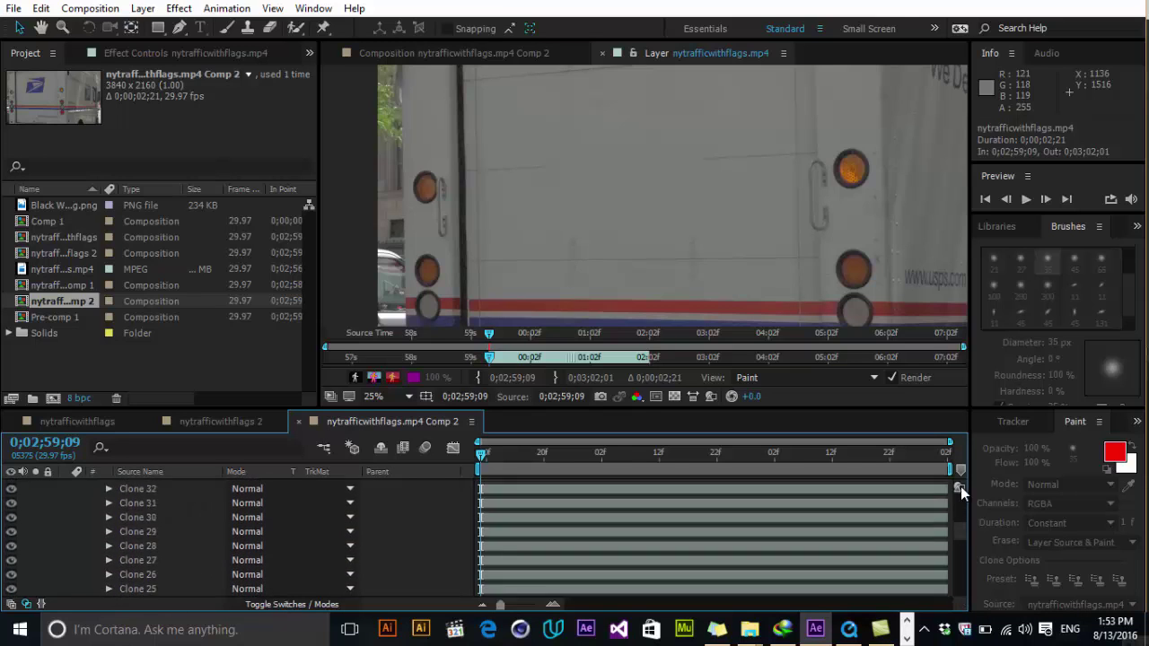
{"action": "left_click", "coordinate": [65, 489]}
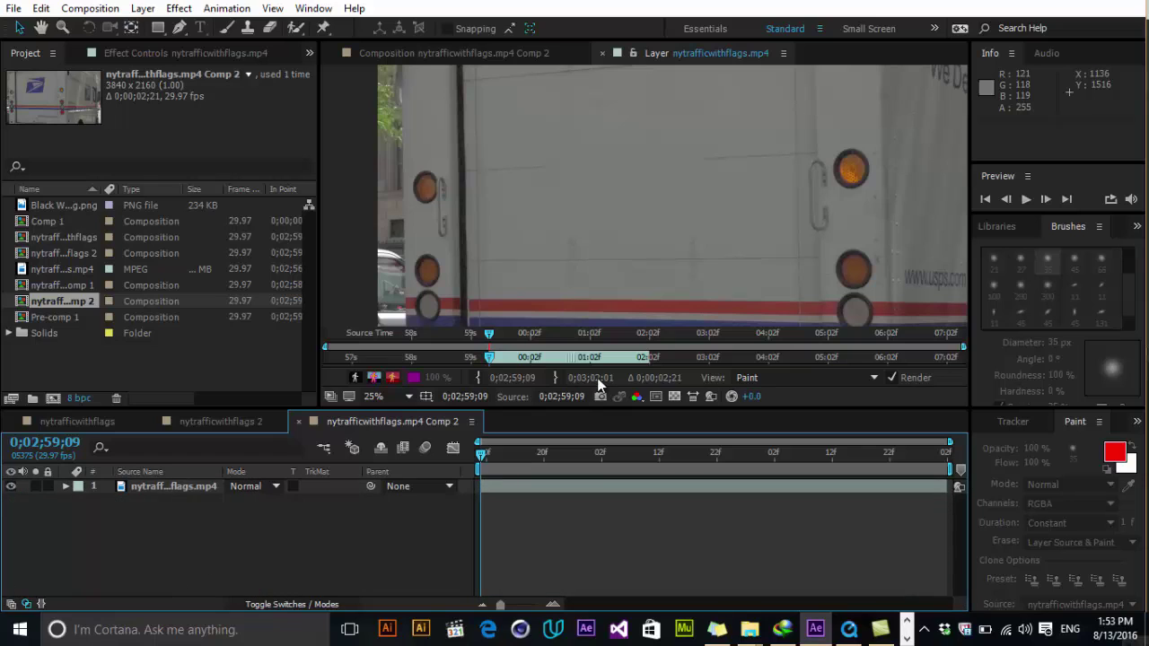
{"action": "scroll", "coordinate": [709, 202], "scroll_direction": "up", "scroll_amount": 2}
Preview the patched truck in nytrafficwithflags 2 and parent the remove layer to Null 2
{"action": "left_click", "coordinate": [221, 421]}
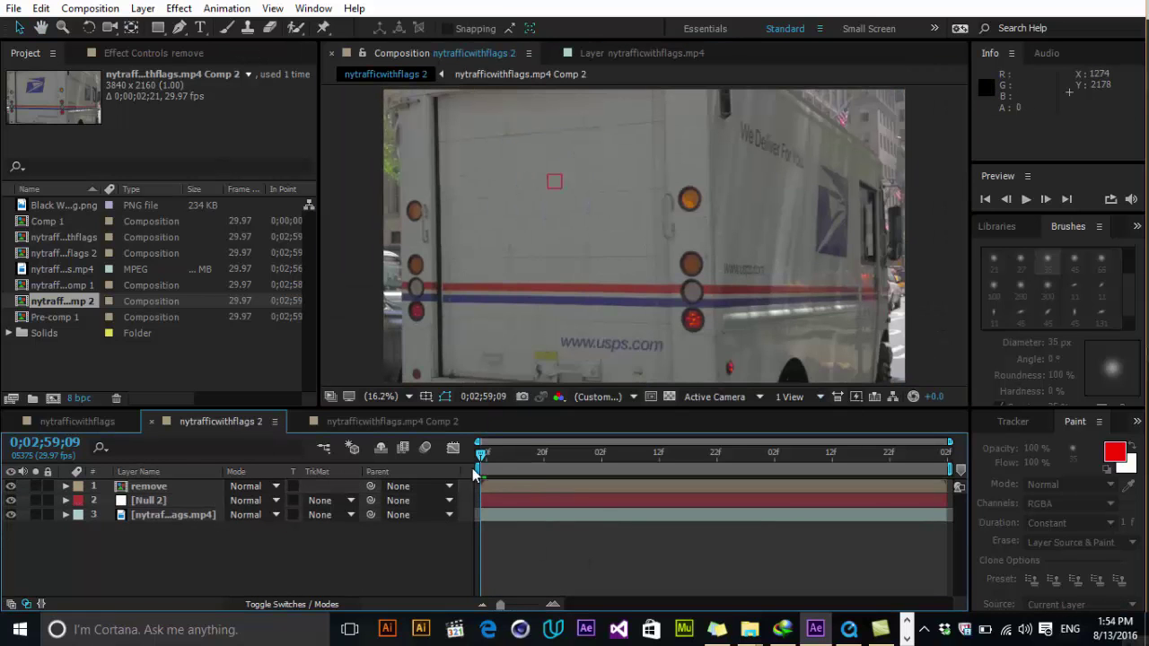
{"action": "key", "text": "space"}
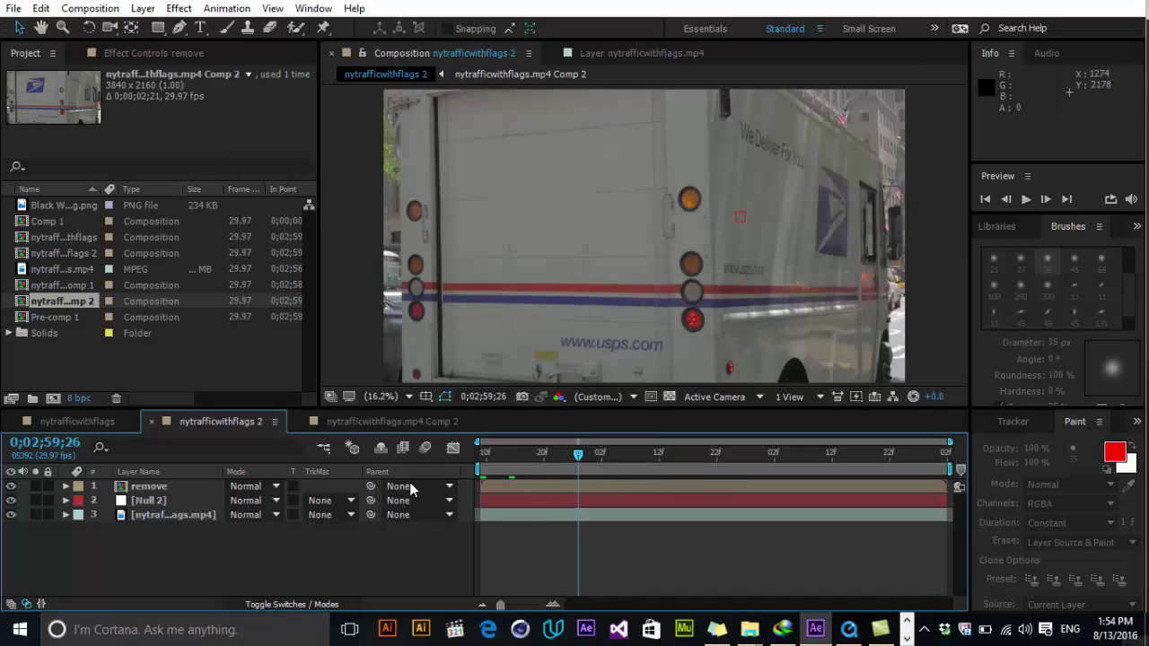
{"action": "key", "text": "space"}
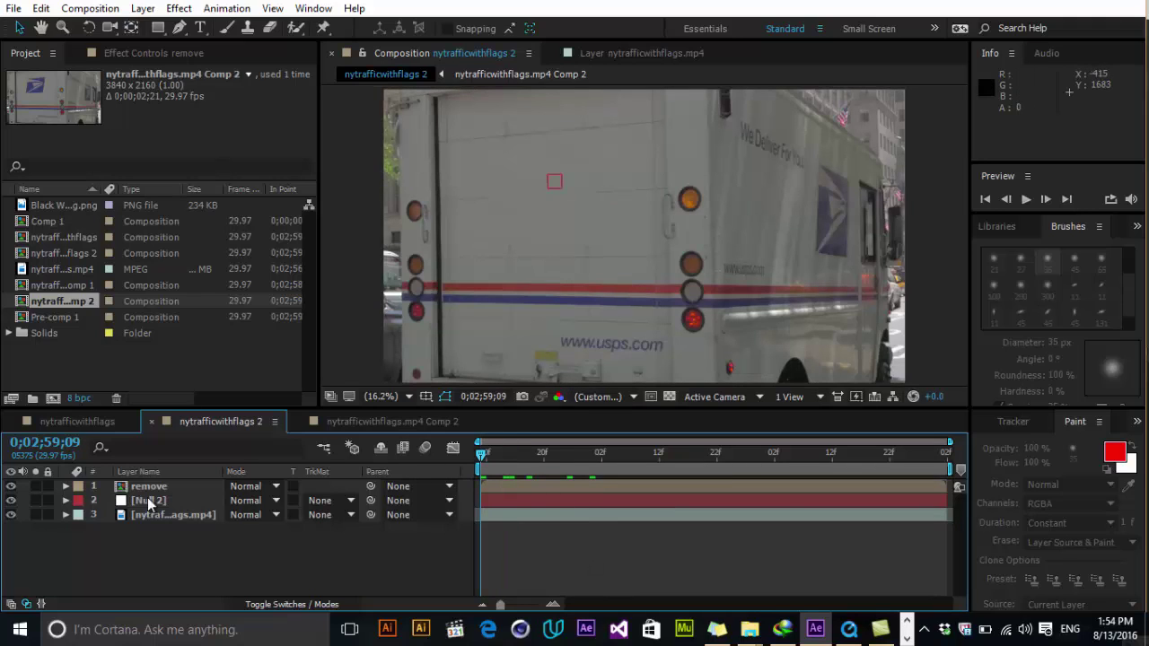
{"action": "left_click", "coordinate": [303, 604]}
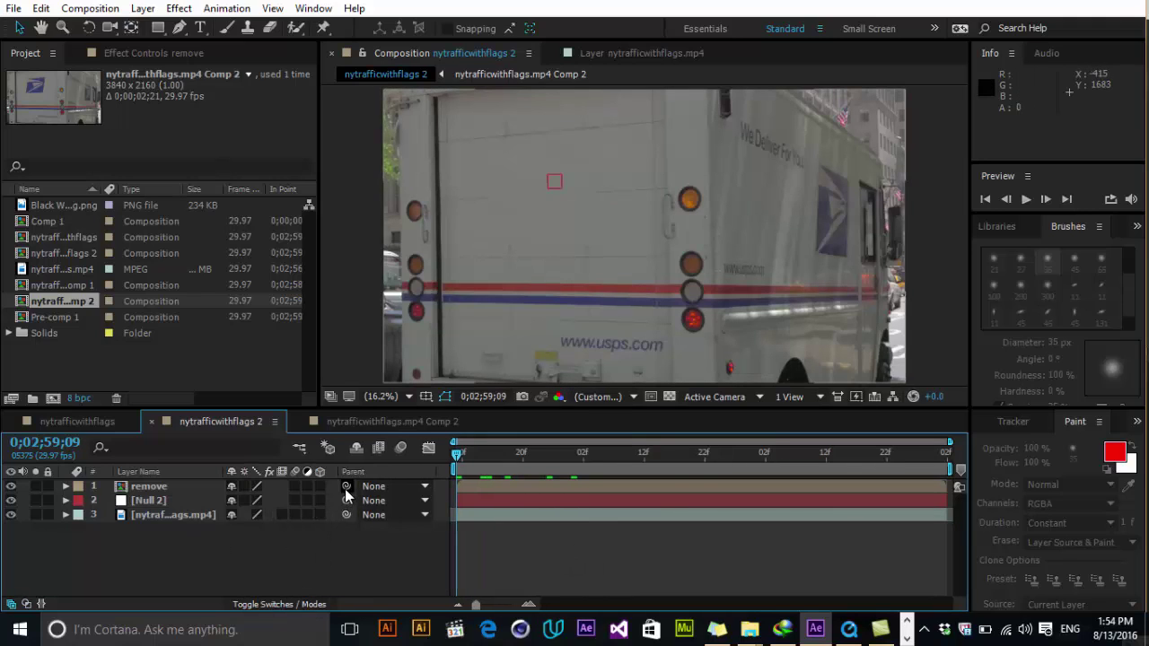
{"action": "left_click_drag", "start_coordinate": [345, 486], "coordinate": [166, 503]}
{"action": "left_click_drag", "start_coordinate": [153, 504], "coordinate": [150, 503]}
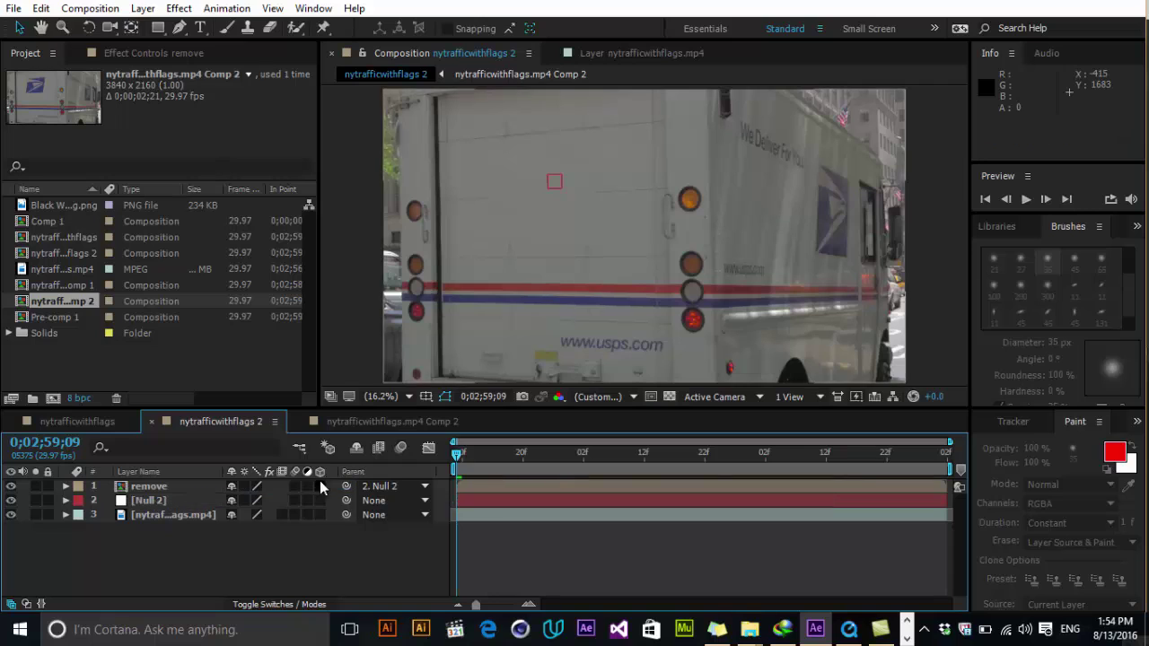
{"action": "left_click", "coordinate": [147, 486]}
Draw a closed Pen mask around the patch area on the remove layer
{"action": "left_click", "coordinate": [180, 27]}
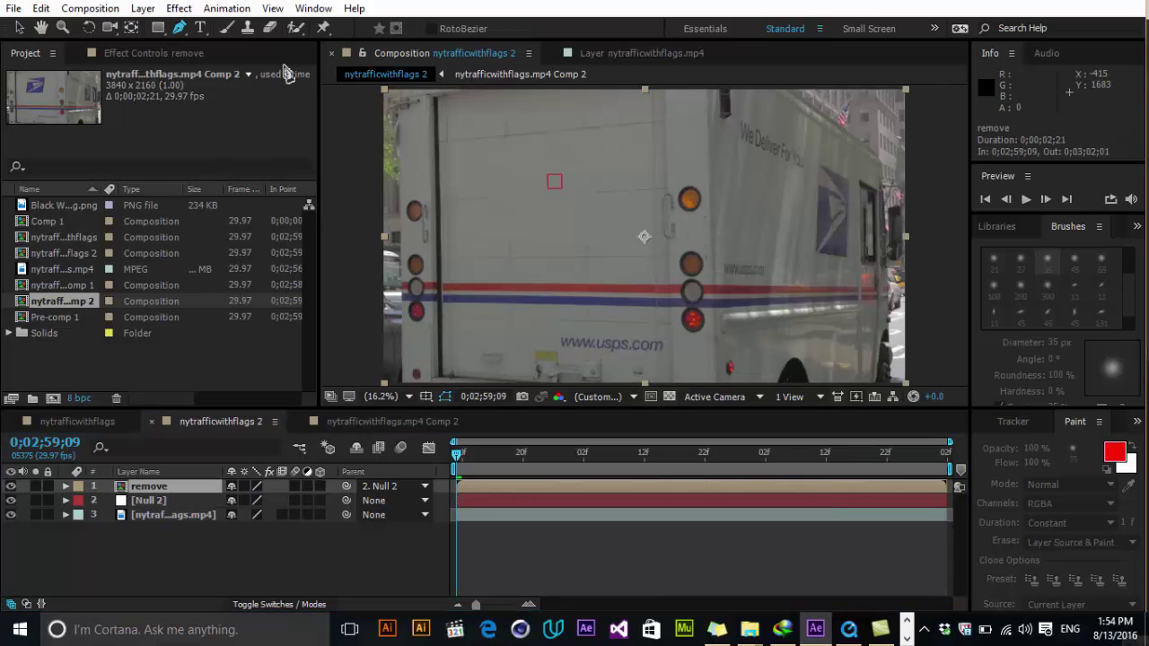
{"action": "left_click", "coordinate": [479, 114]}
{"action": "left_click", "coordinate": [463, 208]}
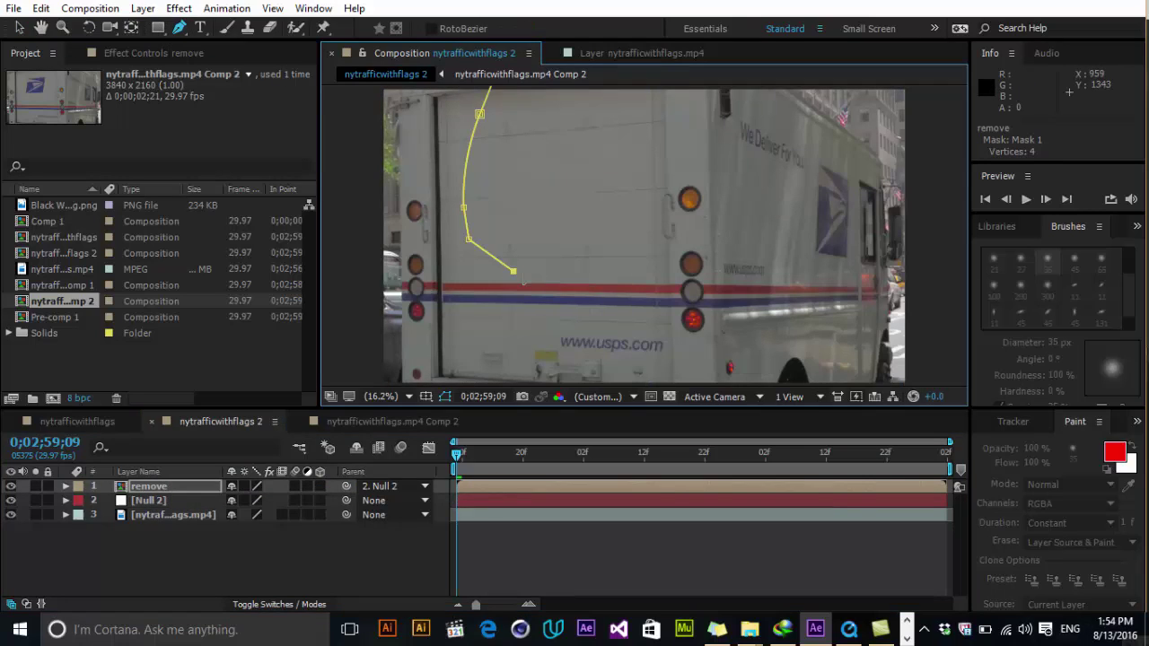
{"action": "left_click", "coordinate": [591, 271]}
{"action": "left_click", "coordinate": [644, 214]}
{"action": "left_click", "coordinate": [635, 118]}
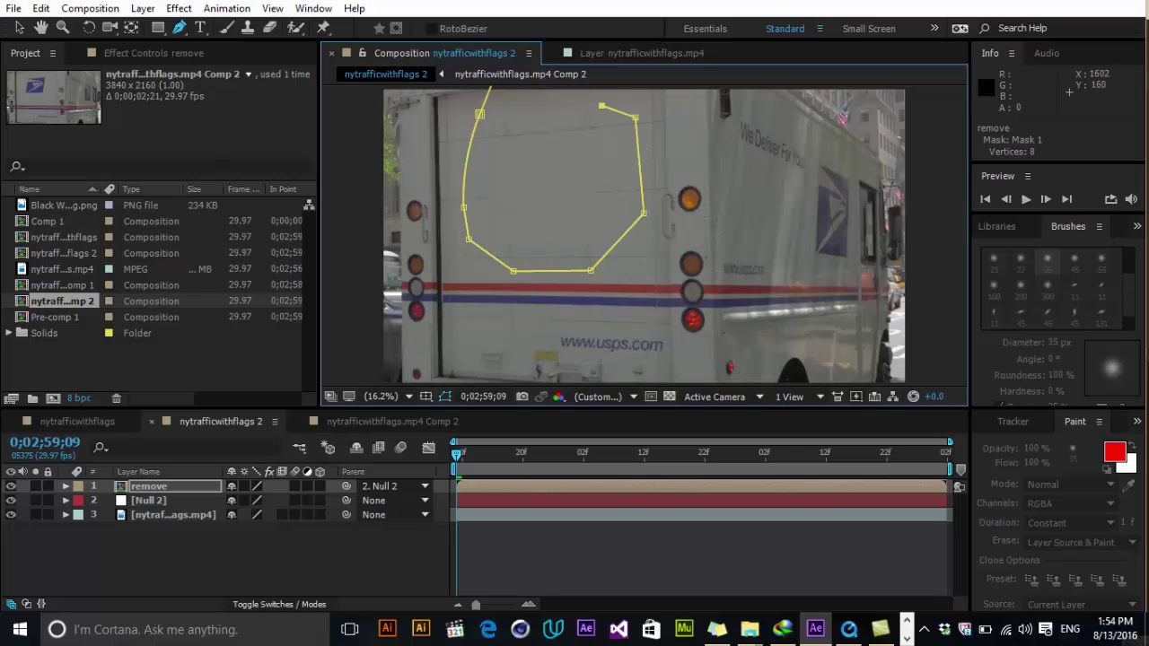
{"action": "left_click_drag", "start_coordinate": [583, 137], "coordinate": [608, 188]}
{"action": "left_click", "coordinate": [505, 164]}
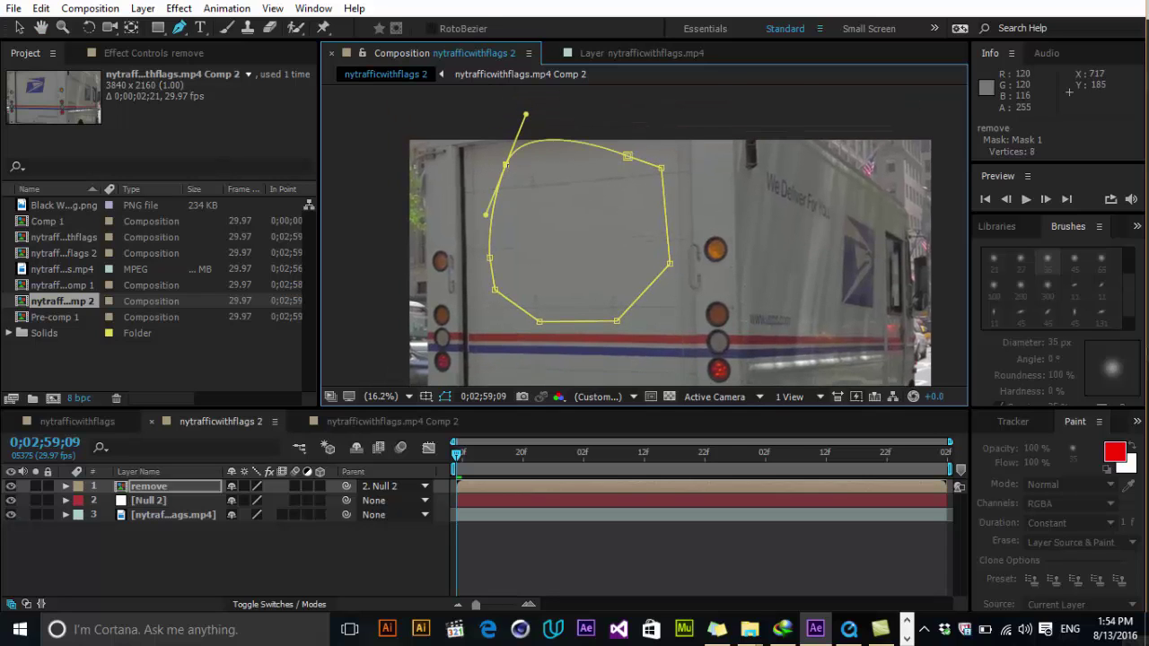
Drag the top, upper-right and right mask points to fit the blank rear panel
{"action": "left_click", "coordinate": [18, 27]}
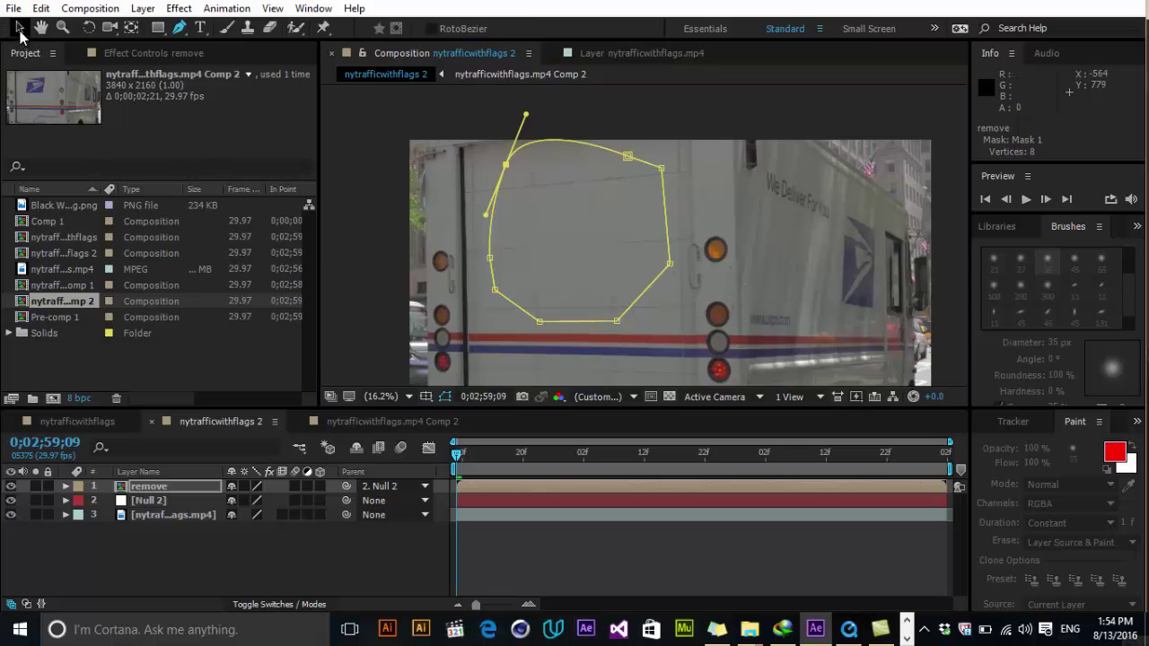
{"action": "left_click_drag", "start_coordinate": [505, 164], "coordinate": [502, 193]}
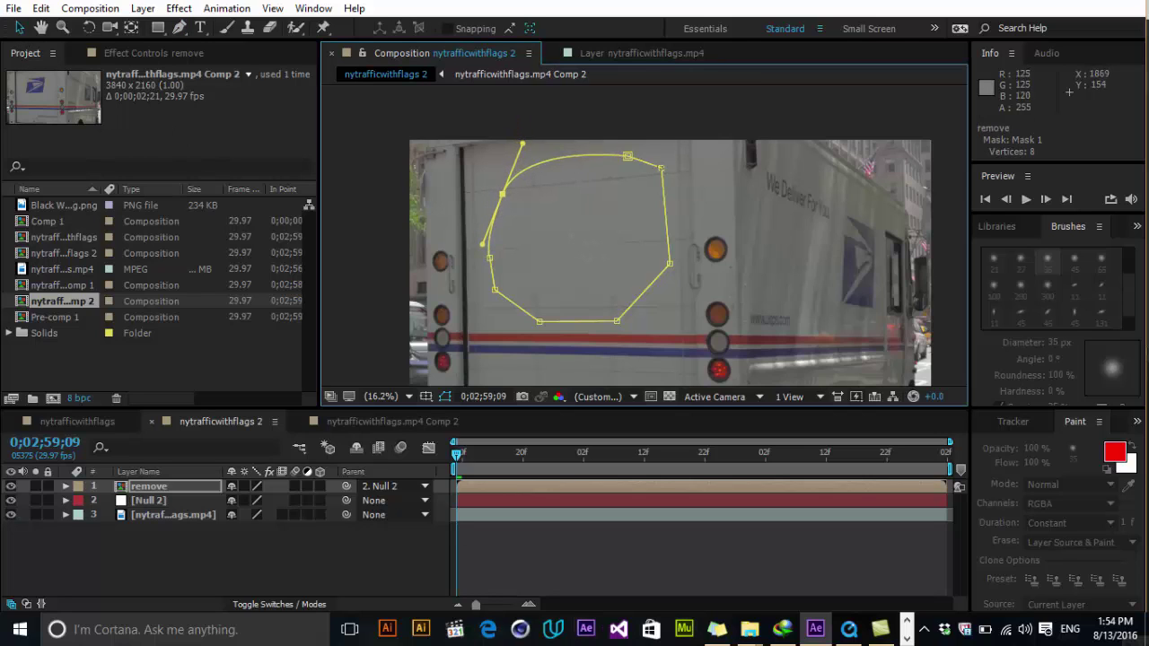
{"action": "mouse_move", "coordinate": [627, 156]}
{"action": "left_mouse_down"}
{"action": "mouse_move", "coordinate": [613, 168]}
{"action": "mouse_move", "coordinate": [639, 177]}
{"action": "left_mouse_up"}
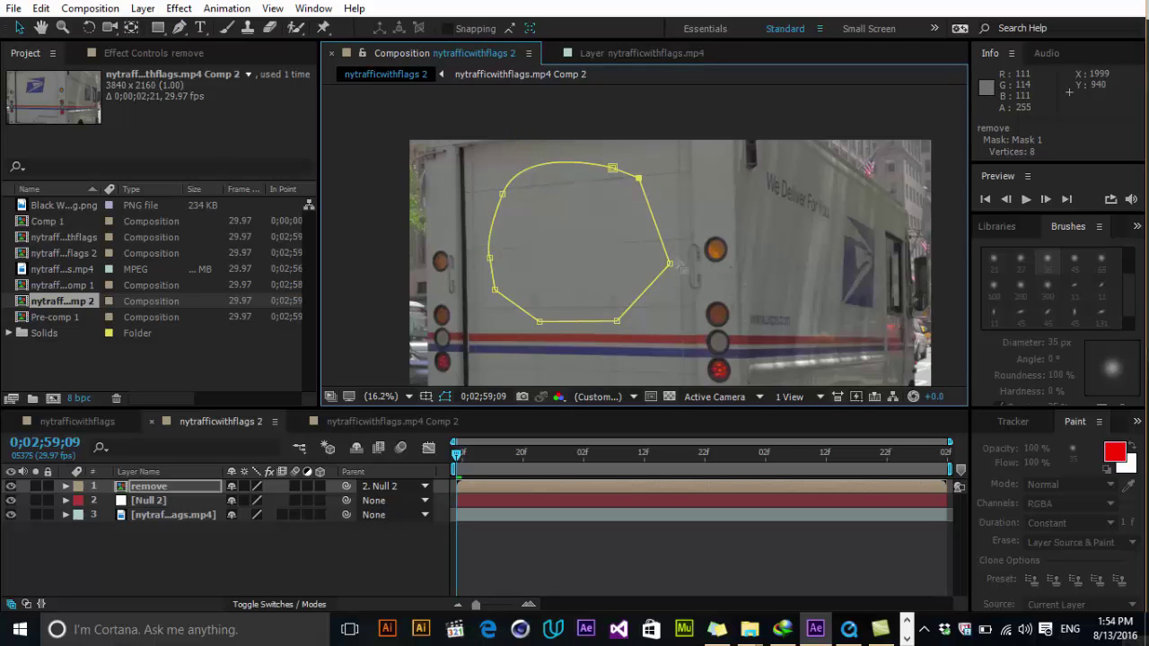
{"action": "left_click_drag", "start_coordinate": [670, 264], "coordinate": [647, 273]}
{"action": "left_click", "coordinate": [180, 489]}
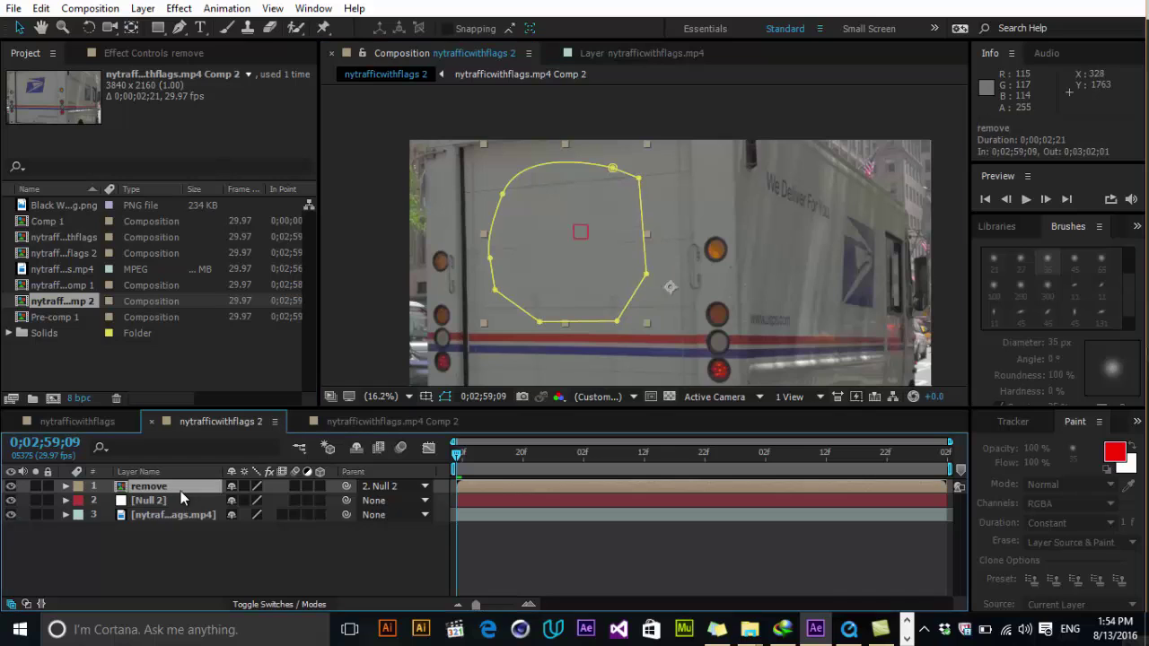
Set the remove layer's Mask Feather to 64 pixels, previewing the patch along the way
{"action": "key", "text": "f"}
{"action": "left_click_drag", "start_coordinate": [260, 513], "coordinate": [267, 514]}
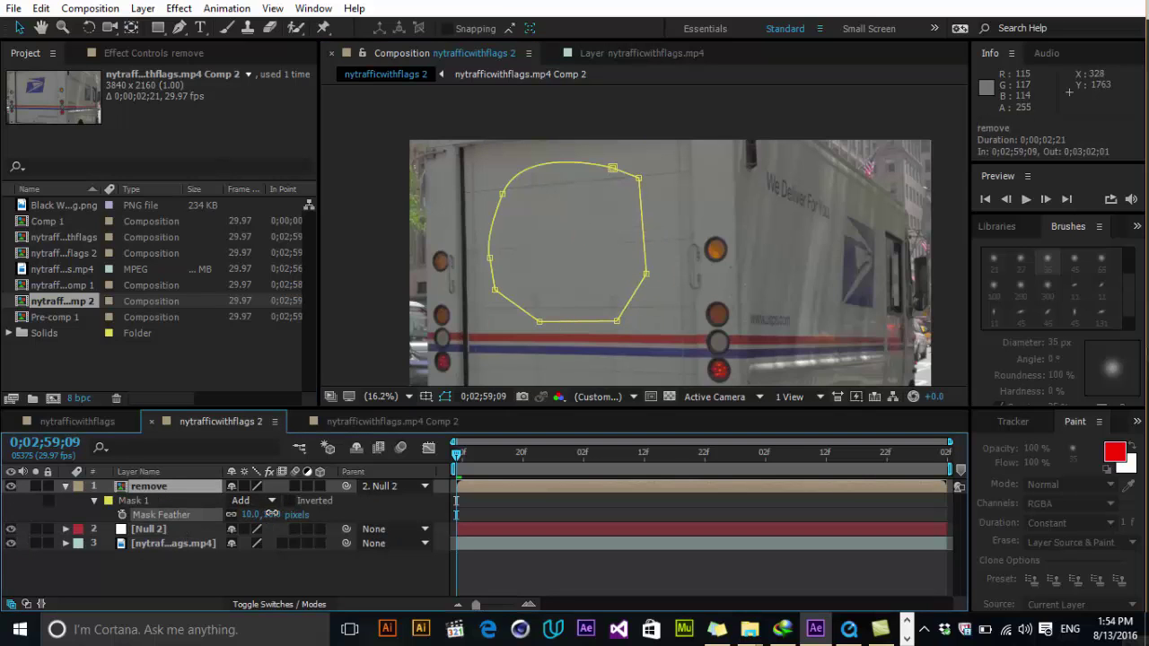
{"action": "left_click", "coordinate": [537, 498]}
{"action": "key", "text": "space"}
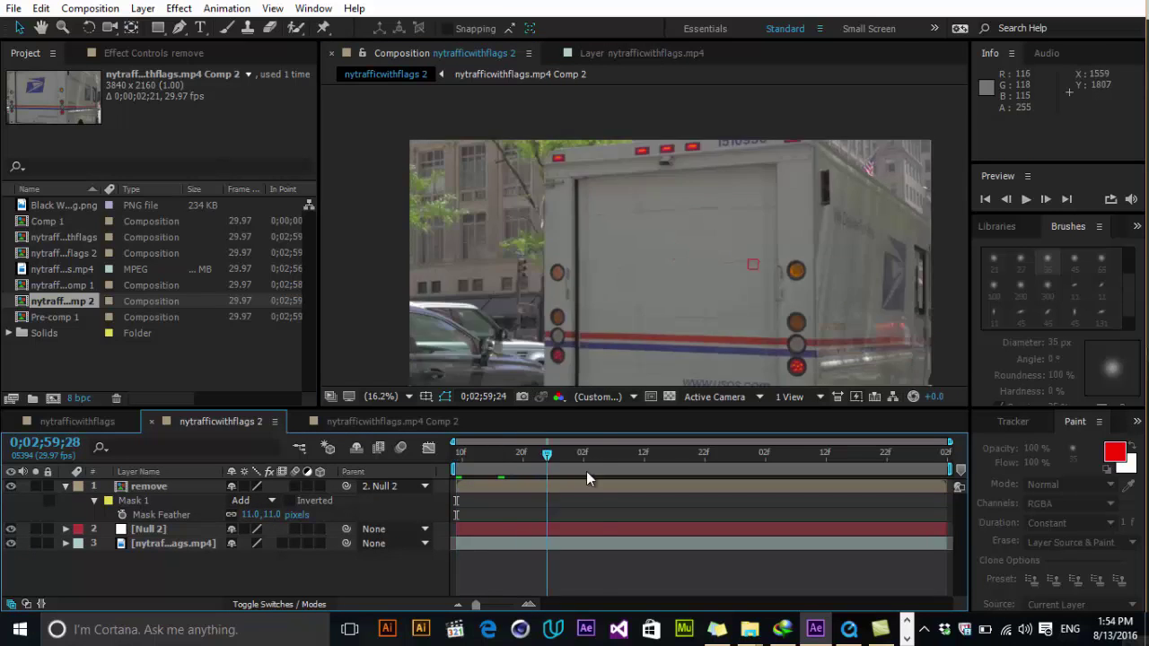
{"action": "mouse_move", "coordinate": [586, 455]}
{"action": "left_mouse_down"}
{"action": "mouse_move", "coordinate": [847, 458]}
{"action": "mouse_move", "coordinate": [589, 474]}
{"action": "left_mouse_up"}
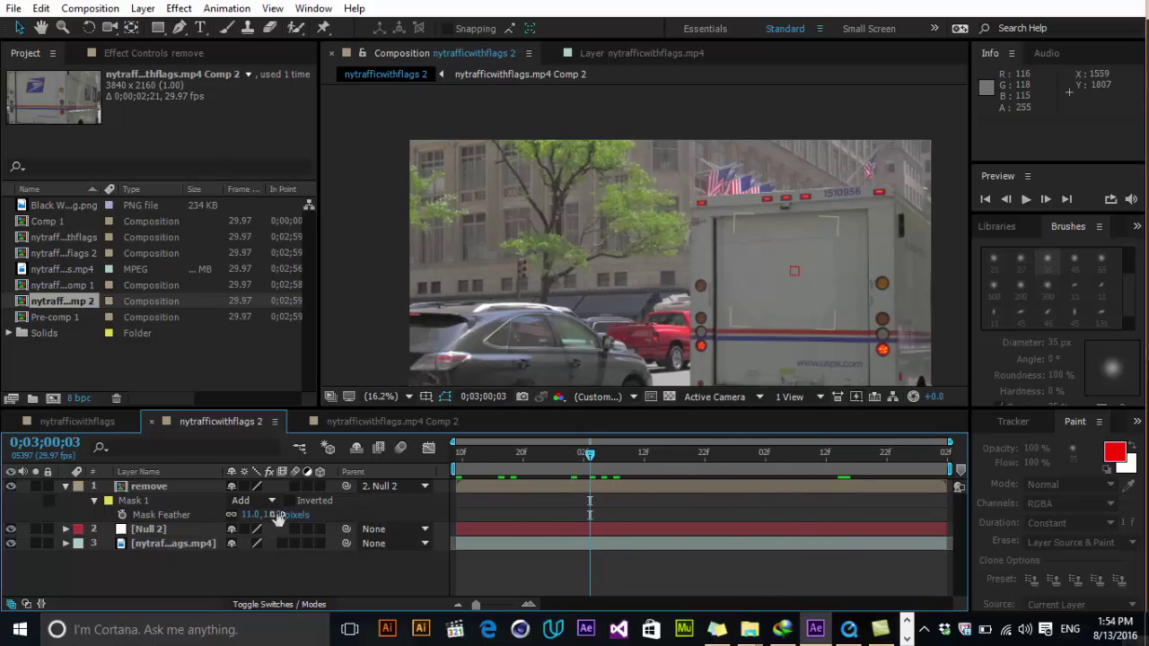
{"action": "left_click_drag", "start_coordinate": [274, 514], "coordinate": [309, 510]}
Drag the mask's top-left, left and bottom points to widen it across the panel
{"action": "scroll", "coordinate": [695, 267], "scroll_direction": "up", "scroll_amount": 2}
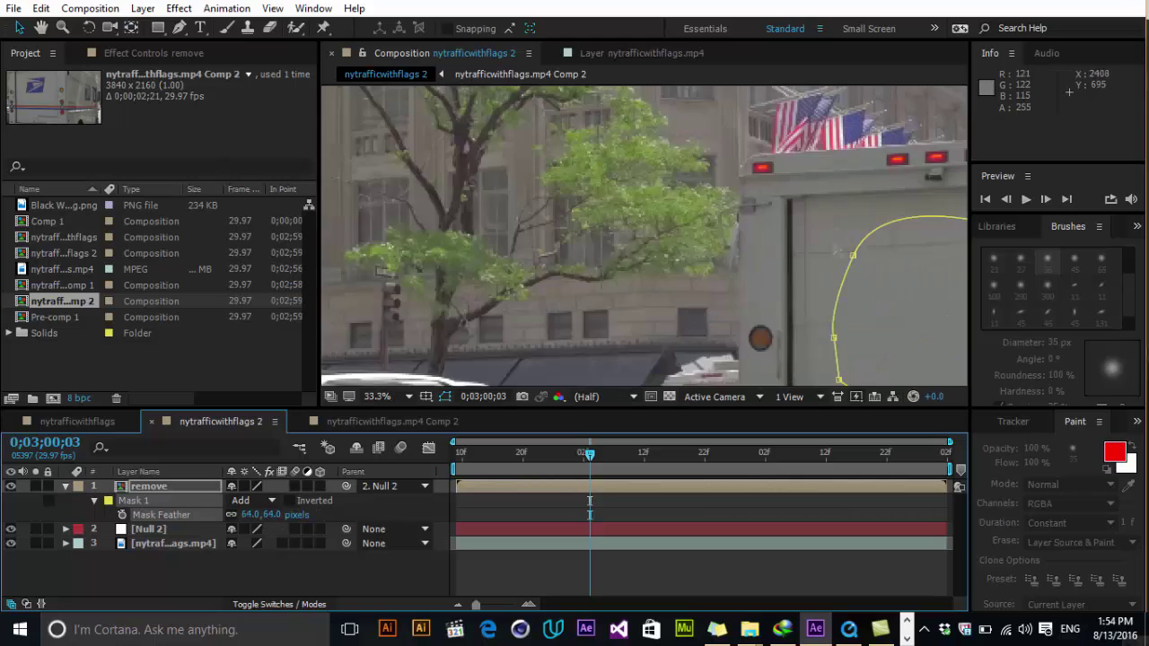
{"action": "mouse_move", "coordinate": [562, 141]}
{"action": "left_mouse_down"}
{"action": "mouse_move", "coordinate": [543, 137]}
{"action": "mouse_move", "coordinate": [514, 201]}
{"action": "mouse_move", "coordinate": [537, 230]}
{"action": "left_mouse_up"}
{"action": "left_click_drag", "start_coordinate": [607, 310], "coordinate": [591, 307]}
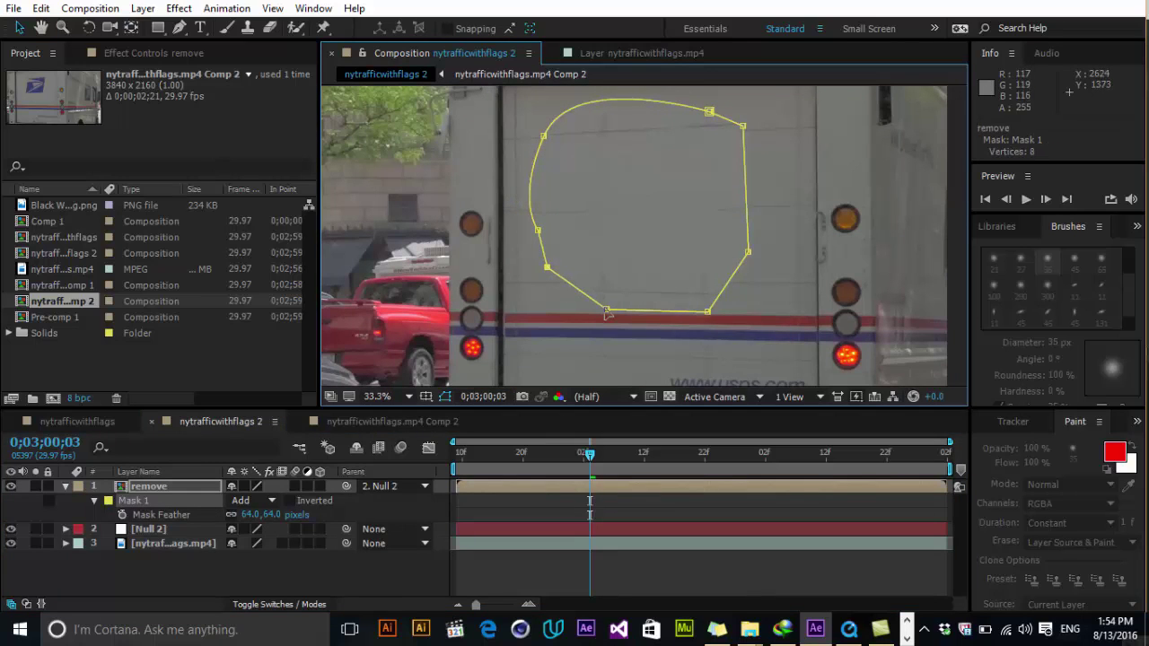
Move the right-side mask points outward and shift the layer's anchor slightly with Pan Behind
{"action": "left_click_drag", "start_coordinate": [708, 312], "coordinate": [778, 306]}
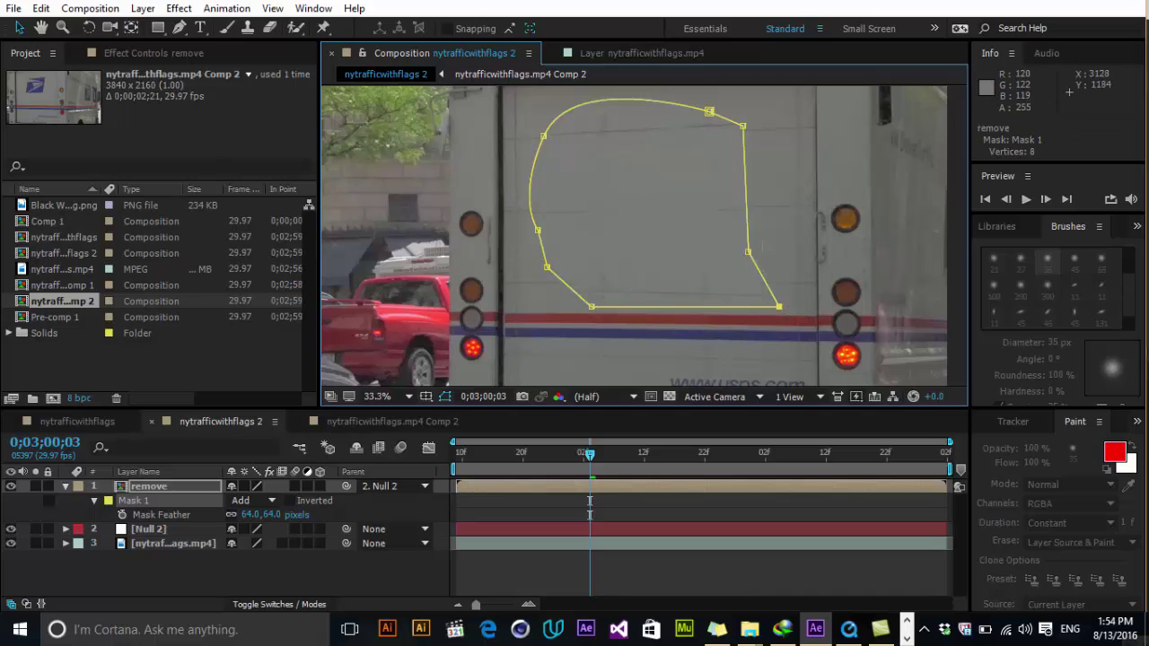
{"action": "left_click_drag", "start_coordinate": [747, 251], "coordinate": [765, 216]}
{"action": "left_click_drag", "start_coordinate": [742, 126], "coordinate": [782, 120]}
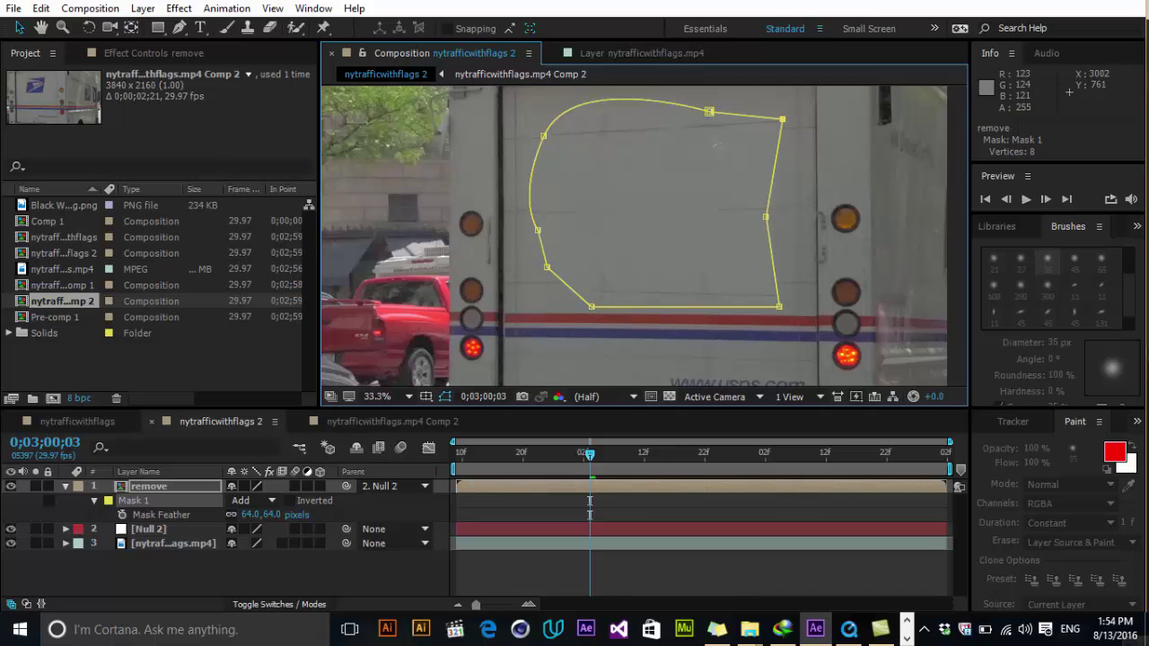
{"action": "left_click", "coordinate": [352, 153]}
{"action": "left_click", "coordinate": [130, 27]}
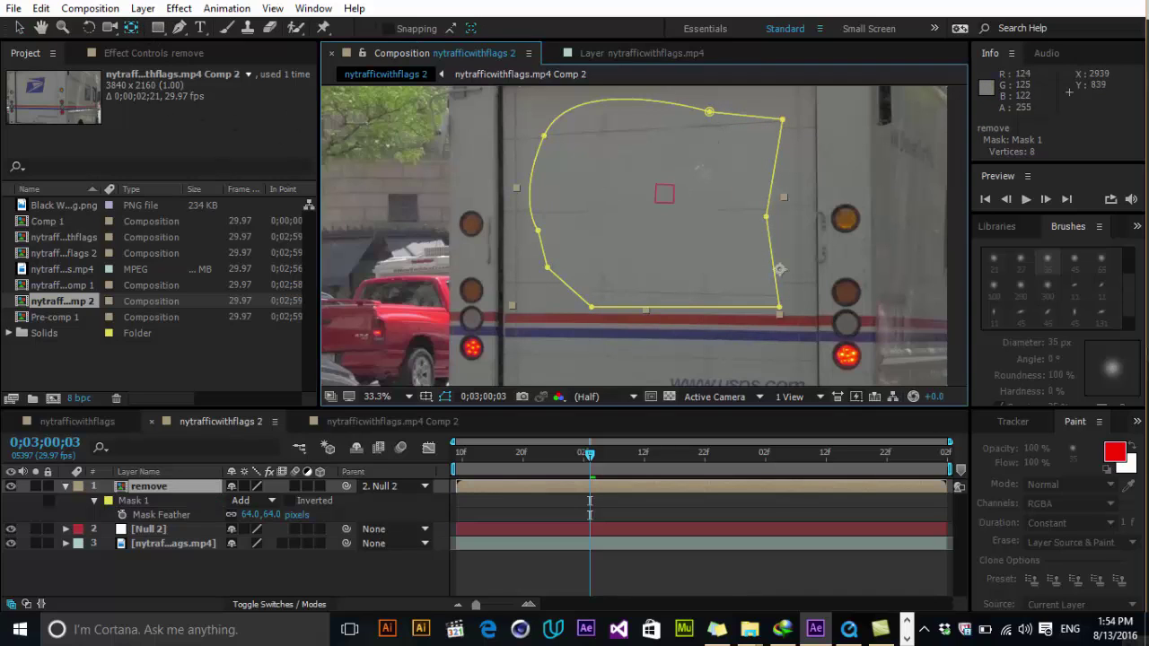
{"action": "left_click_drag", "start_coordinate": [779, 269], "coordinate": [777, 275]}
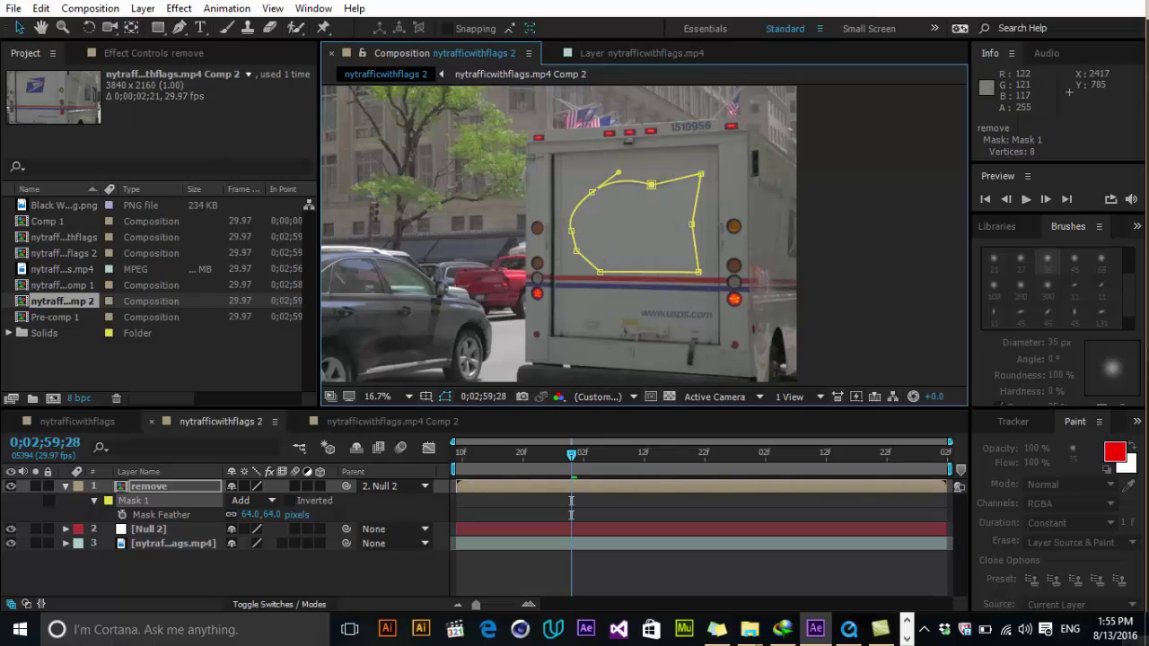
Tighten the left and lower mask points, then scrub the clip and zoom out to check
{"action": "mouse_move", "coordinate": [592, 191]}
{"action": "left_mouse_down"}
{"action": "mouse_move", "coordinate": [621, 162]}
{"action": "mouse_move", "coordinate": [654, 172]}
{"action": "left_mouse_up"}
{"action": "mouse_move", "coordinate": [698, 271]}
{"action": "left_mouse_down"}
{"action": "mouse_move", "coordinate": [655, 245]}
{"action": "mouse_move", "coordinate": [661, 234]}
{"action": "left_mouse_up"}
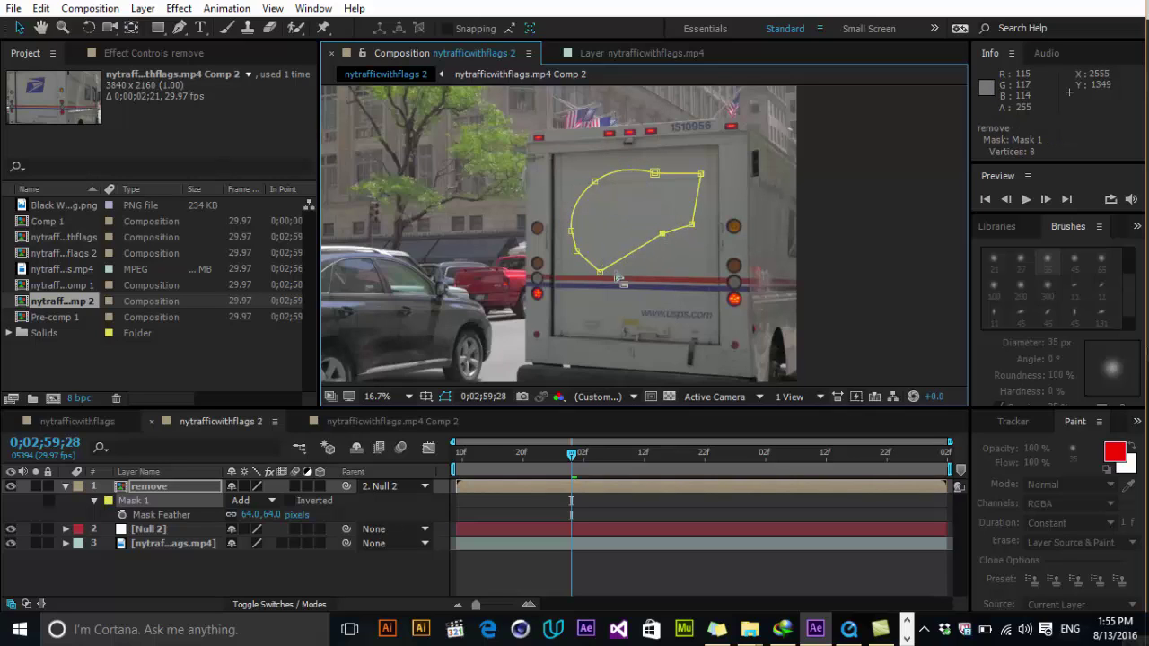
{"action": "mouse_move", "coordinate": [598, 272]}
{"action": "left_mouse_down"}
{"action": "mouse_move", "coordinate": [627, 244]}
{"action": "mouse_move", "coordinate": [607, 215]}
{"action": "mouse_move", "coordinate": [575, 214]}
{"action": "mouse_move", "coordinate": [589, 241]}
{"action": "mouse_move", "coordinate": [566, 204]}
{"action": "left_mouse_up"}
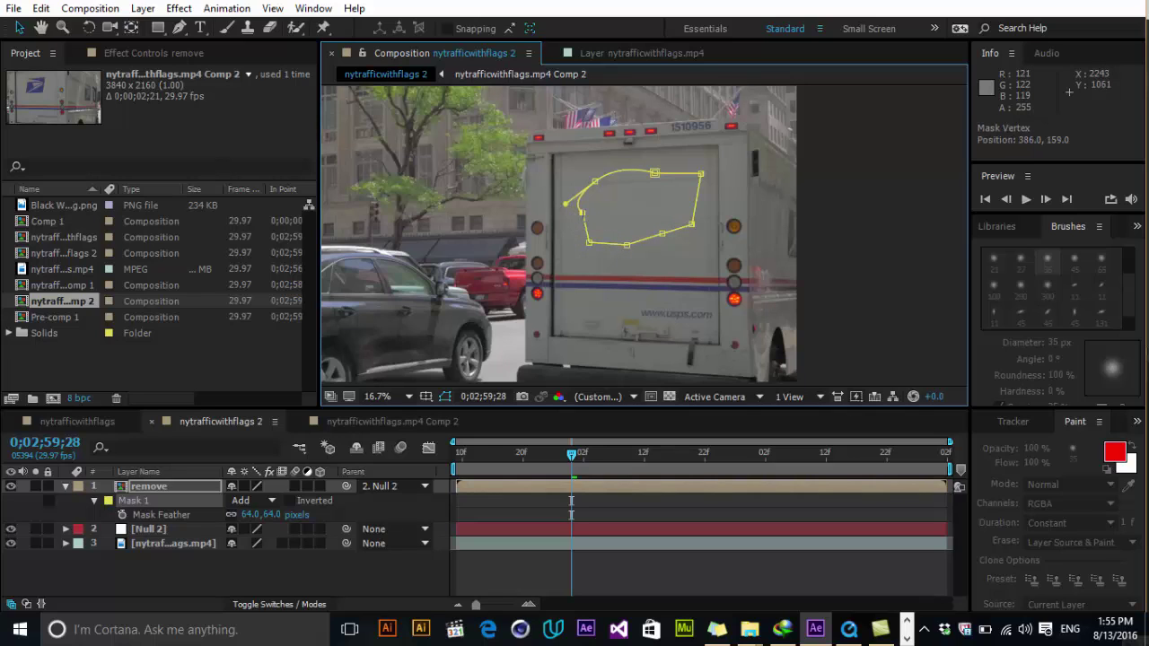
{"action": "left_click", "coordinate": [659, 551]}
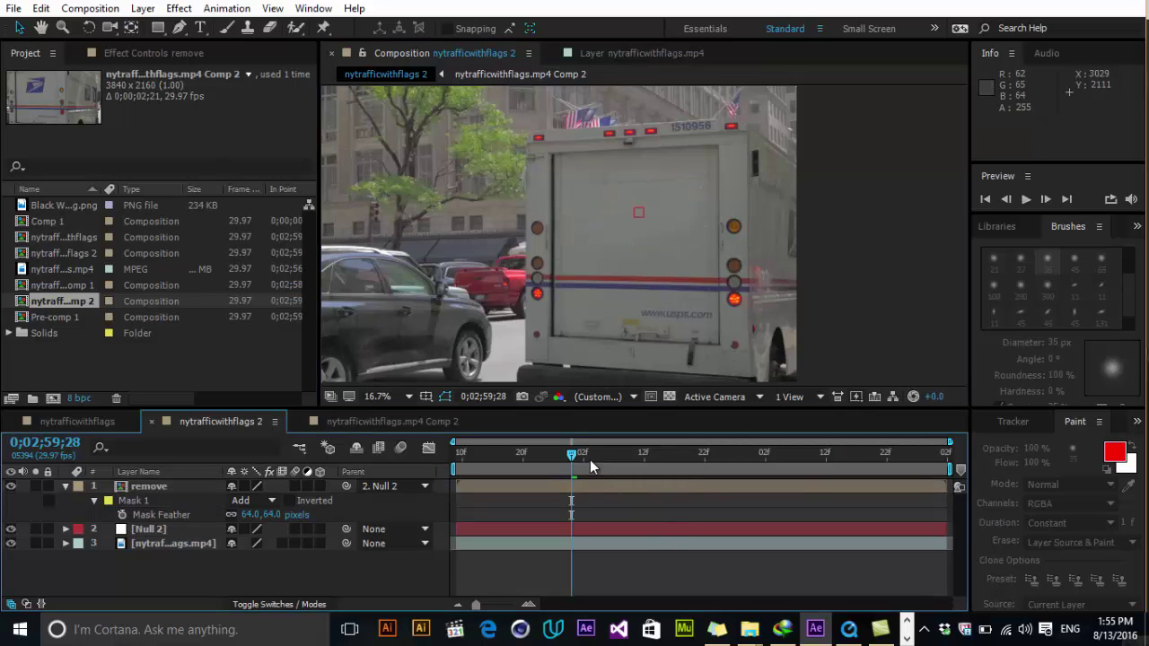
{"action": "left_click_drag", "start_coordinate": [591, 466], "coordinate": [362, 471]}
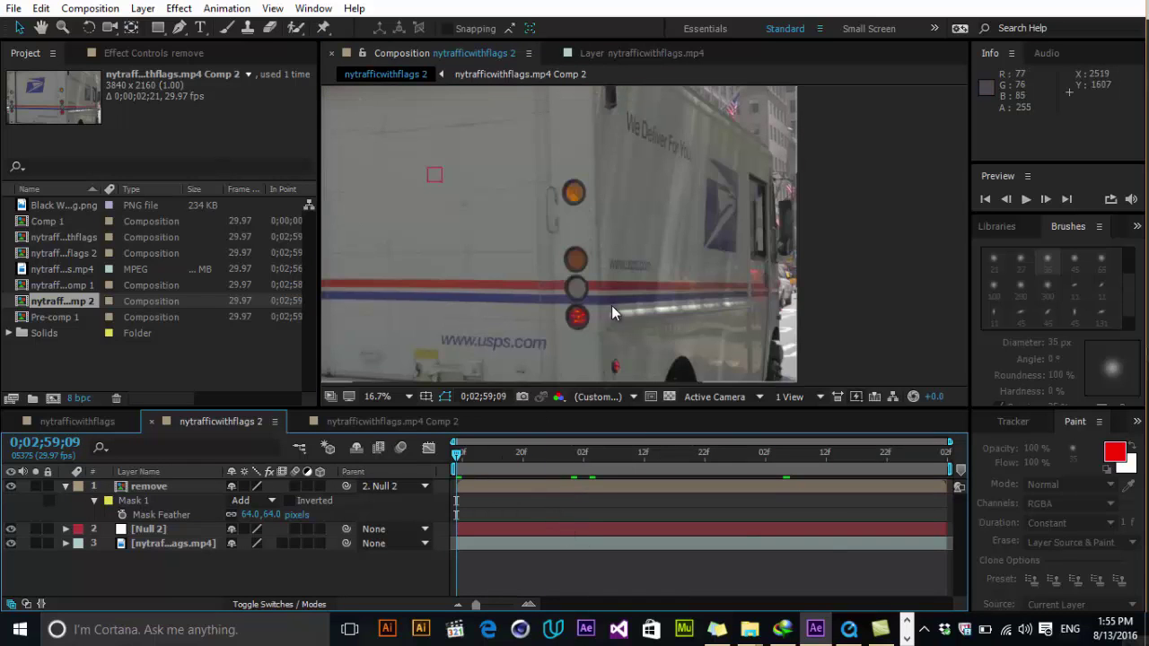
{"action": "key", "text": "comma"}
Bring Black White Log.png into the composition and scale it down onto the truck's rear
{"action": "left_click_drag", "start_coordinate": [514, 466], "coordinate": [632, 458]}
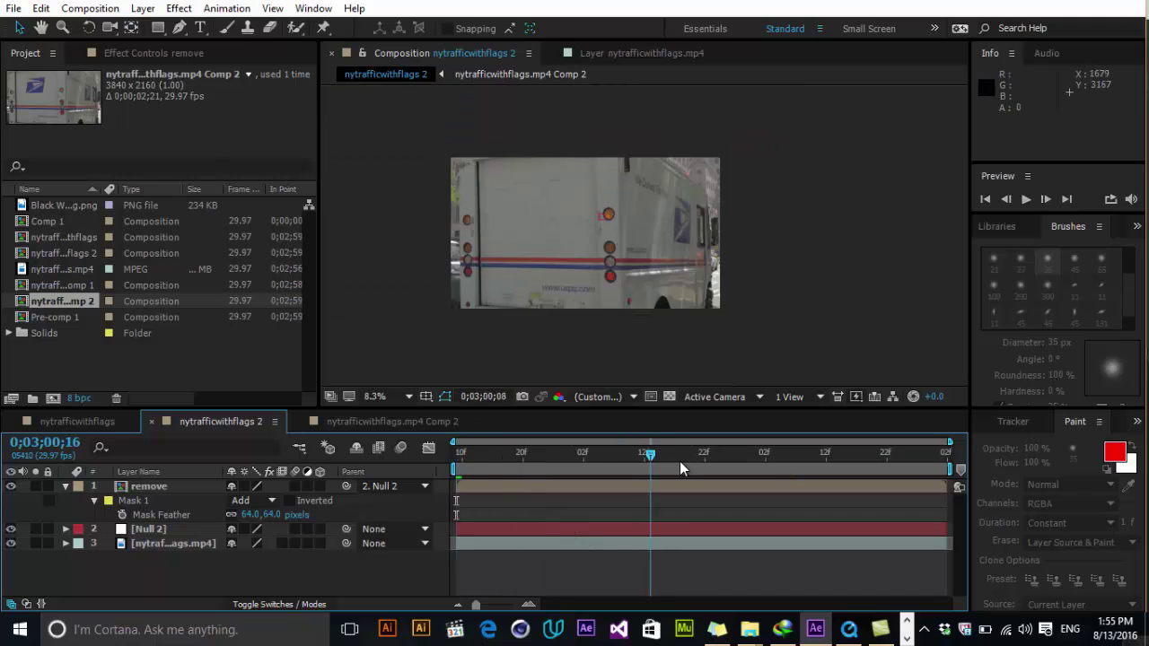
{"action": "left_click", "coordinate": [155, 356]}
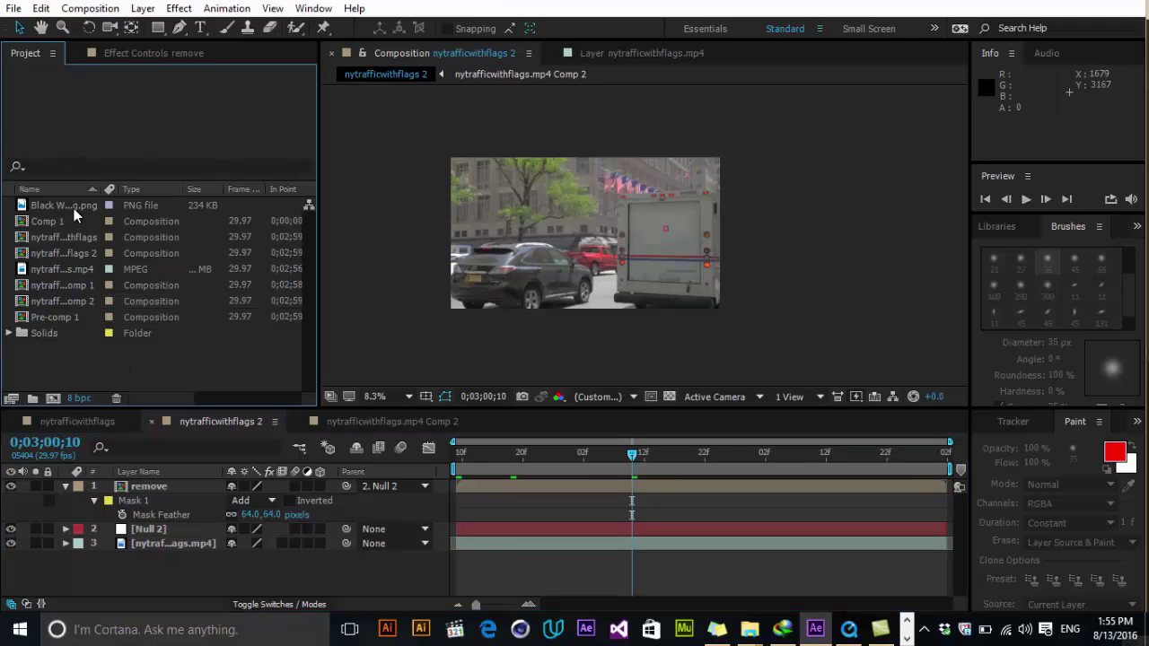
{"action": "left_click_drag", "start_coordinate": [44, 204], "coordinate": [603, 228]}
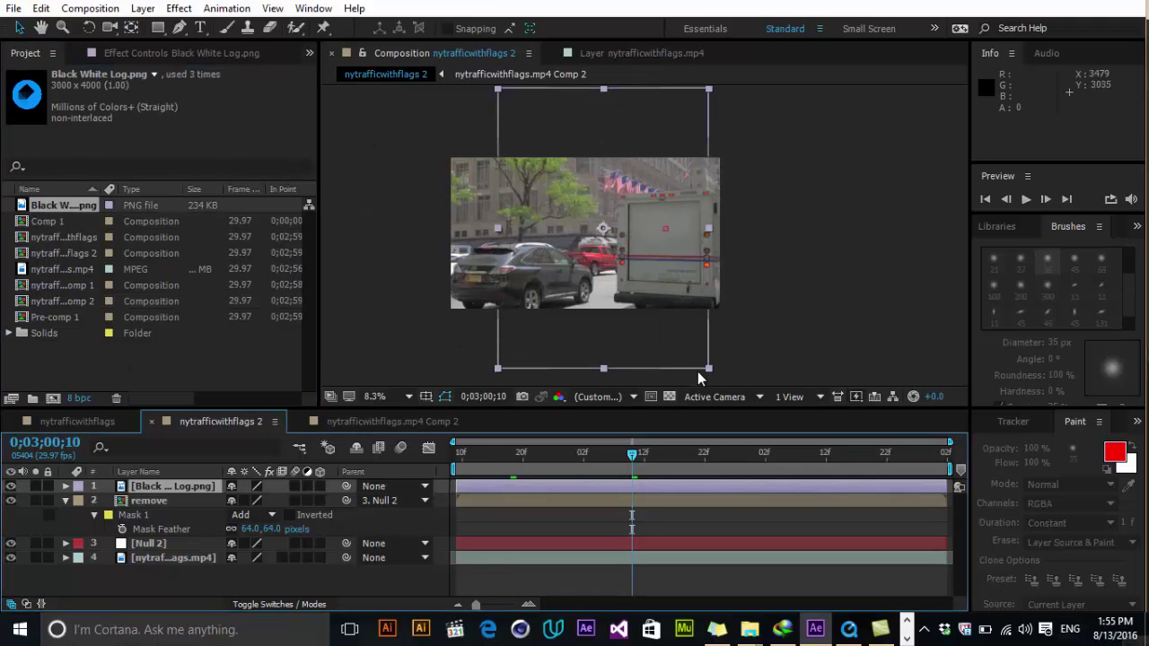
{"action": "mouse_move", "coordinate": [708, 367]}
{"action": "left_mouse_down"}
{"action": "mouse_move", "coordinate": [616, 266]}
{"action": "mouse_move", "coordinate": [642, 278]}
{"action": "mouse_move", "coordinate": [693, 257]}
{"action": "left_mouse_up"}
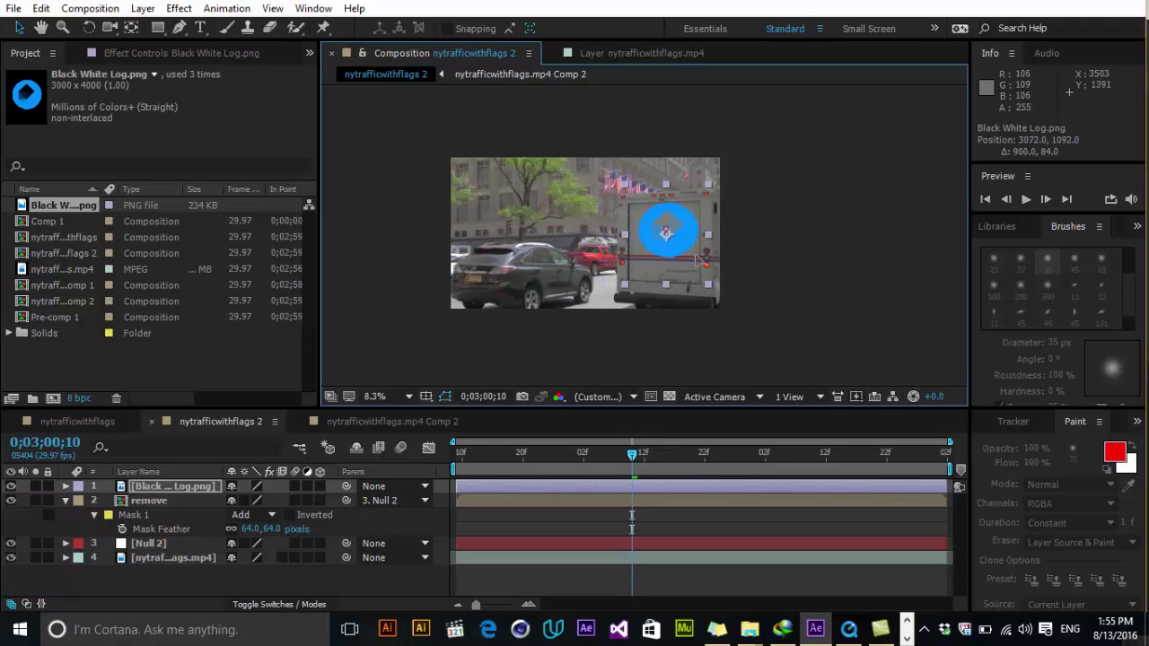
{"action": "key", "text": "period"}
{"action": "left_click_drag", "start_coordinate": [763, 330], "coordinate": [730, 291]}
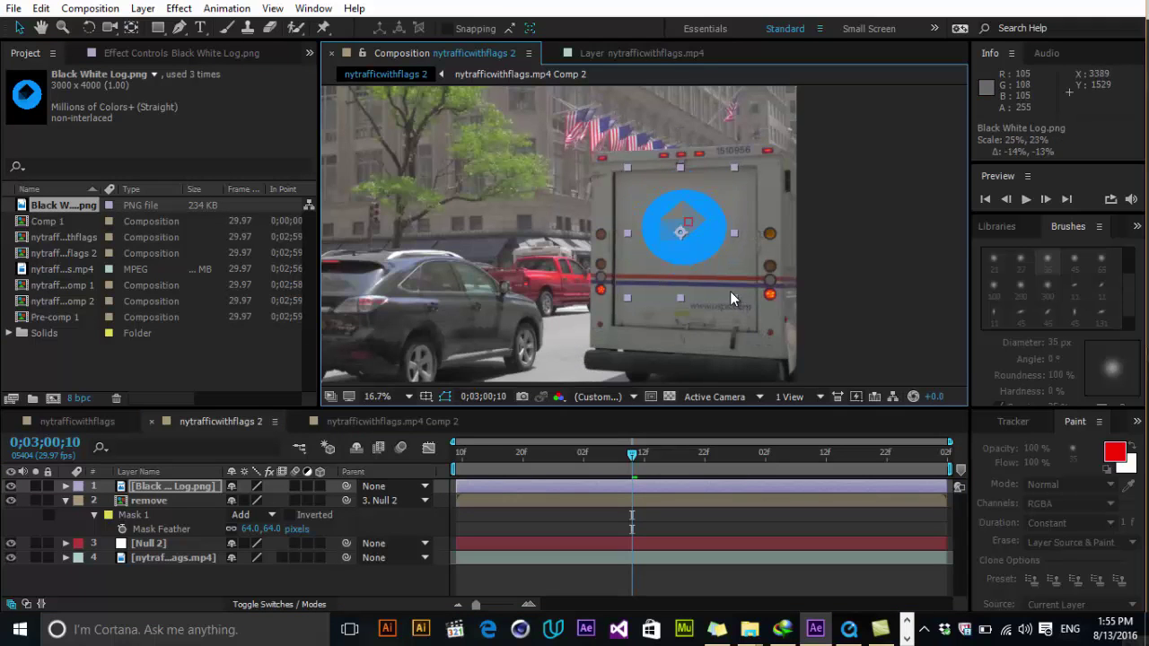
Parent the logo layer to Null 2 and scrub to confirm it follows the truck
{"action": "left_click_drag", "start_coordinate": [346, 486], "coordinate": [187, 537]}
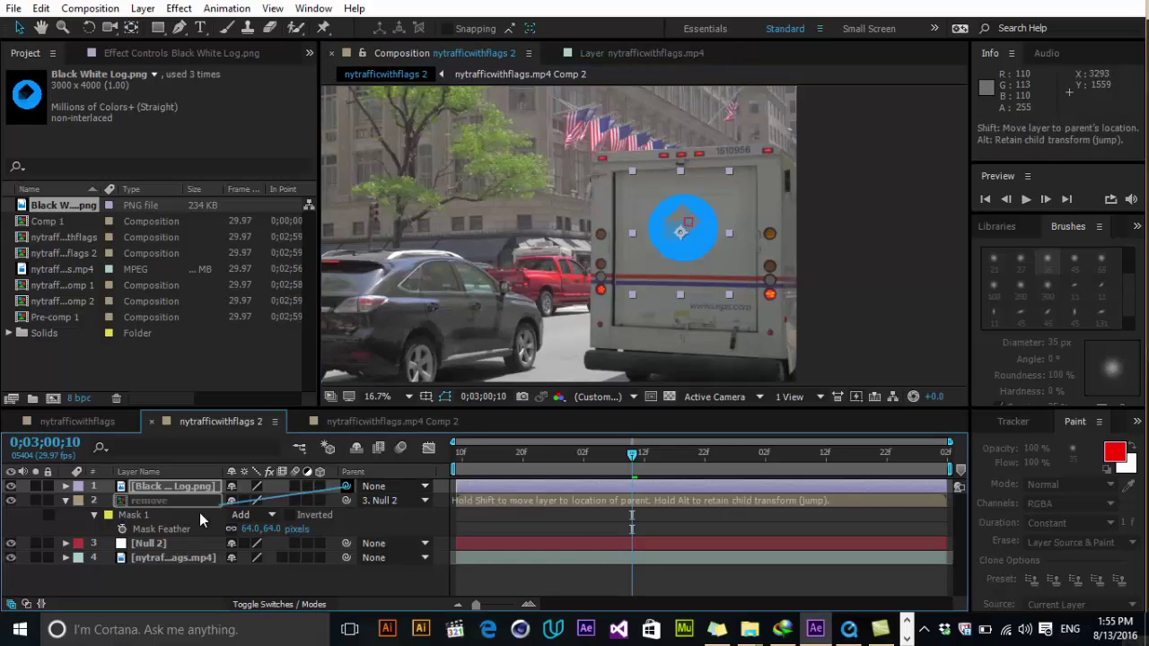
{"action": "left_click", "coordinate": [742, 505]}
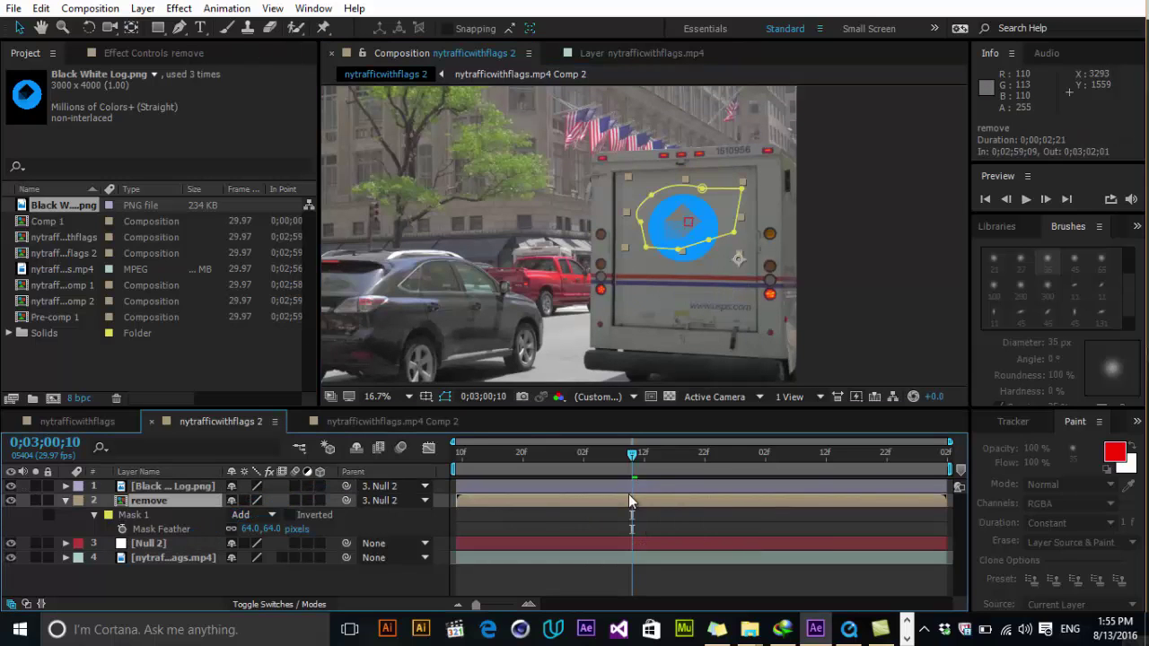
{"action": "mouse_move", "coordinate": [632, 454]}
{"action": "left_mouse_down"}
{"action": "mouse_move", "coordinate": [772, 456]}
{"action": "mouse_move", "coordinate": [498, 492]}
{"action": "mouse_move", "coordinate": [709, 488]}
{"action": "left_mouse_up"}
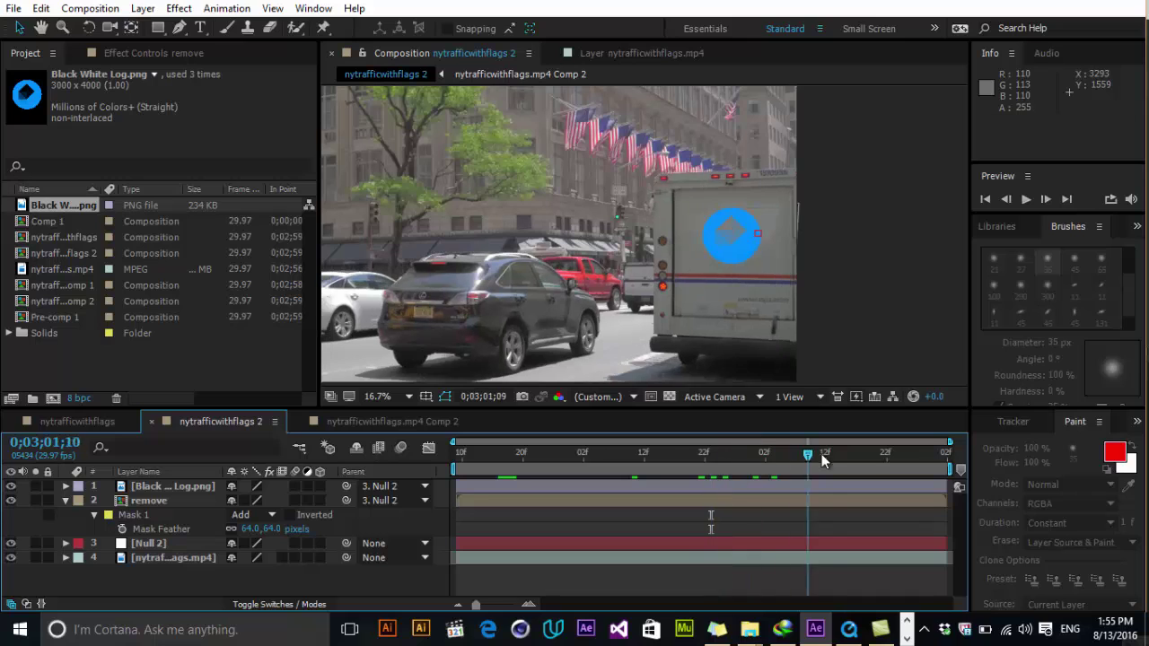
{"action": "left_click_drag", "start_coordinate": [709, 488], "coordinate": [613, 487]}
Hide the logo layer and zoom in to inspect the remove layer's patched rear panel
{"action": "left_click", "coordinate": [11, 486]}
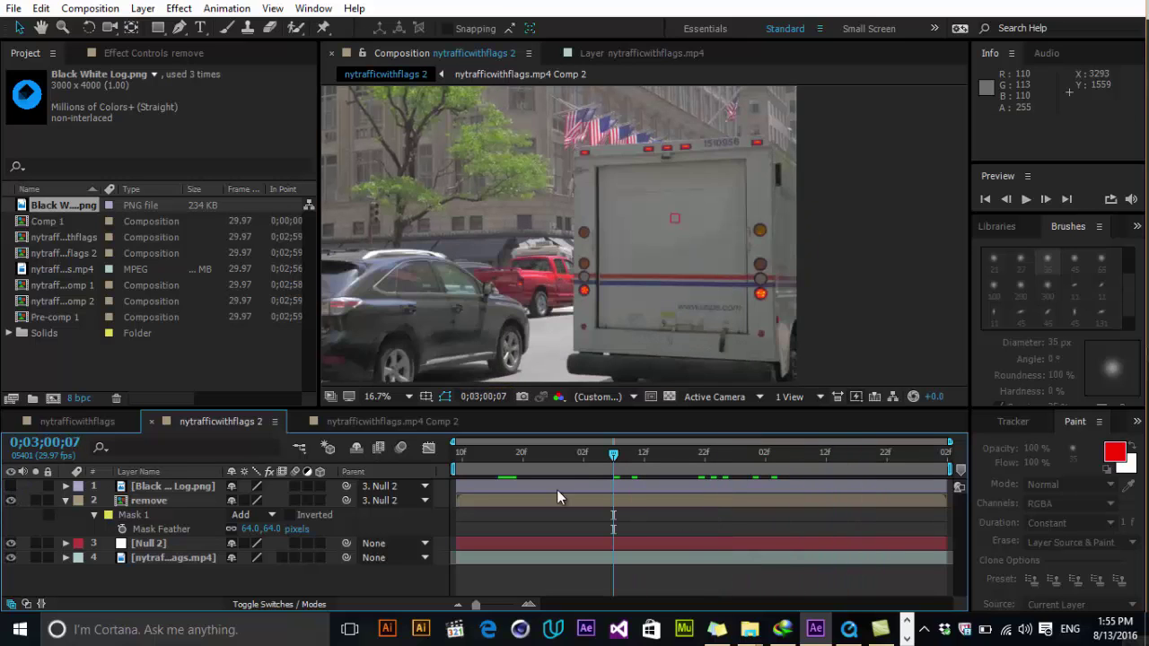
{"action": "key", "text": "period"}
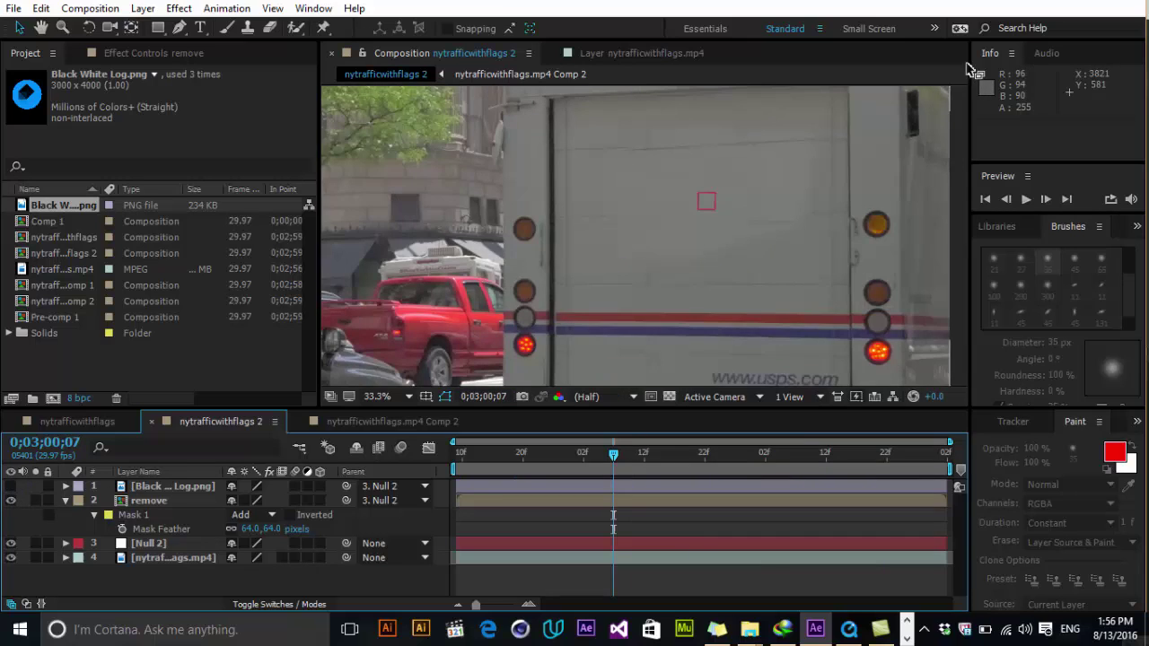
{"action": "left_click", "coordinate": [741, 198]}
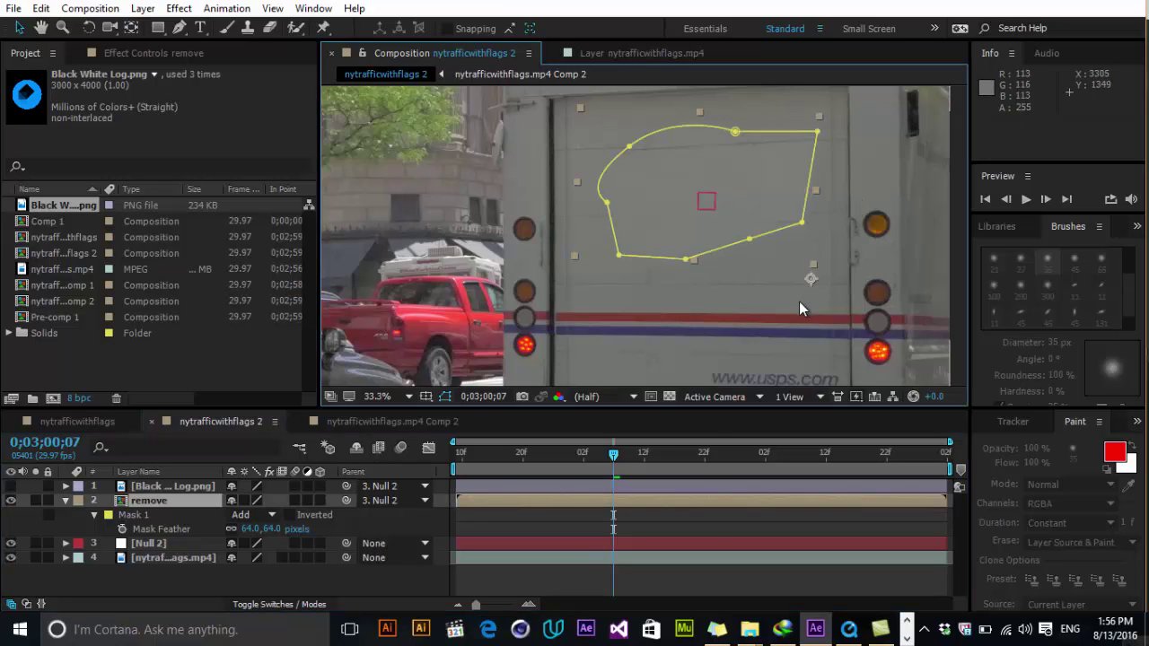
{"action": "left_click", "coordinate": [707, 521]}
{"action": "scroll", "coordinate": [847, 240], "scroll_direction": "up", "scroll_amount": 3}
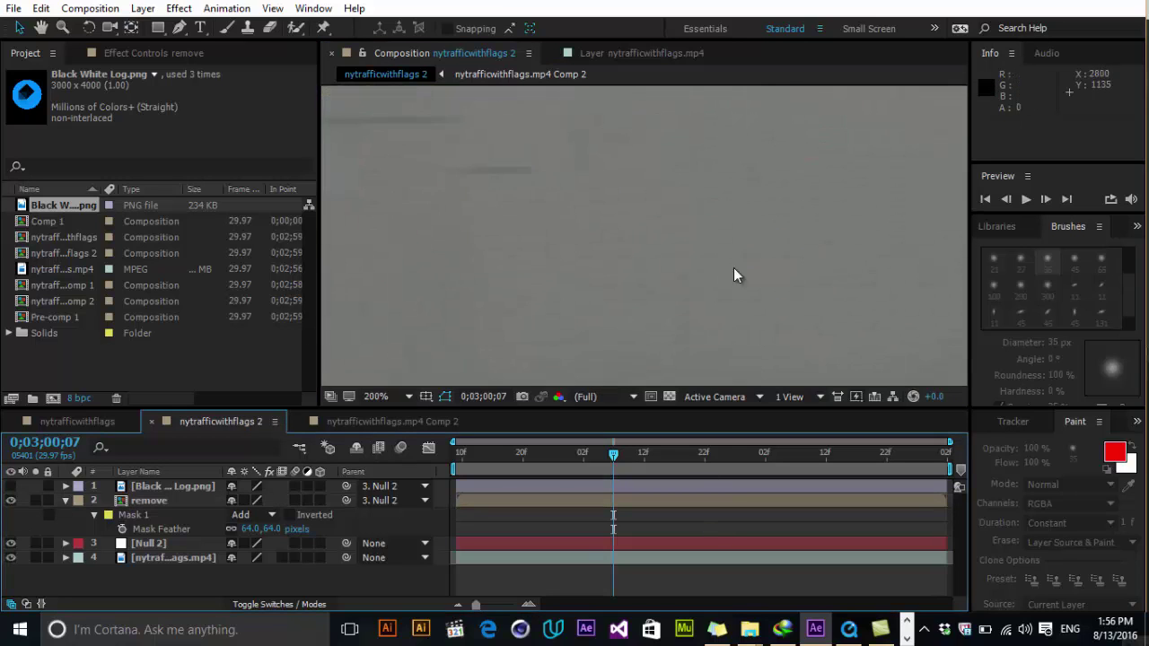
{"action": "scroll", "coordinate": [731, 235], "scroll_direction": "down", "scroll_amount": 2}
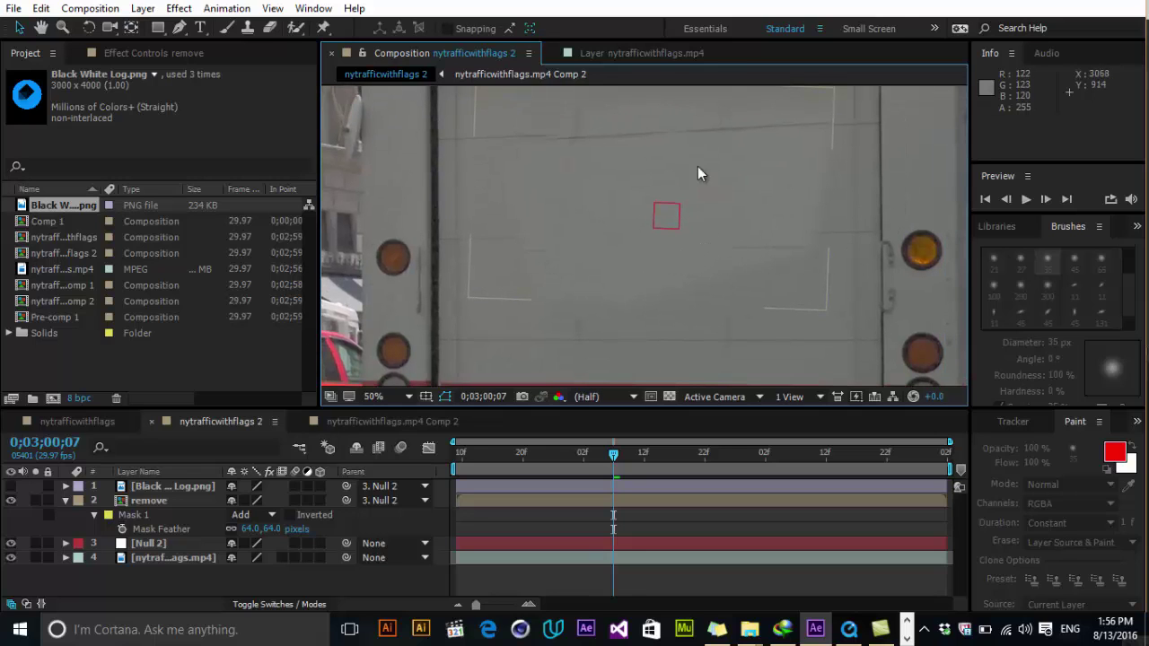
Open the remove layer's precomp, precompose the footage layer and duplicate it
{"action": "double_click", "coordinate": [163, 501]}
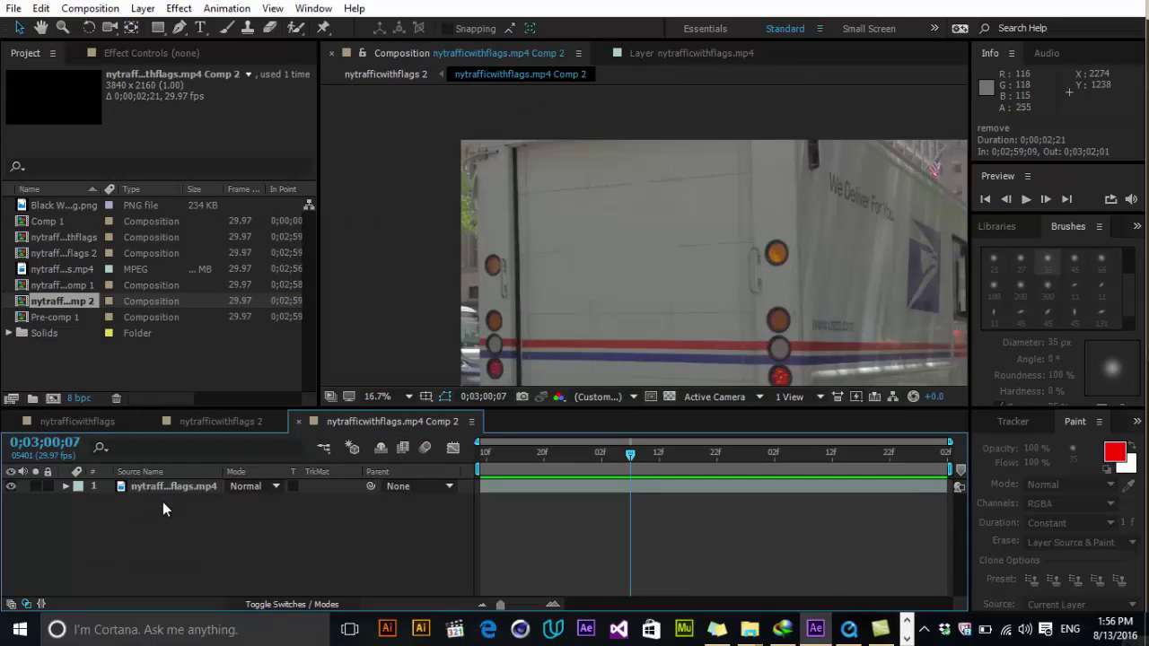
{"action": "left_click", "coordinate": [175, 491]}
{"action": "key", "text": "ctrl+shift+c"}
{"action": "key", "text": "Return"}
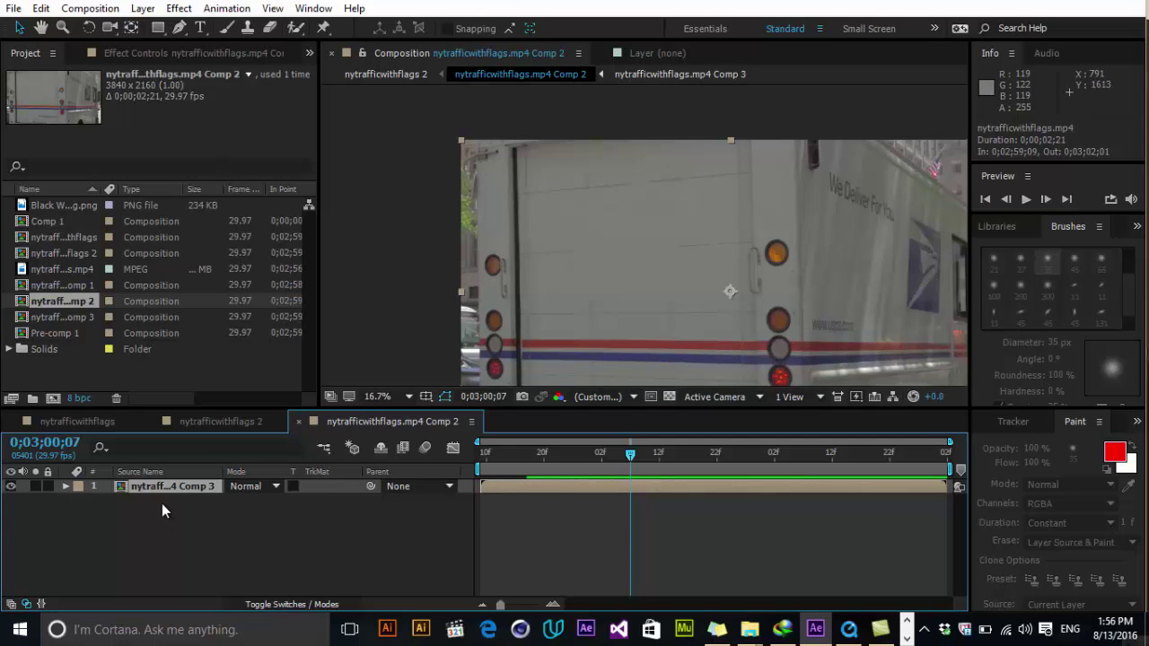
{"action": "key", "text": "ctrl+d"}
Draw a four-point strip mask on the top copy and move it down onto the rear panel
{"action": "left_click", "coordinate": [179, 27]}
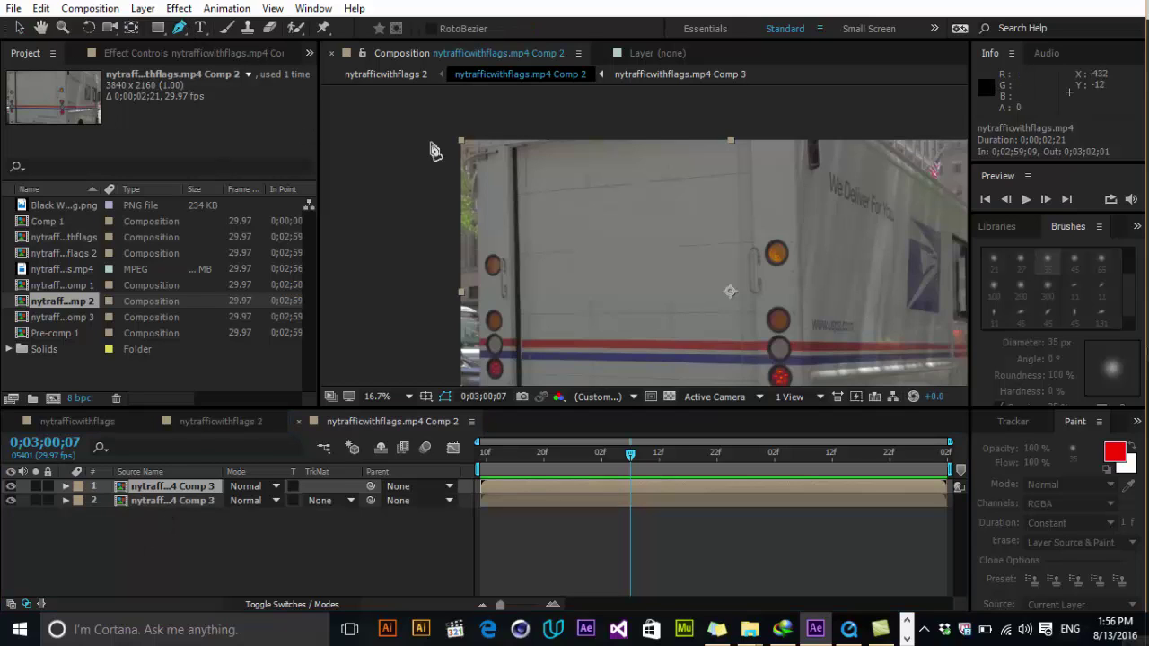
{"action": "left_click", "coordinate": [532, 158]}
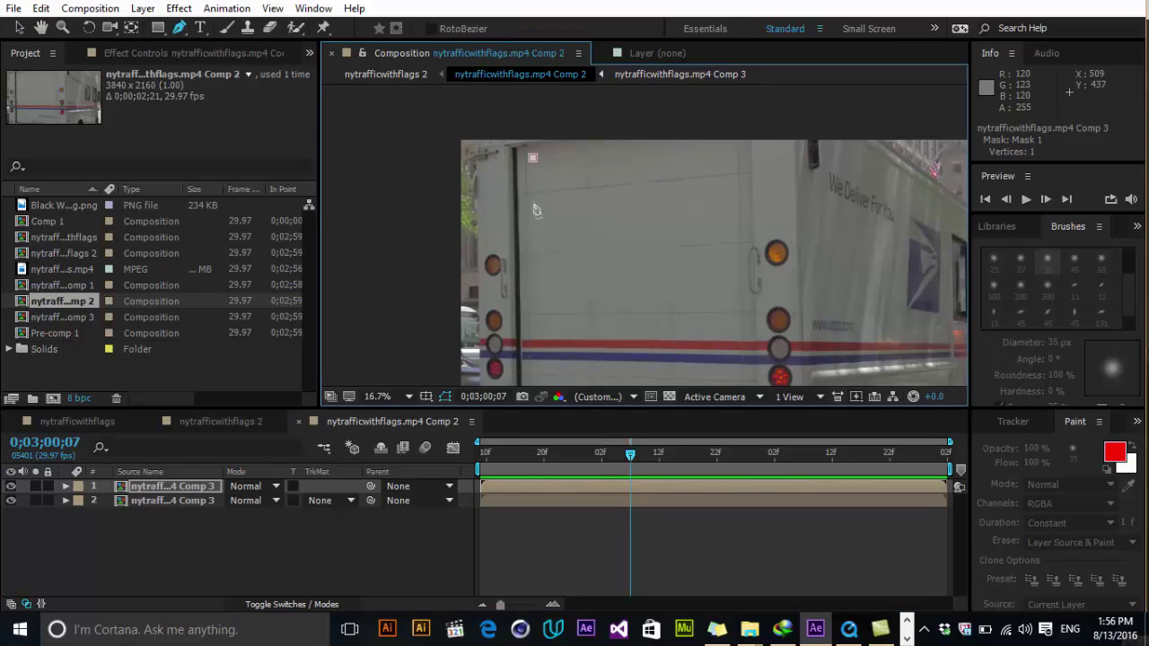
{"action": "left_click", "coordinate": [533, 199]}
{"action": "left_click", "coordinate": [743, 185]}
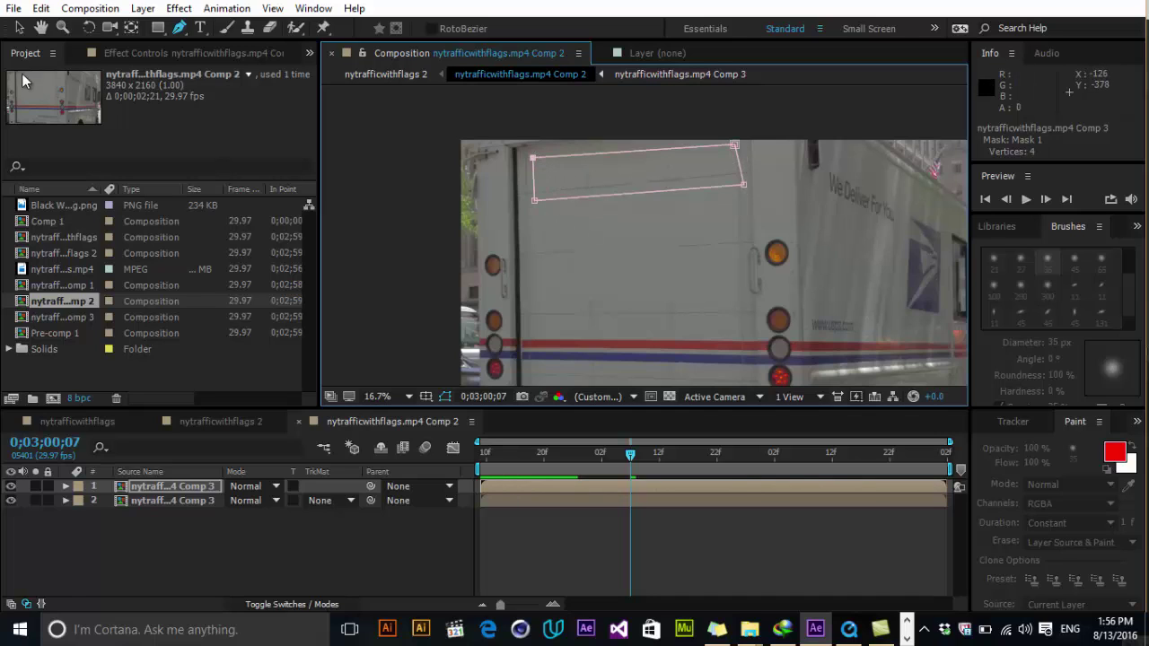
{"action": "left_click", "coordinate": [19, 28]}
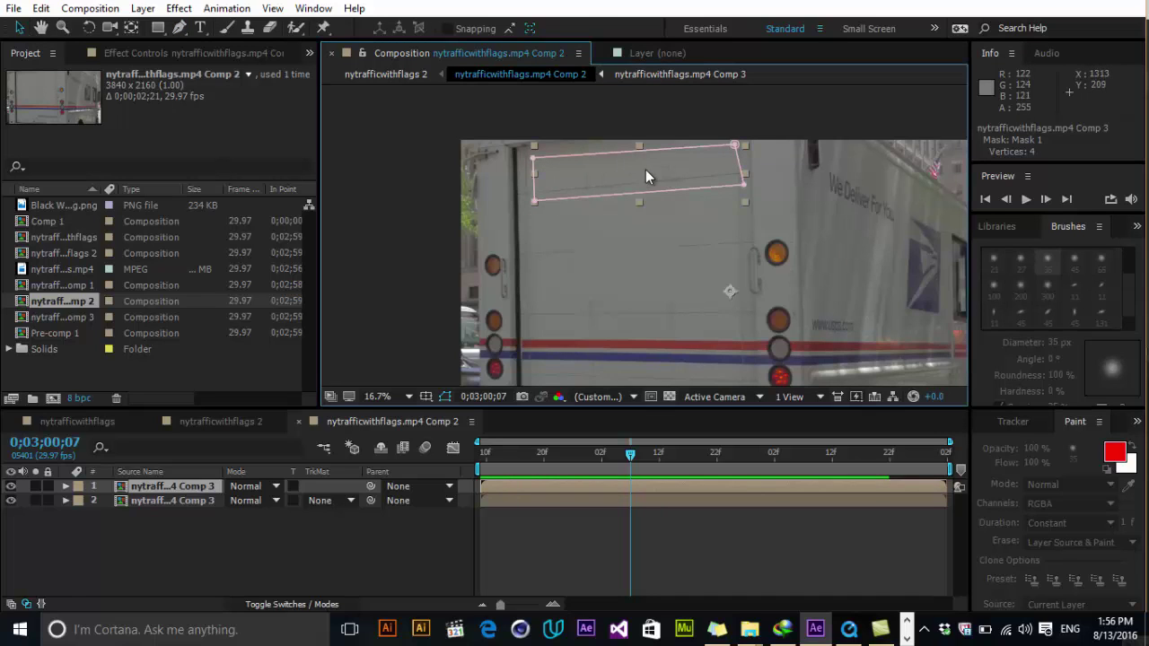
{"action": "double_click", "coordinate": [647, 176]}
{"action": "mouse_move", "coordinate": [647, 176]}
{"action": "left_mouse_down"}
{"action": "mouse_move", "coordinate": [726, 365]}
{"action": "mouse_move", "coordinate": [684, 307]}
{"action": "left_mouse_up"}
{"action": "left_click", "coordinate": [131, 28]}
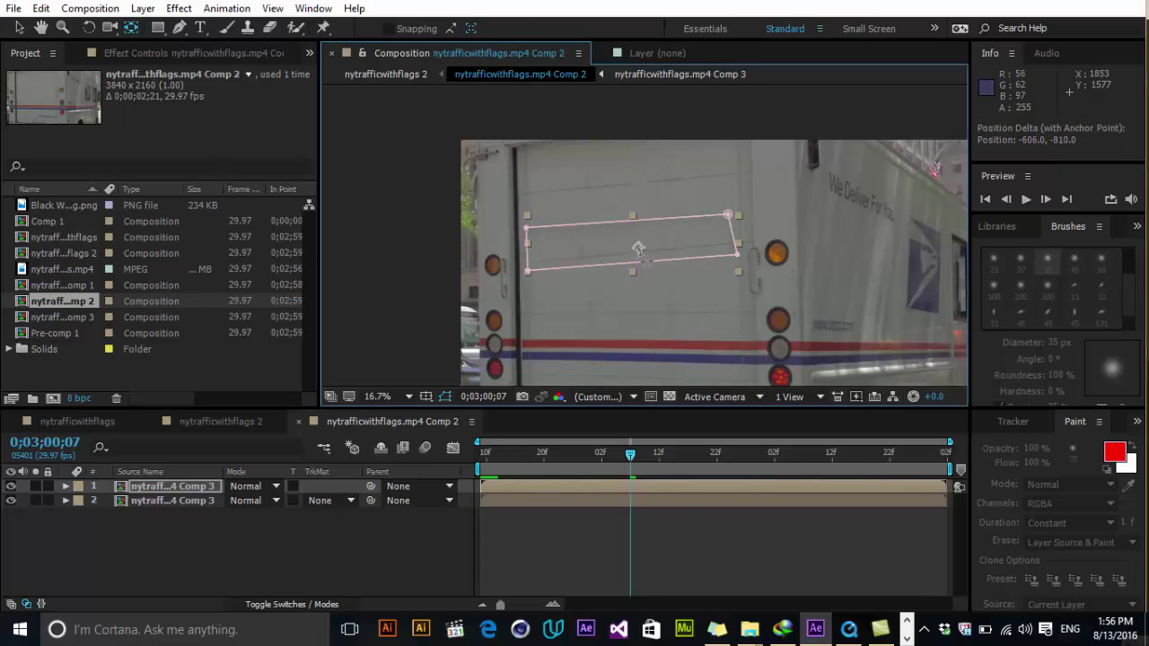
Give the strip mask on the masked copy an 18-pixel feather
{"action": "left_click", "coordinate": [170, 490]}
{"action": "key", "text": "f"}
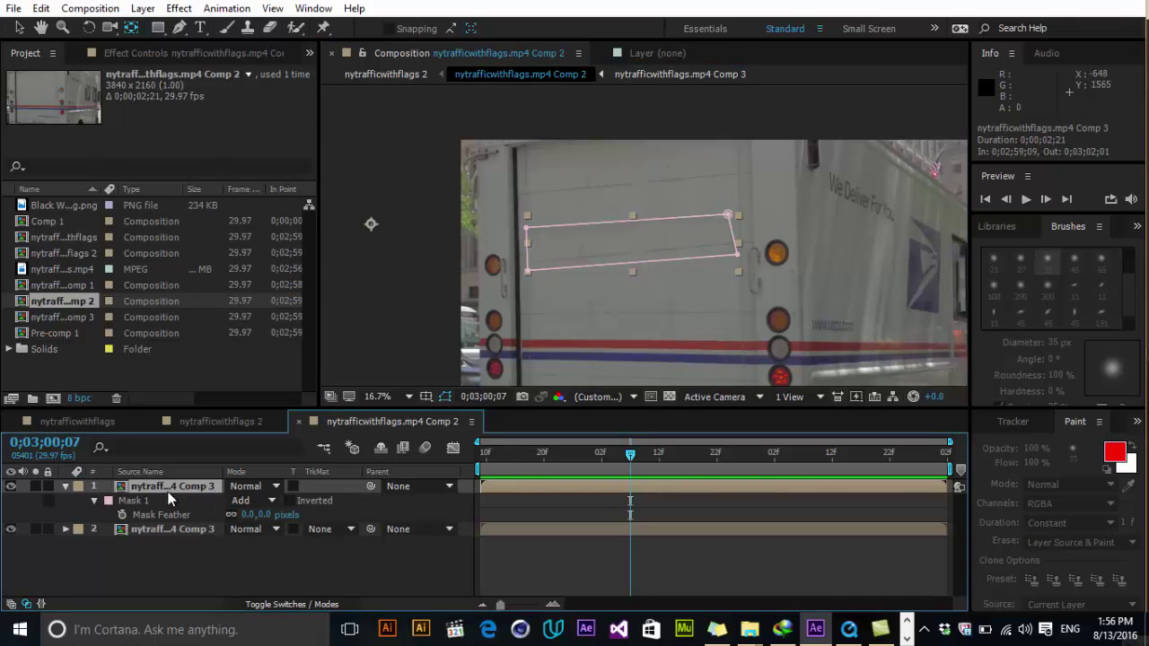
{"action": "left_click_drag", "start_coordinate": [245, 514], "coordinate": [283, 514]}
{"action": "left_click", "coordinate": [645, 263]}
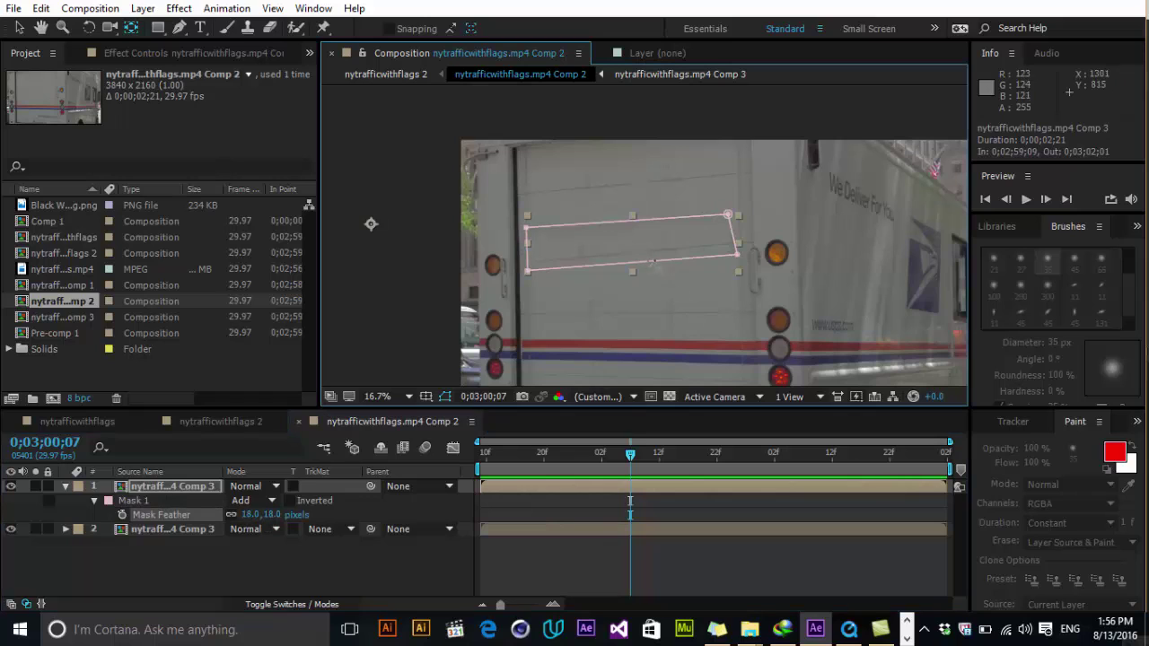
{"action": "left_click", "coordinate": [372, 227]}
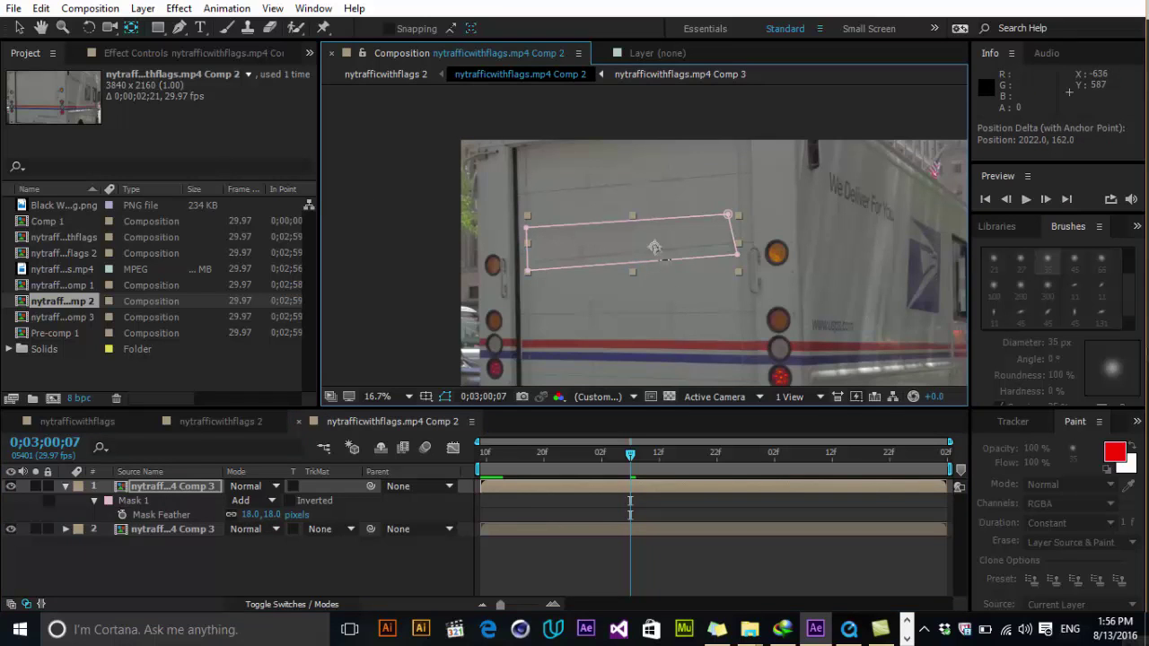
{"action": "scroll", "coordinate": [642, 246], "scroll_direction": "up", "scroll_amount": 2}
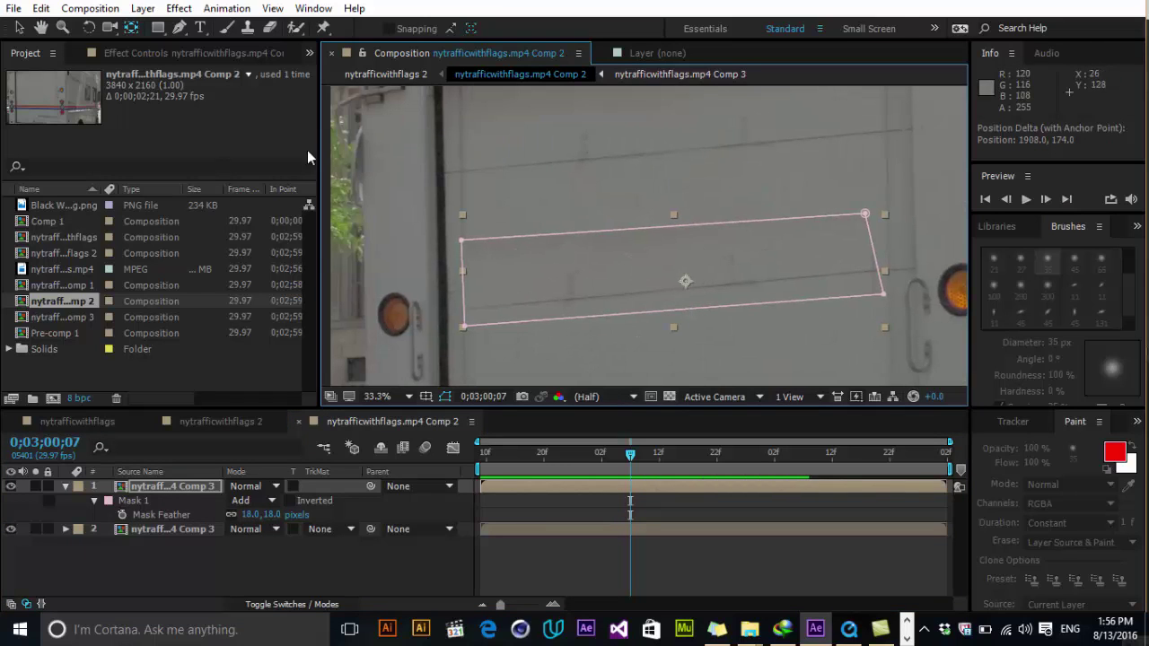
{"action": "left_click", "coordinate": [18, 29]}
Rotate the masked copy to 2° and nudge it up to align with the panel
{"action": "left_click", "coordinate": [203, 484]}
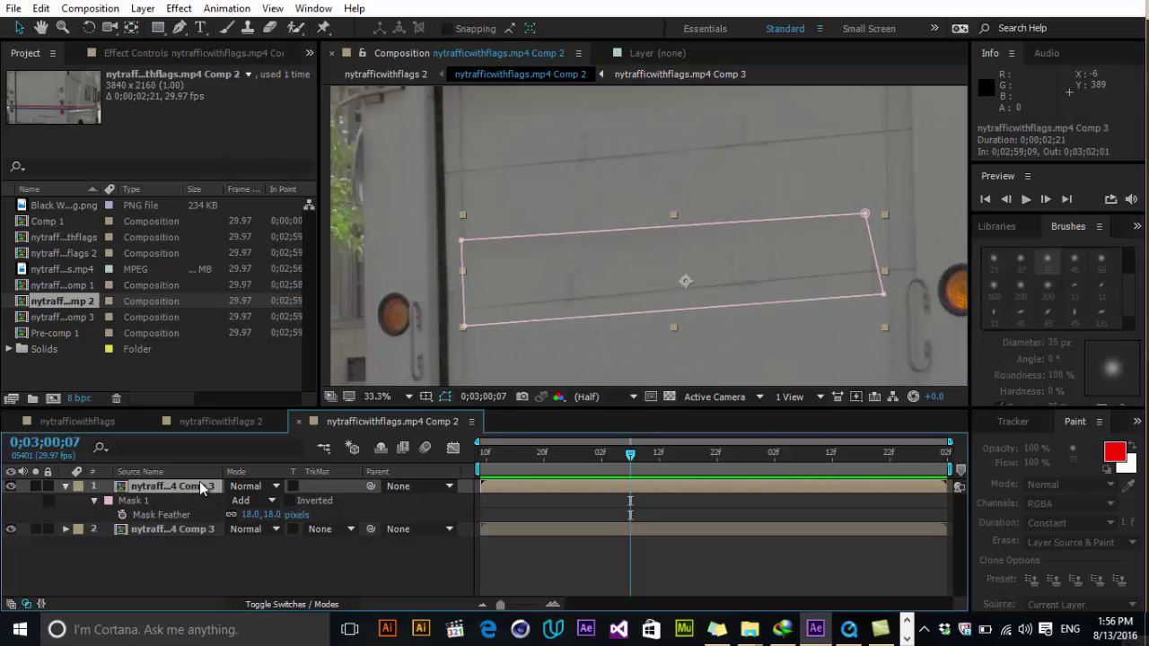
{"action": "key", "text": "r"}
{"action": "left_click_drag", "start_coordinate": [241, 500], "coordinate": [253, 500]}
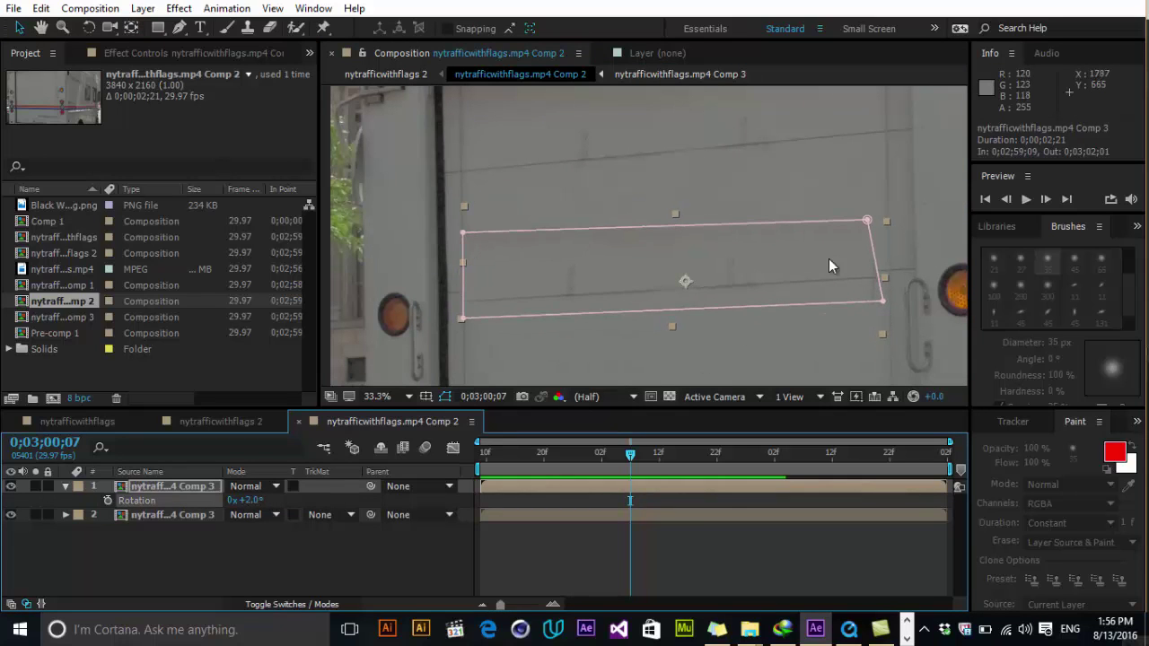
{"action": "left_click_drag", "start_coordinate": [828, 258], "coordinate": [842, 254]}
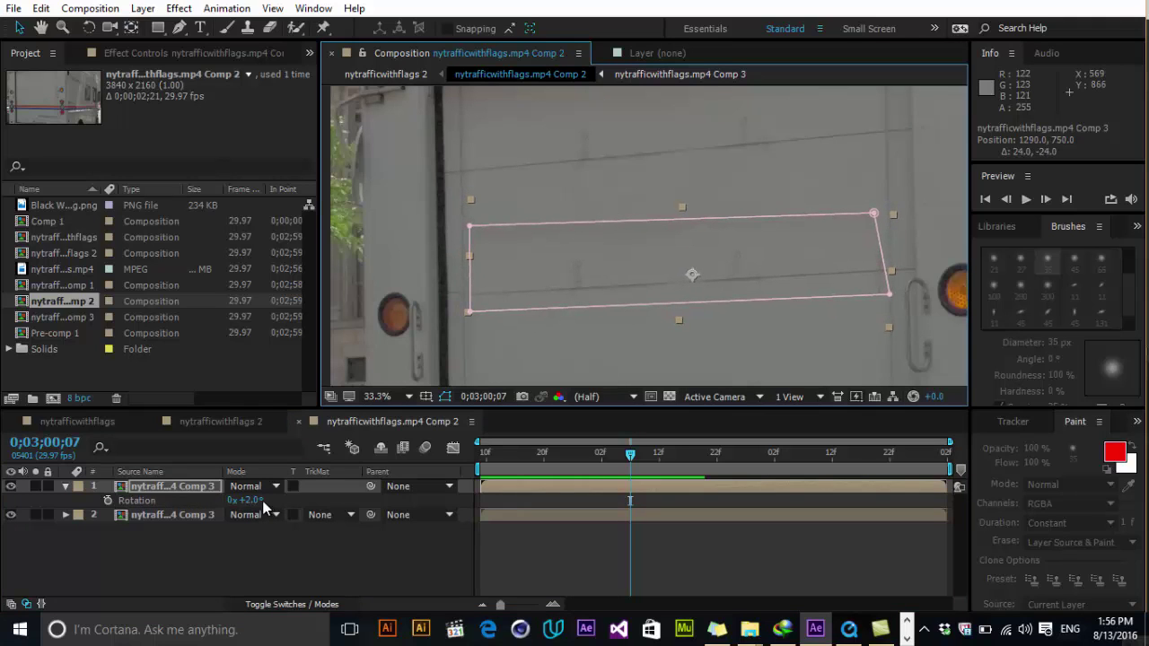
{"action": "left_click_drag", "start_coordinate": [246, 500], "coordinate": [254, 500]}
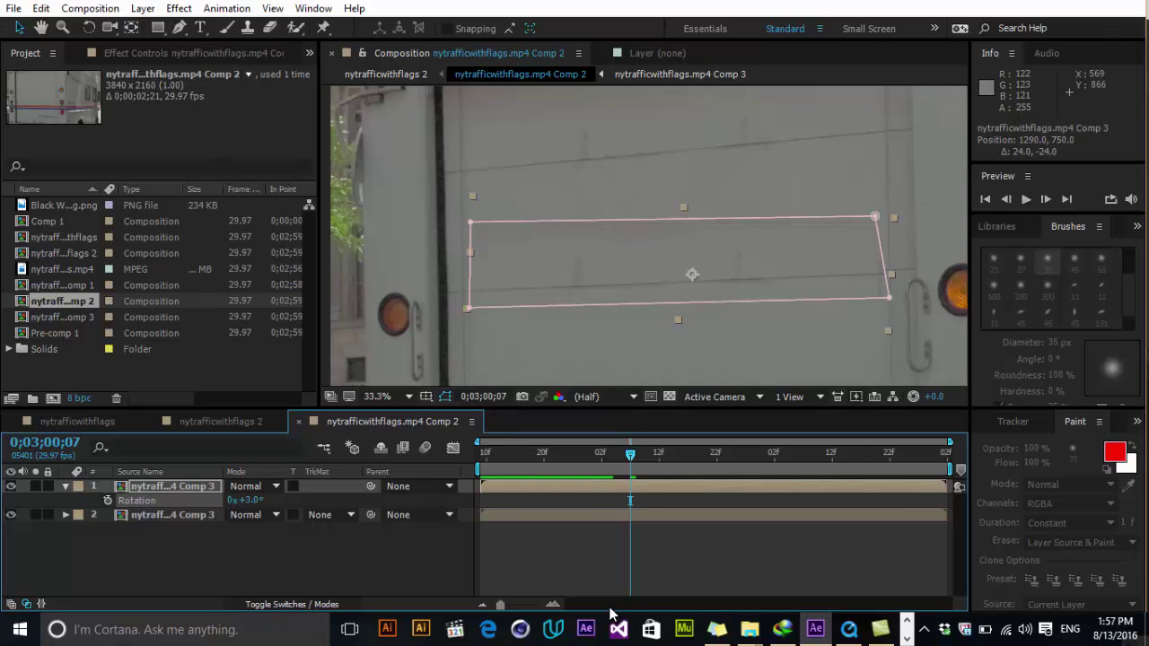
{"action": "key", "text": "Up"}
{"action": "key", "text": "Up"}
{"action": "key", "text": "Up"}
{"action": "key", "text": "Up"}
{"action": "key", "text": "Up"}
{"action": "key", "text": "Up"}
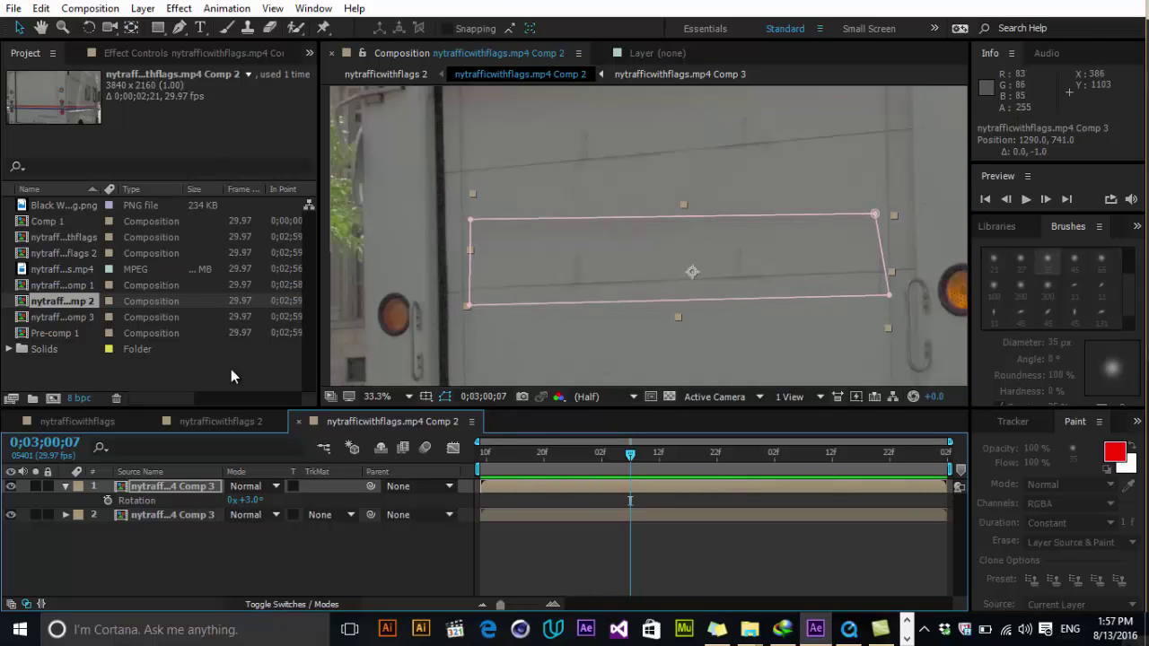
{"action": "left_click", "coordinate": [244, 514]}
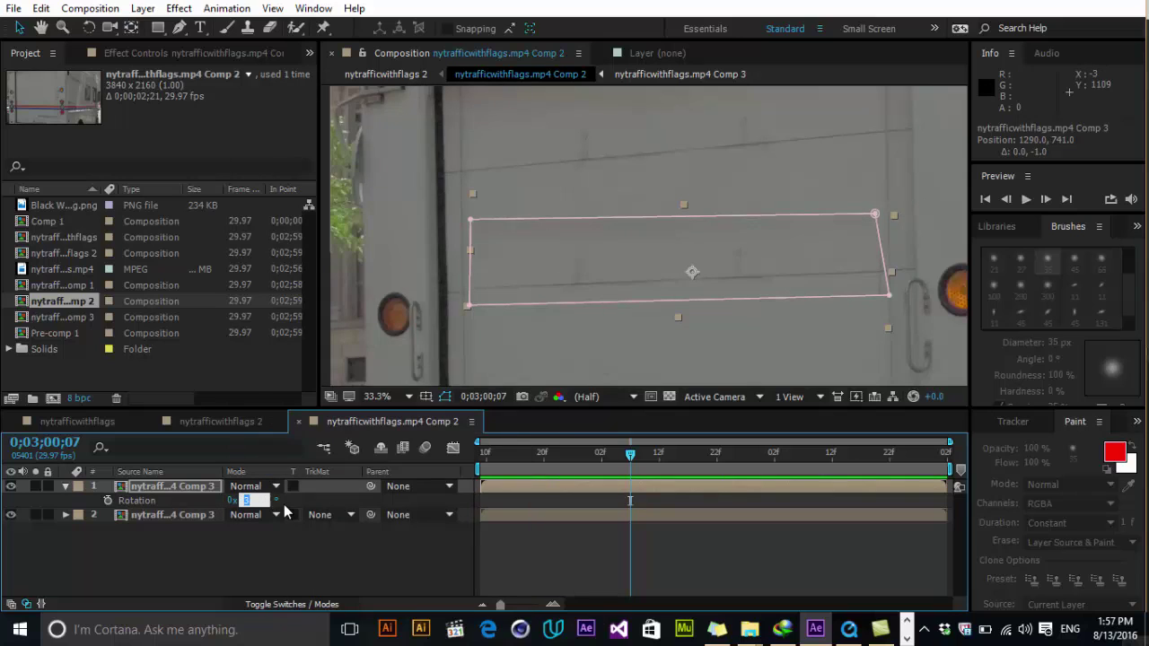
{"action": "type", "text": "2"}
{"action": "key", "text": "Return"}
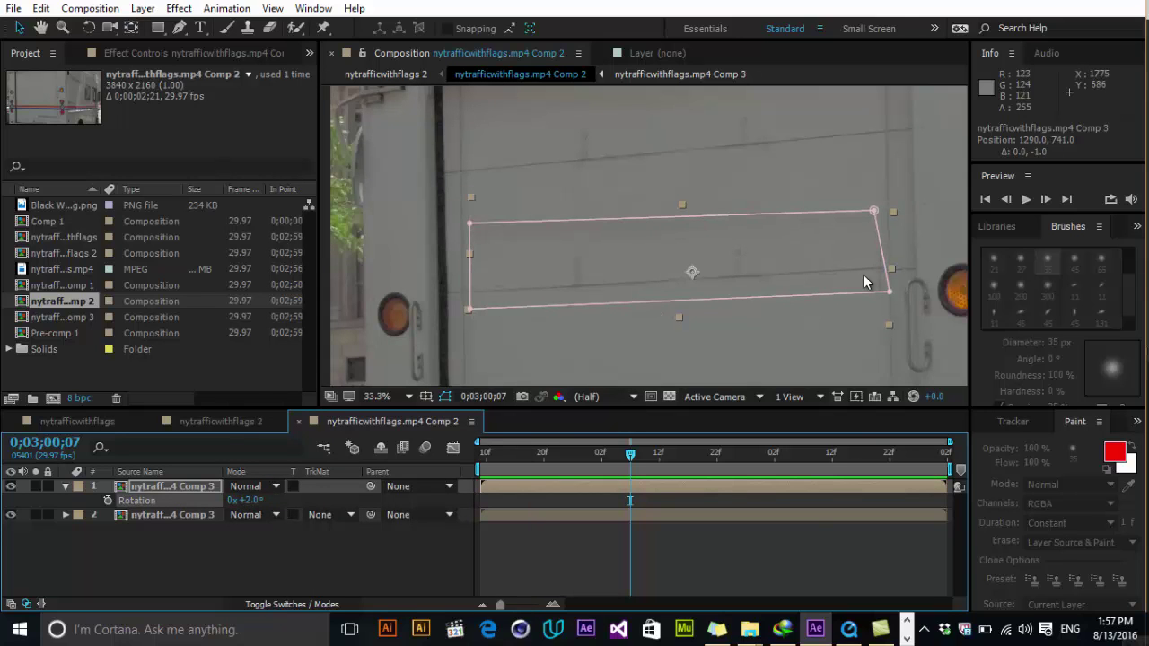
{"action": "left_click", "coordinate": [803, 576]}
{"action": "scroll", "coordinate": [856, 188], "scroll_direction": "down", "scroll_amount": 3}
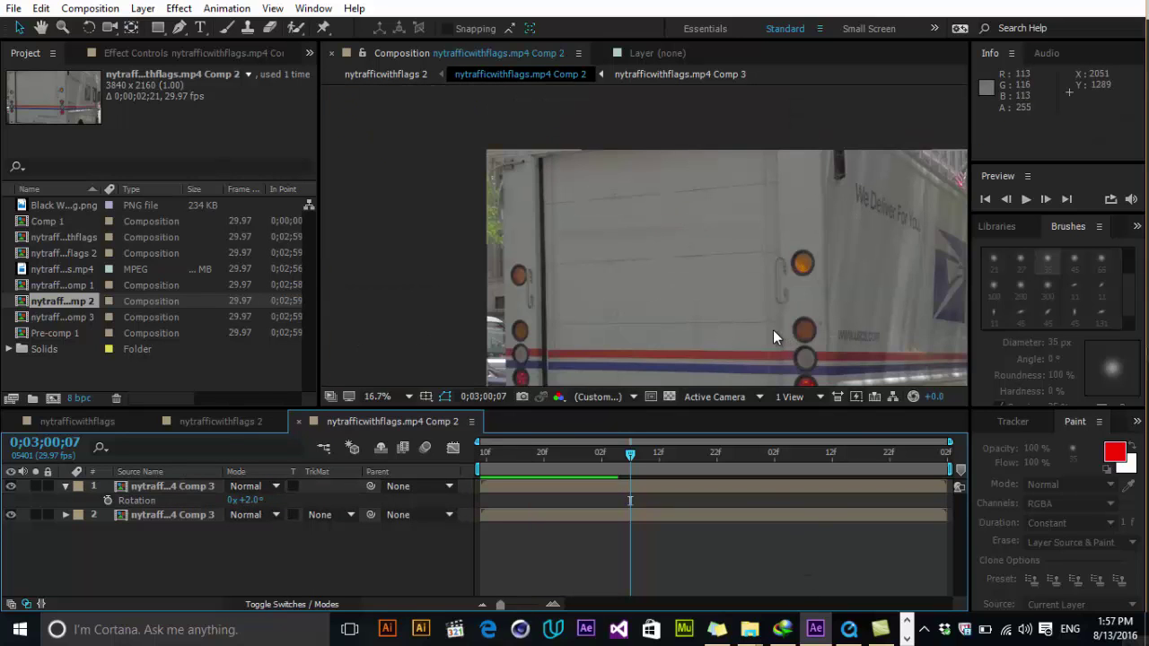
{"action": "scroll", "coordinate": [696, 283], "scroll_direction": "down", "scroll_amount": 1}
Return to nytrafficwithflags 2, select the remove patch and view the whole truck frame
{"action": "left_click", "coordinate": [79, 422]}
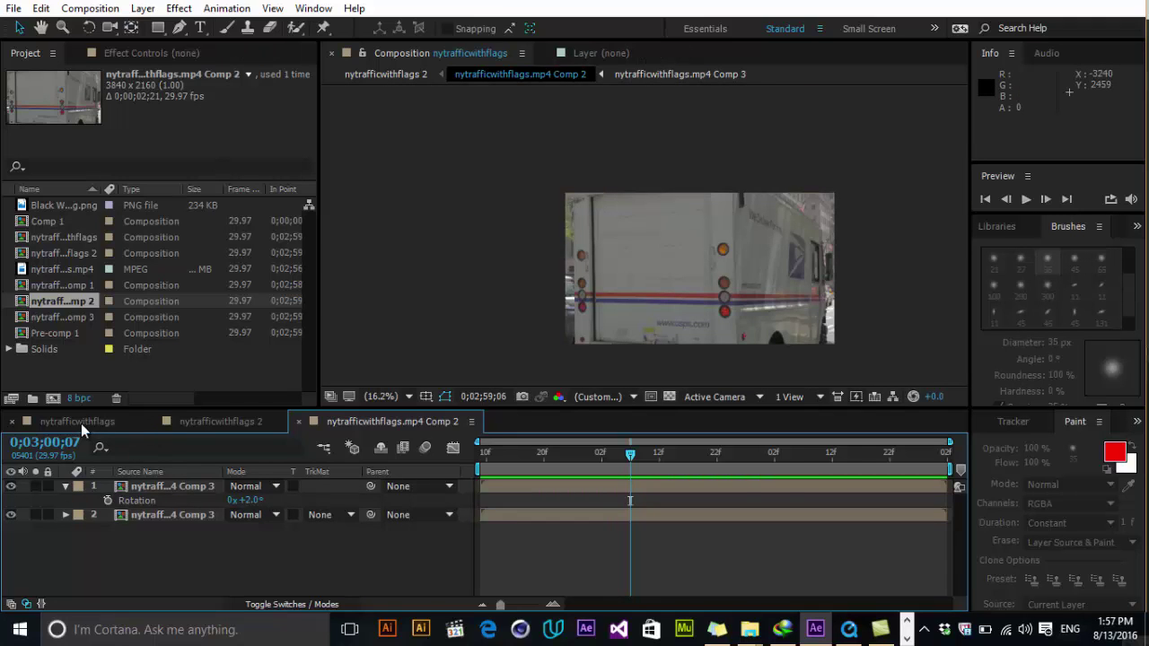
{"action": "left_click", "coordinate": [574, 515]}
{"action": "left_click", "coordinate": [196, 422]}
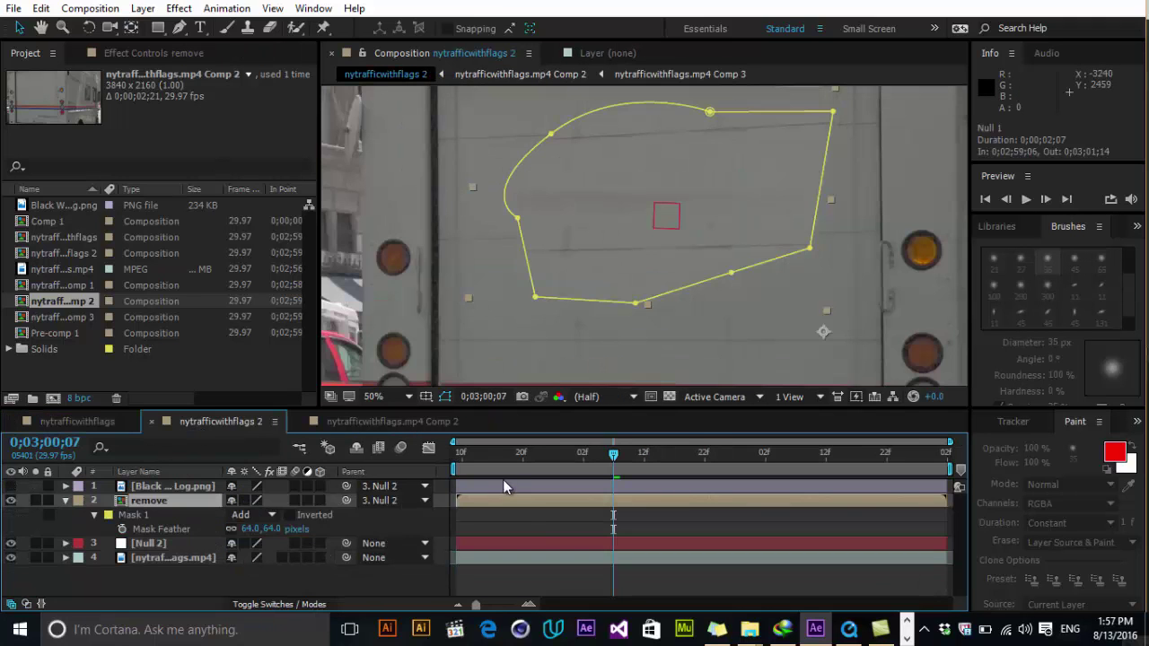
{"action": "left_click", "coordinate": [688, 264]}
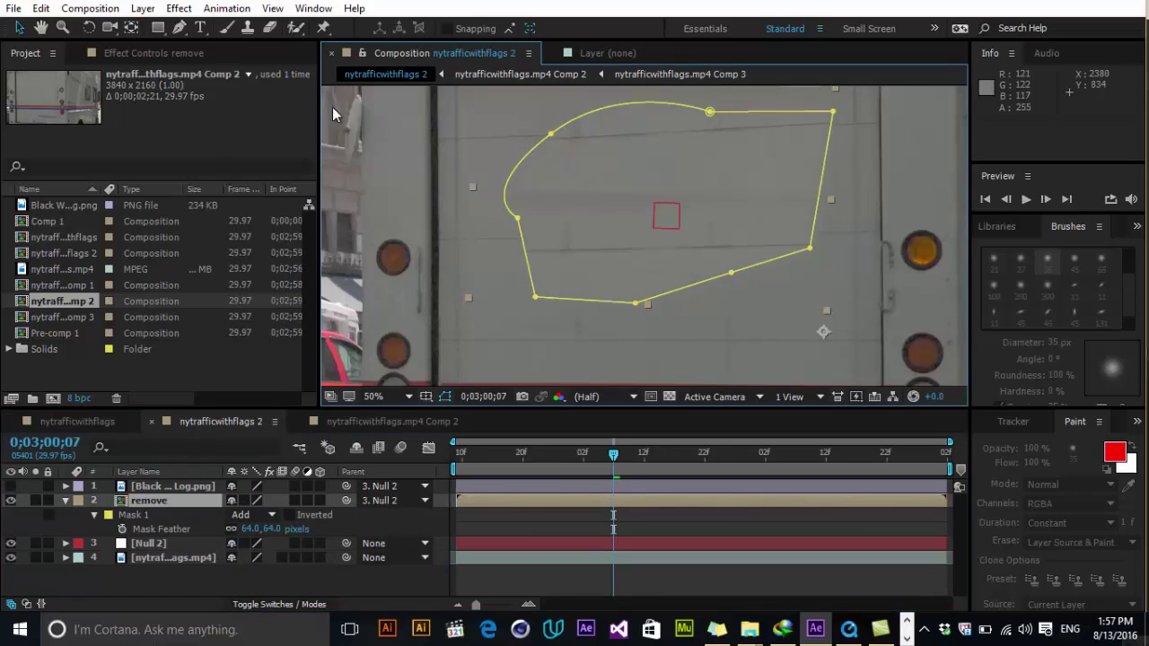
{"action": "left_click_drag", "start_coordinate": [823, 333], "coordinate": [817, 320]}
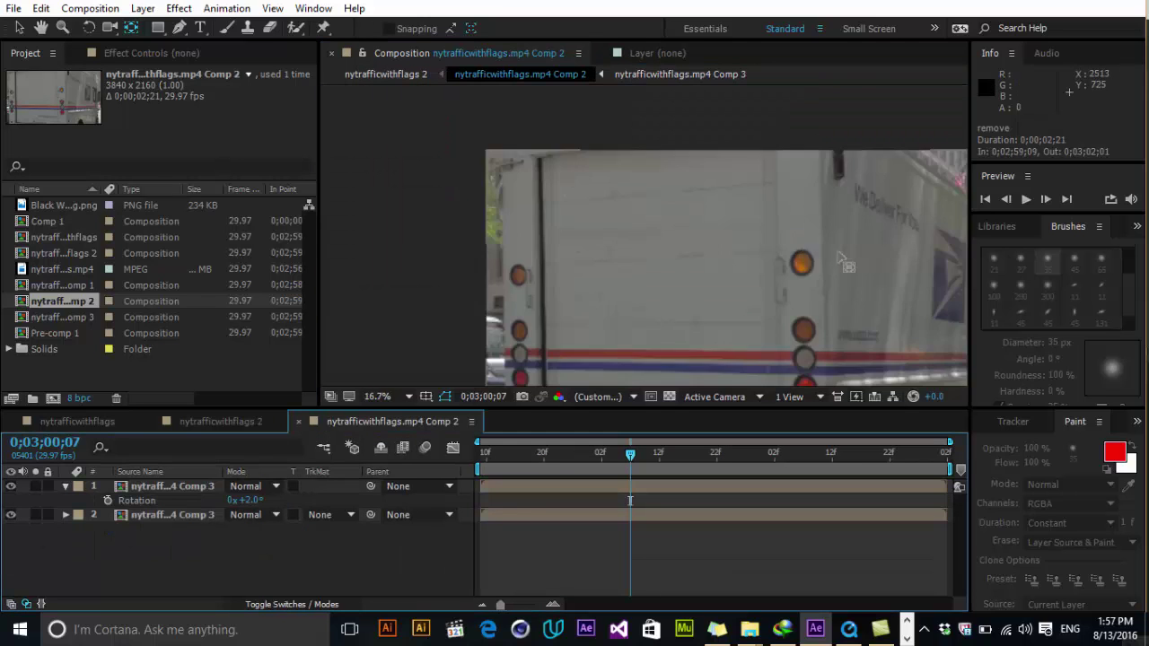
{"action": "scroll", "coordinate": [637, 273], "scroll_direction": "up", "scroll_amount": 2}
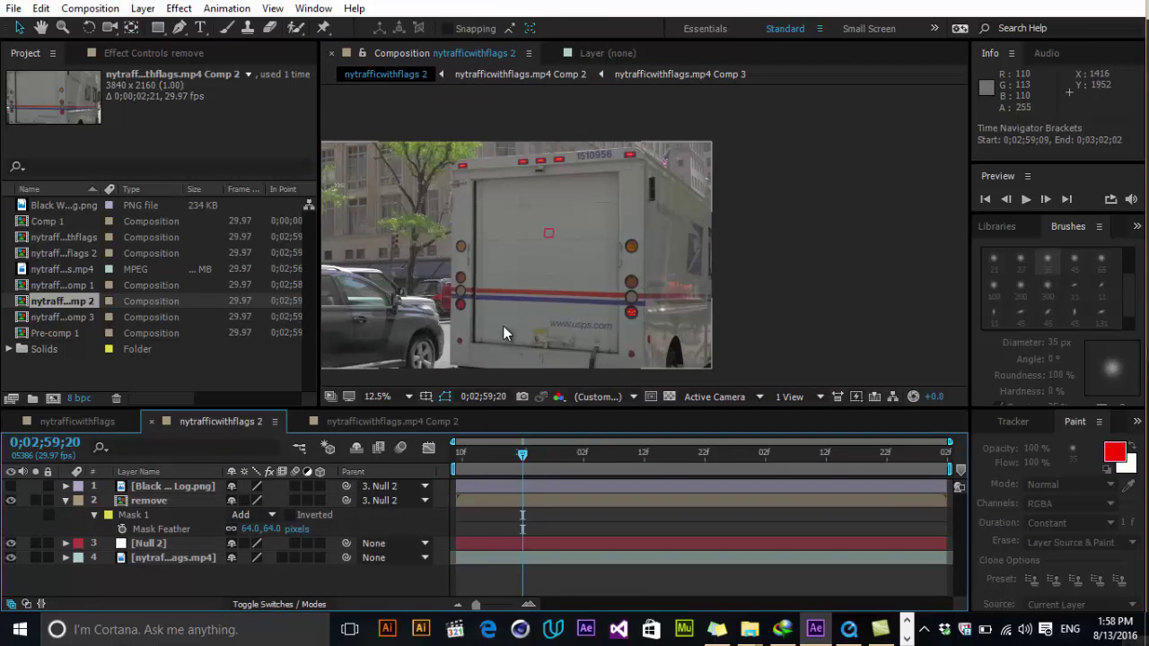
{"action": "left_click", "coordinate": [401, 396]}
{"action": "left_click", "coordinate": [444, 112]}
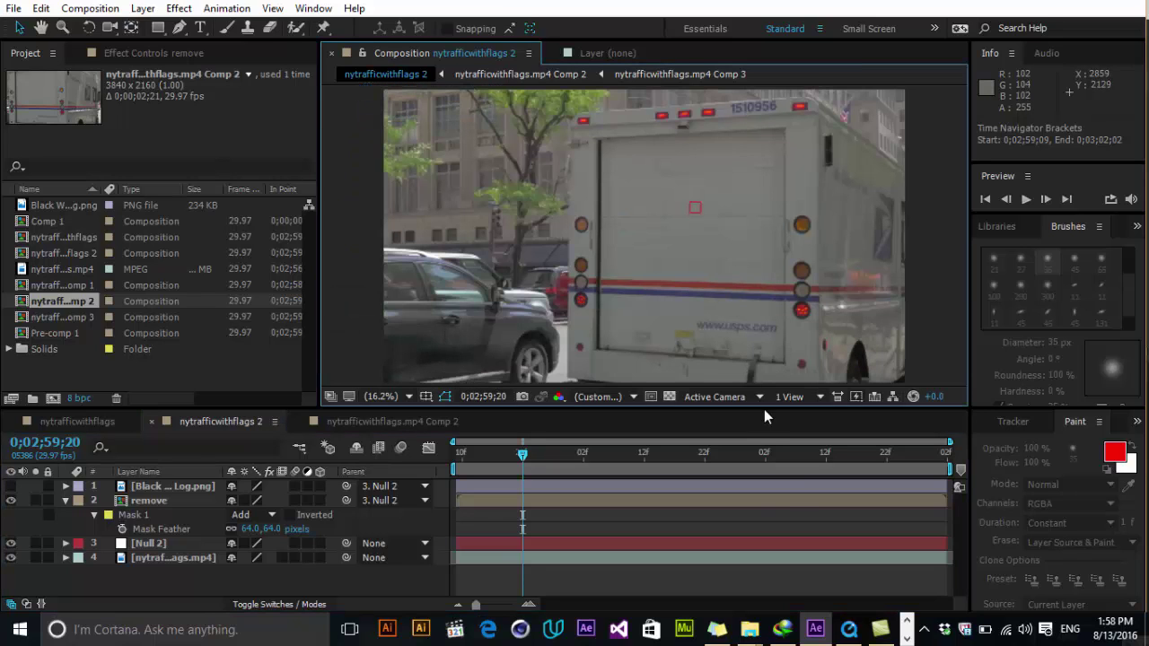